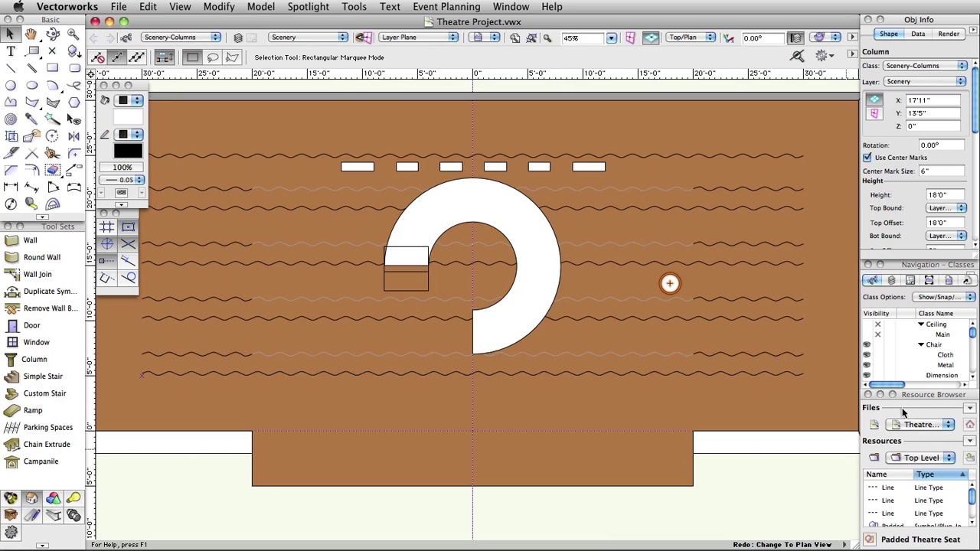
Step: Float the Resource Browser over the drawing and widen it to show full resource names
{"action": "left_click", "coordinate": [920, 398]}
{"action": "left_click_drag", "start_coordinate": [920, 398], "coordinate": [628, 75]}
{"action": "left_click_drag", "start_coordinate": [686, 227], "coordinate": [782, 236]}
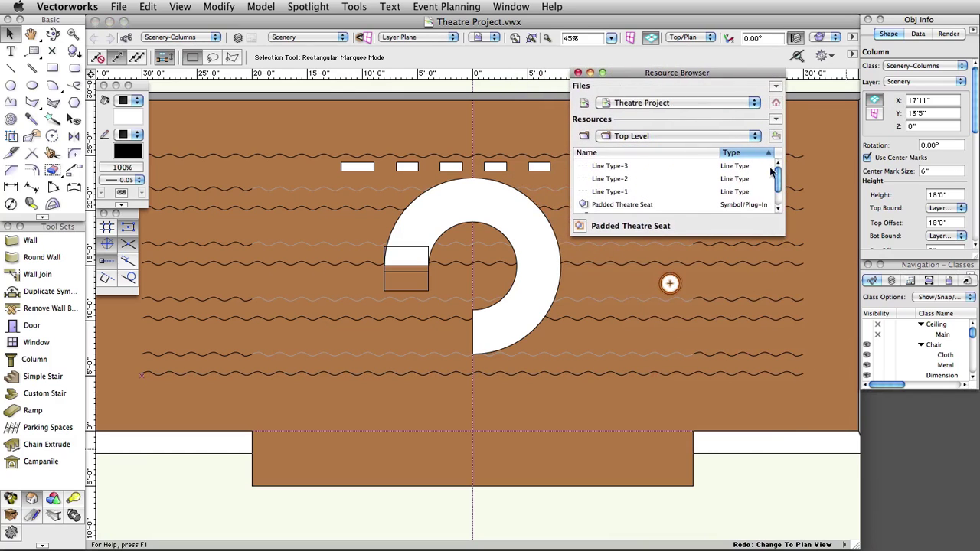
Step: Open Lighting Positions Imp.vwx from Vectorworks Libraries > Objects-Entertainment
{"action": "left_click", "coordinate": [754, 104]}
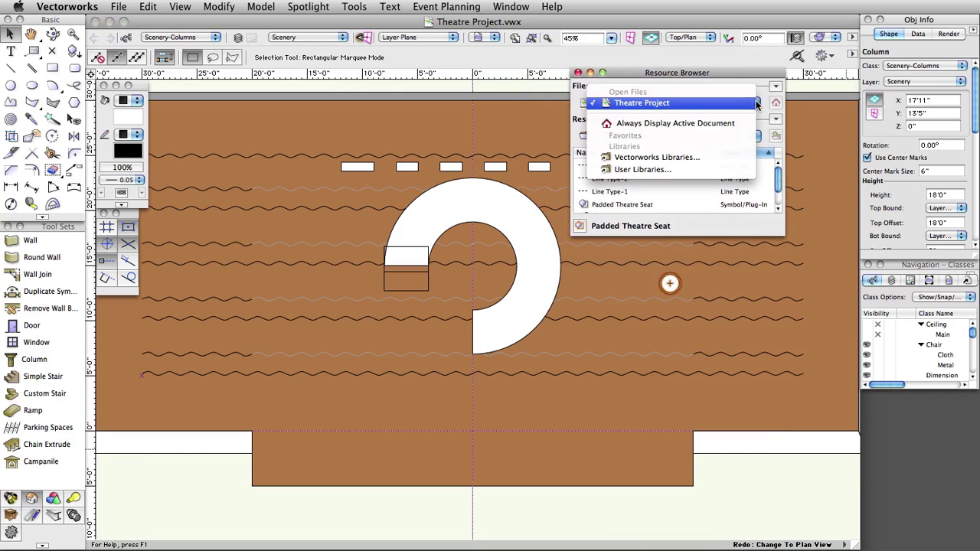
{"action": "left_click", "coordinate": [740, 156]}
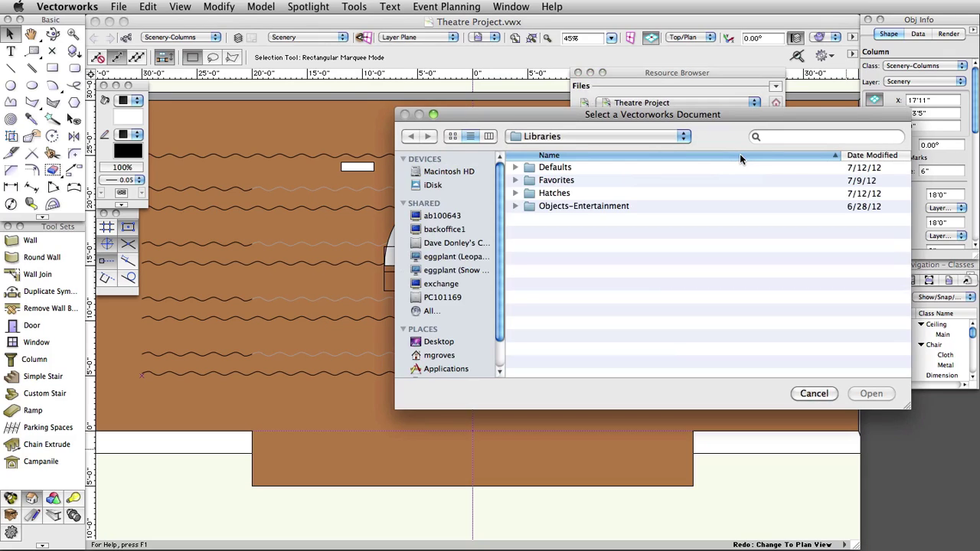
{"action": "left_click", "coordinate": [525, 205]}
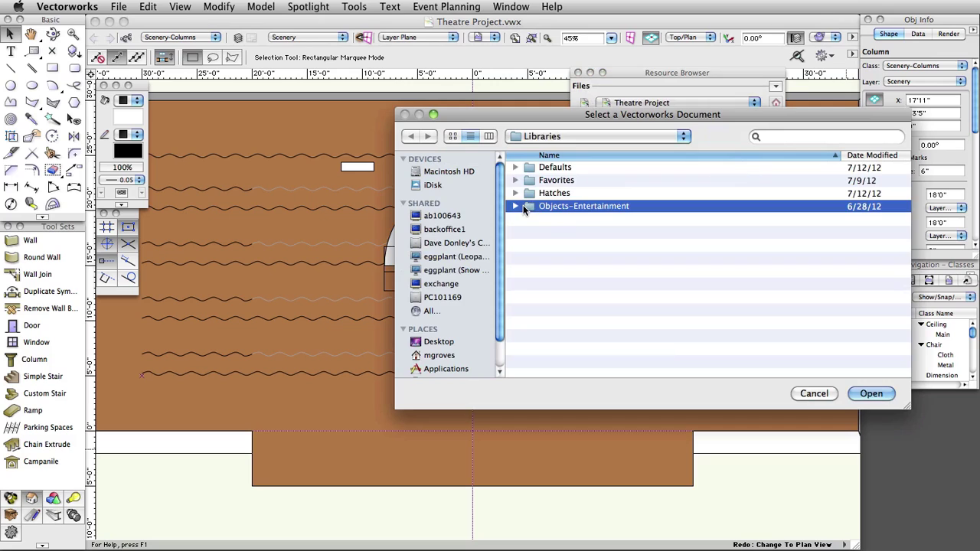
{"action": "double_click", "coordinate": [524, 206]}
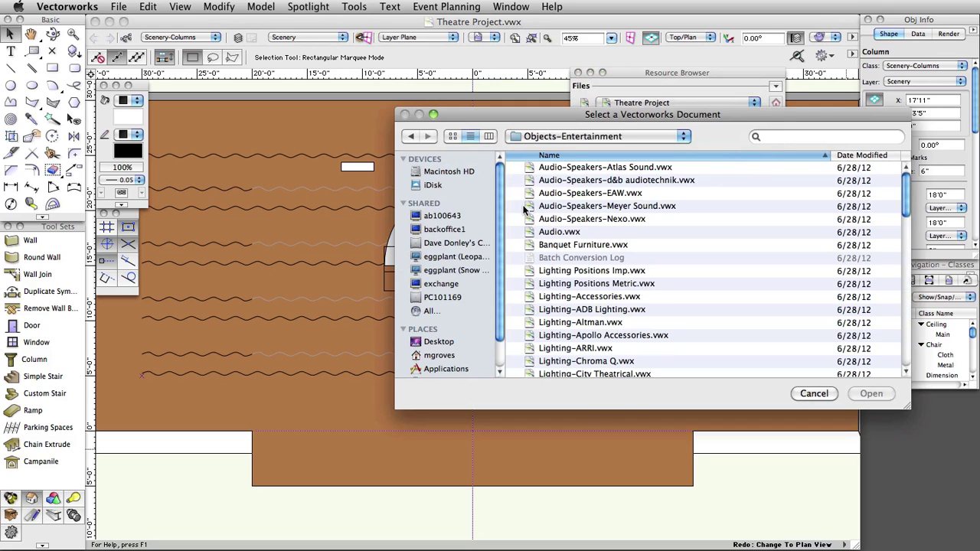
{"action": "scroll", "coordinate": [665, 266], "scroll_direction": "down", "scroll_amount": 3}
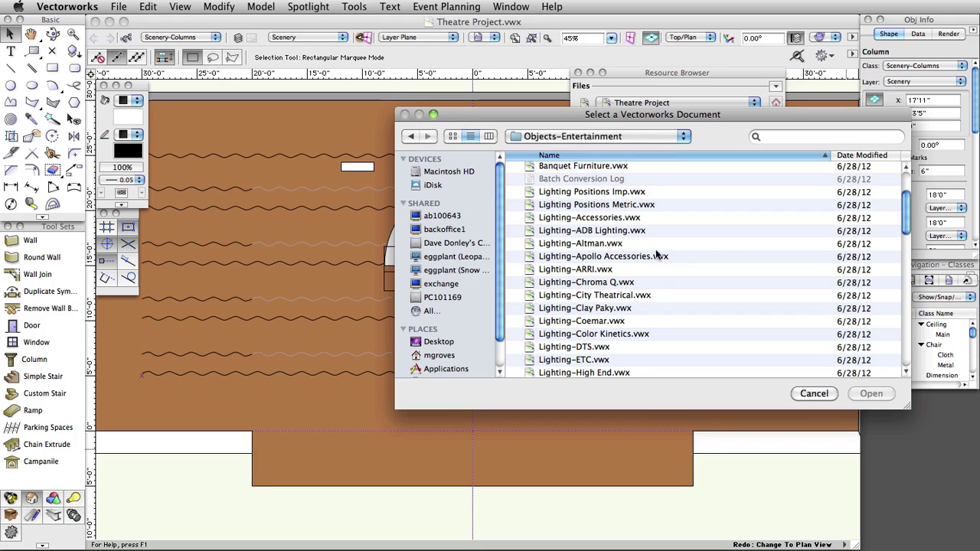
{"action": "left_click", "coordinate": [612, 194]}
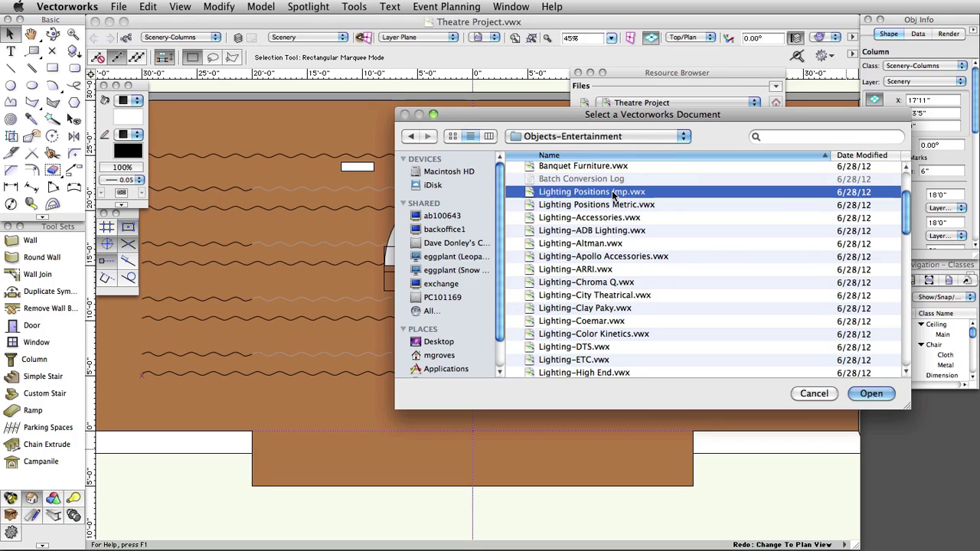
{"action": "left_click", "coordinate": [854, 395]}
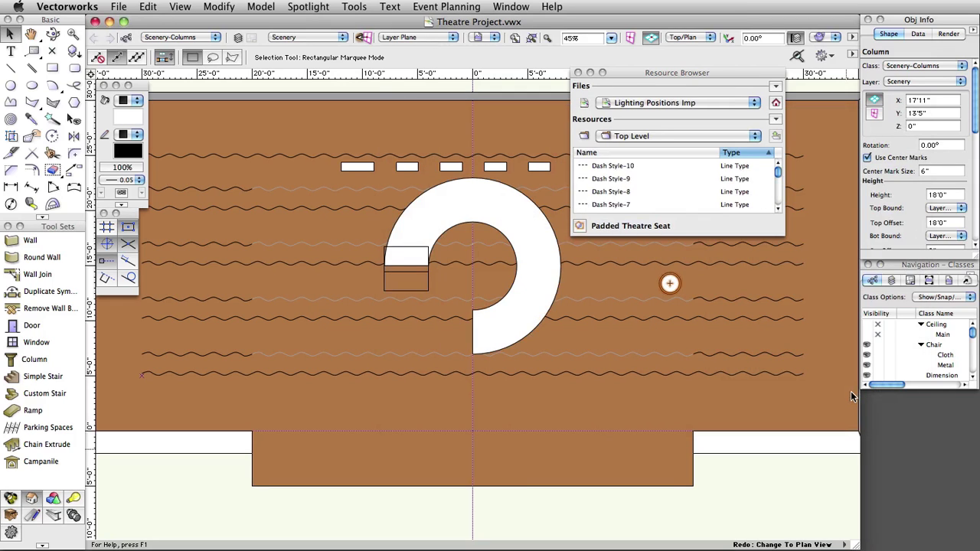
Step: Show the Resource Browser's resources as thumbnails
{"action": "left_click", "coordinate": [777, 123]}
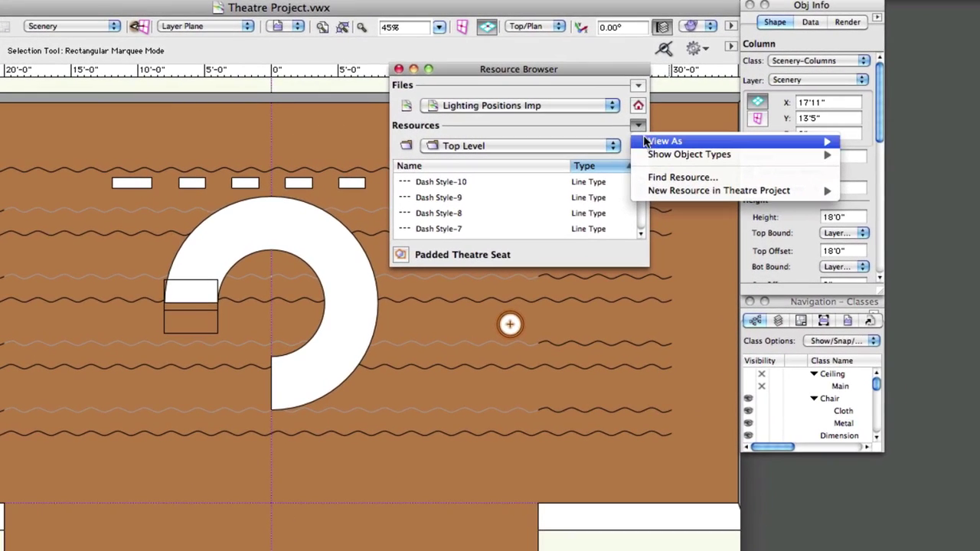
{"action": "mouse_move", "coordinate": [783, 135]}
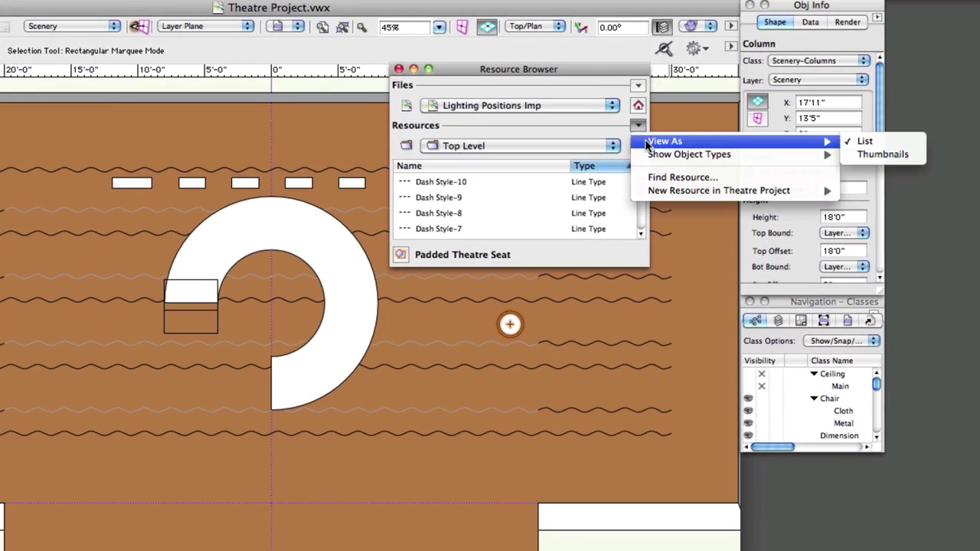
{"action": "left_click", "coordinate": [860, 155]}
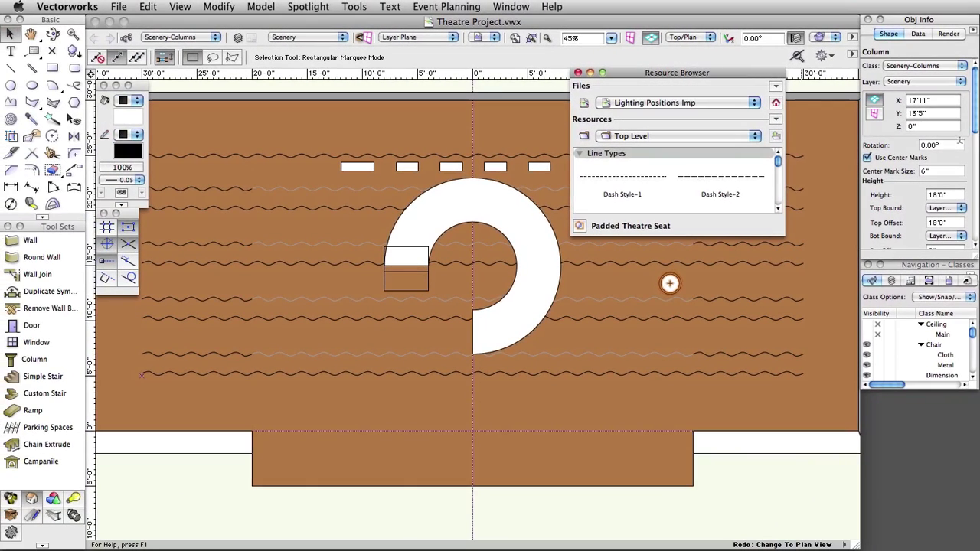
Step: Import the 50' Pipe symbol into the Theatre Project
{"action": "scroll", "coordinate": [778, 167], "scroll_direction": "down", "scroll_amount": 1}
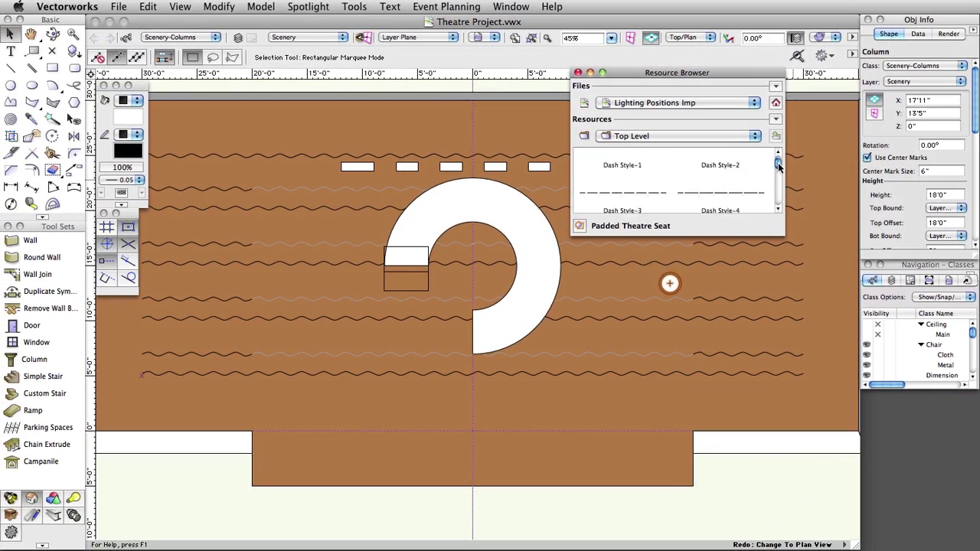
{"action": "left_click_drag", "start_coordinate": [778, 167], "coordinate": [777, 199]}
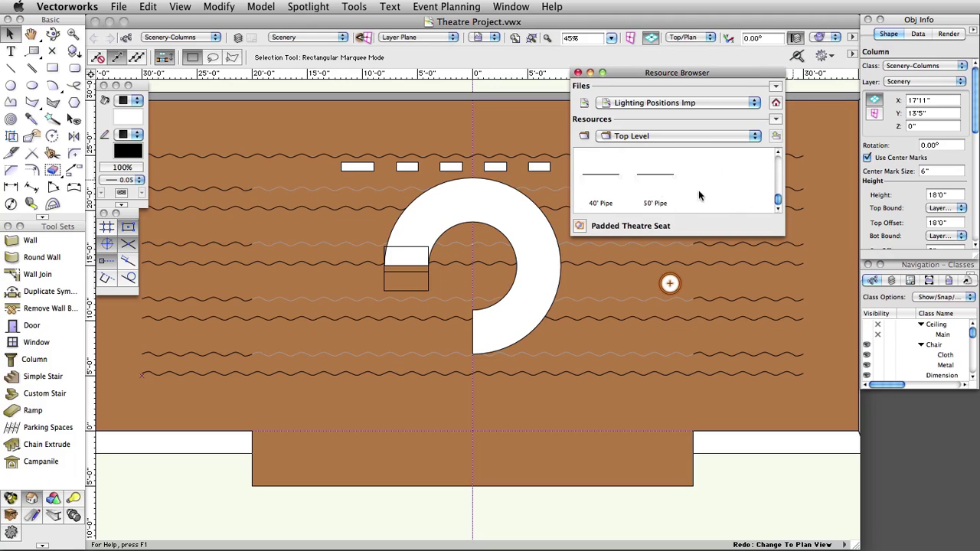
{"action": "left_click", "coordinate": [652, 181]}
{"action": "right_click", "coordinate": [652, 180]}
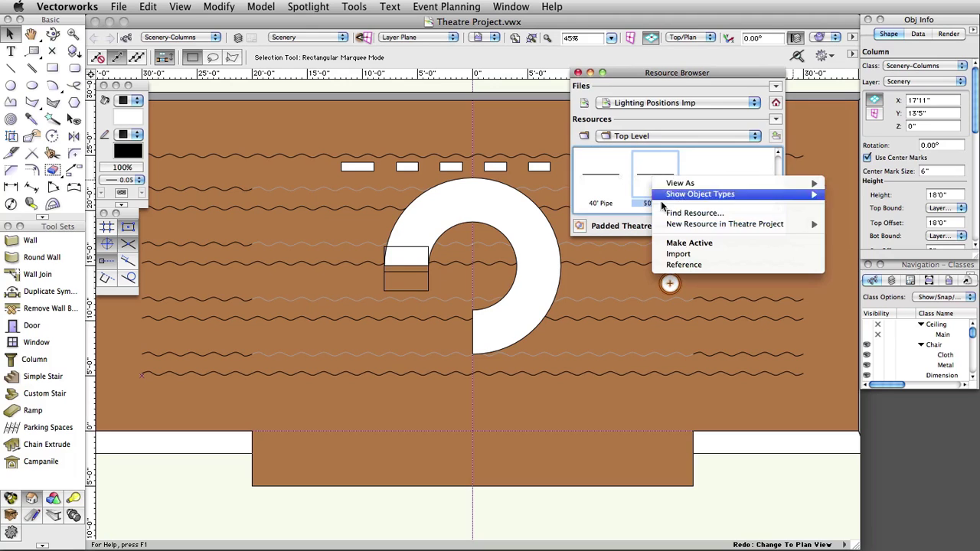
{"action": "left_click", "coordinate": [680, 253]}
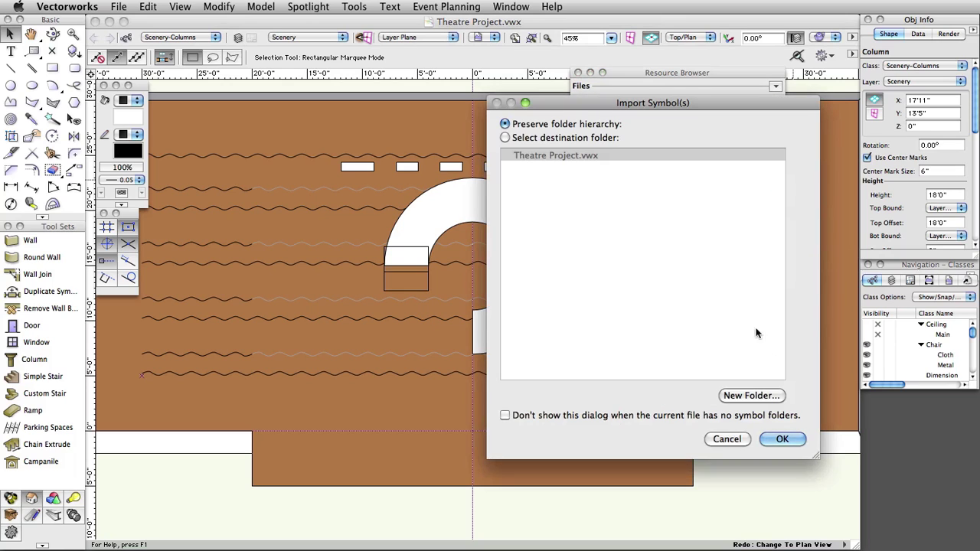
{"action": "left_click", "coordinate": [783, 438]}
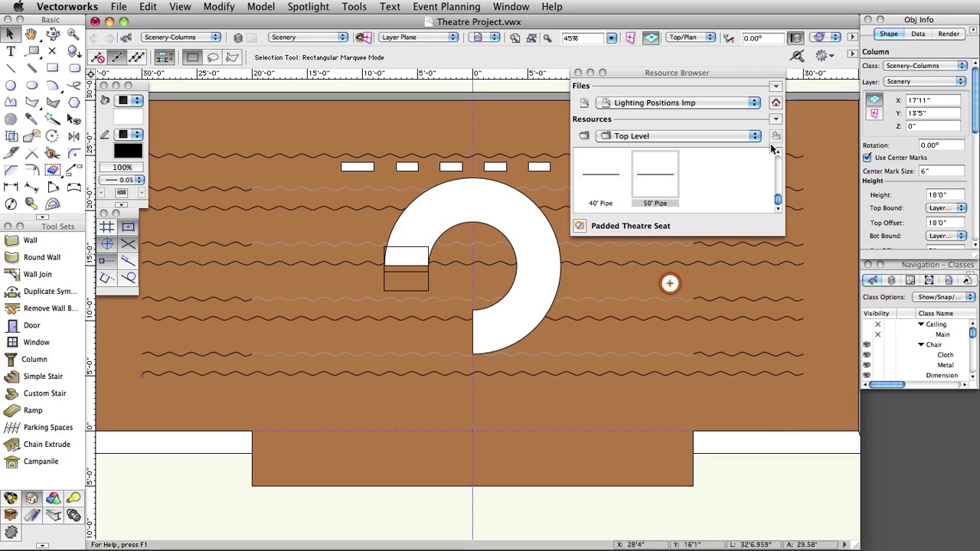
Step: Return to project resources, set class Lights-Positions and layer Light Plot, and make 50' Pipe active
{"action": "left_click", "coordinate": [776, 104]}
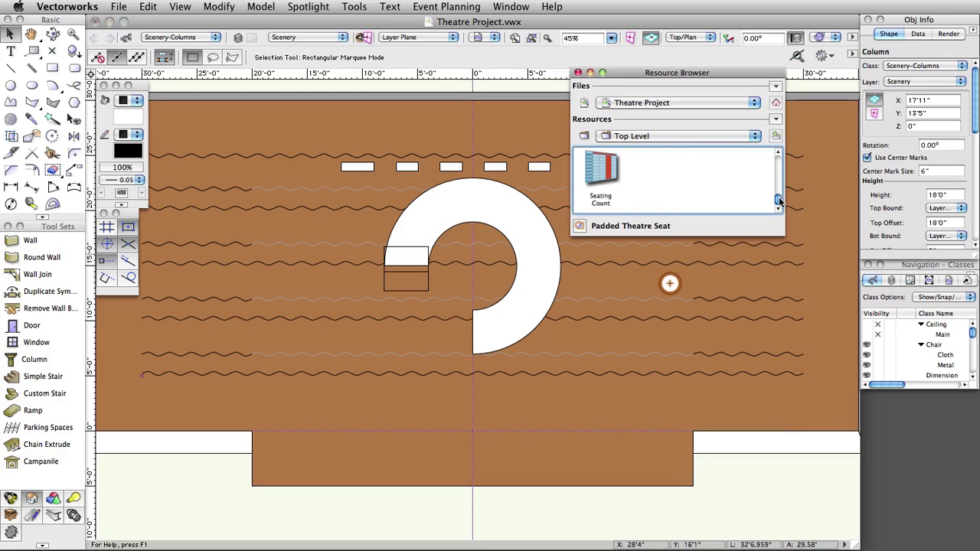
{"action": "left_click_drag", "start_coordinate": [777, 201], "coordinate": [778, 181]}
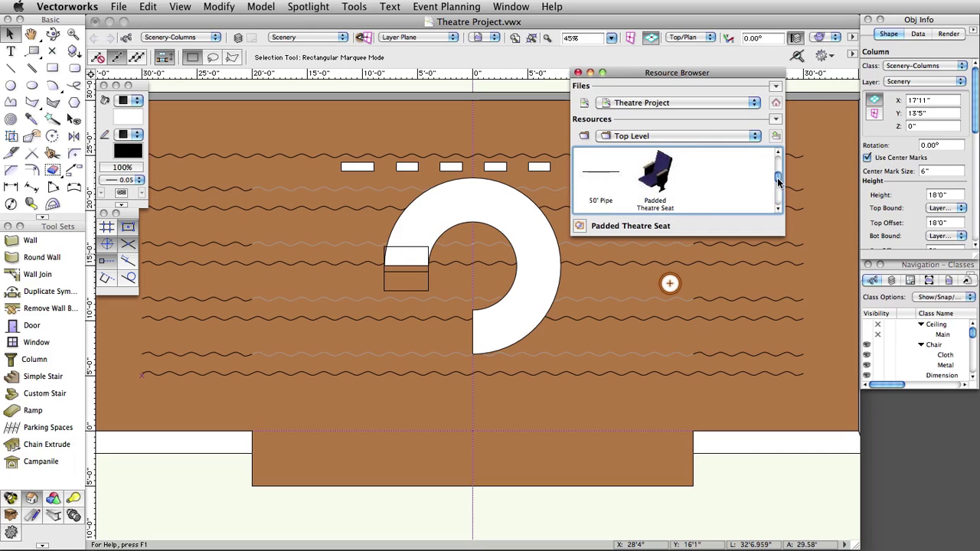
{"action": "left_click", "coordinate": [216, 37]}
{"action": "mouse_move", "coordinate": [212, 126]}
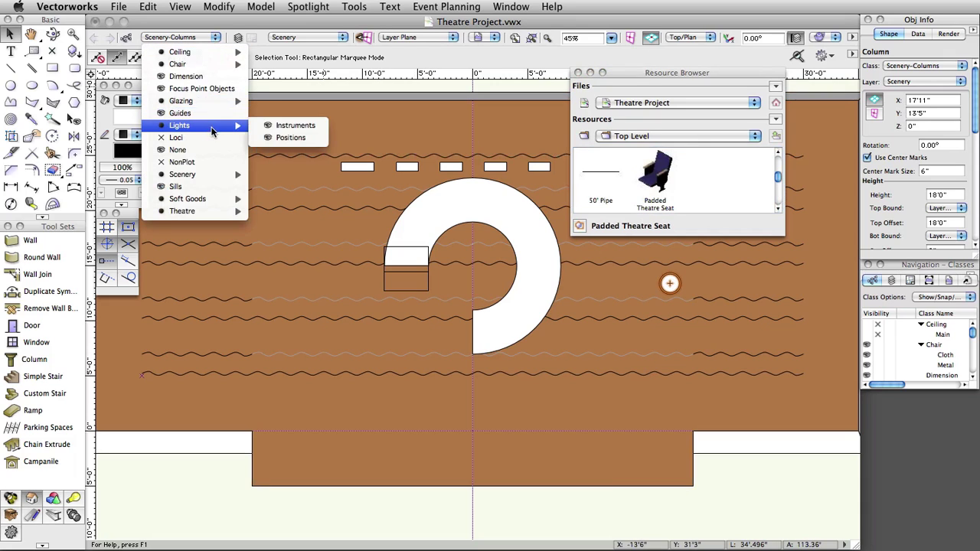
{"action": "left_click", "coordinate": [274, 136]}
{"action": "left_click", "coordinate": [325, 37]}
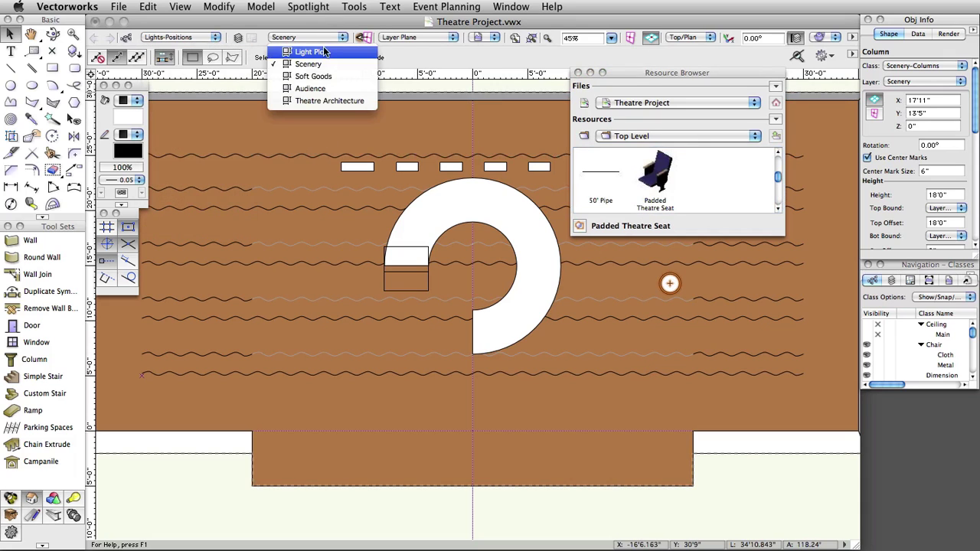
{"action": "left_click", "coordinate": [333, 46]}
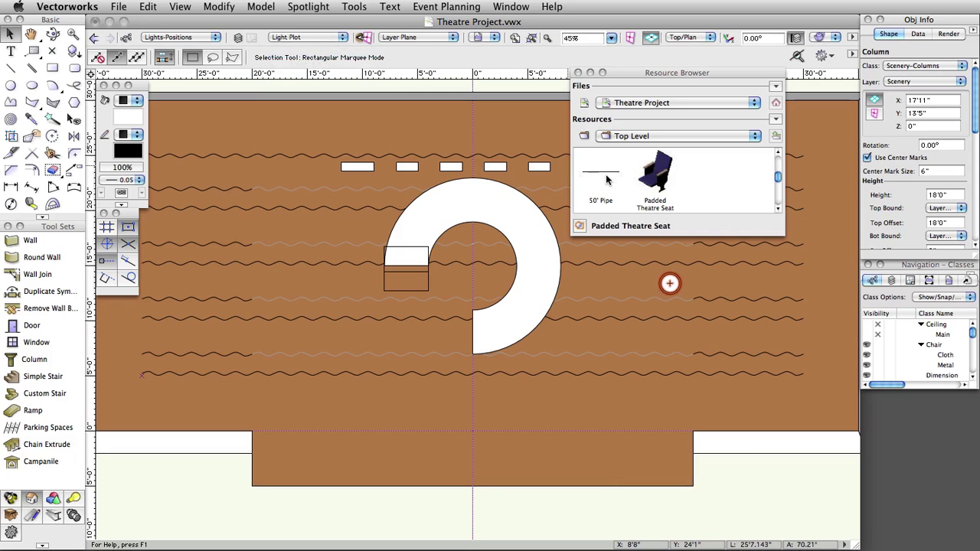
{"action": "left_click", "coordinate": [10, 497]}
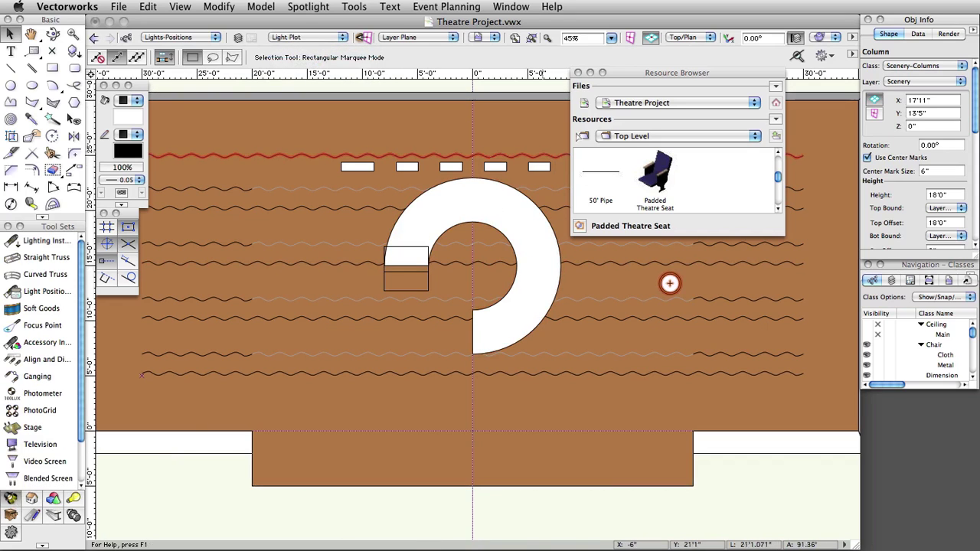
{"action": "double_click", "coordinate": [599, 178]}
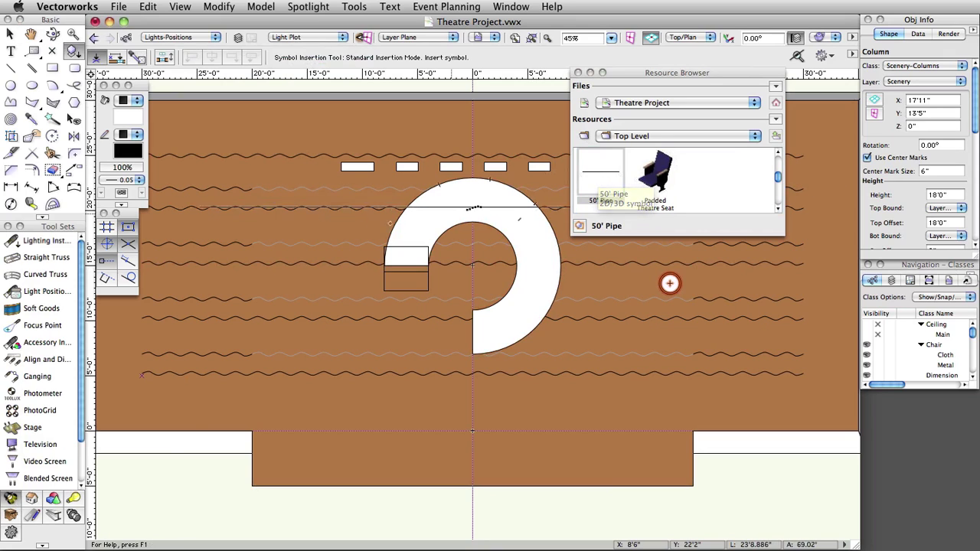
Step: Place a horizontal 50' Pipe lighting position across the stage on the centre line
{"action": "left_click", "coordinate": [46, 291]}
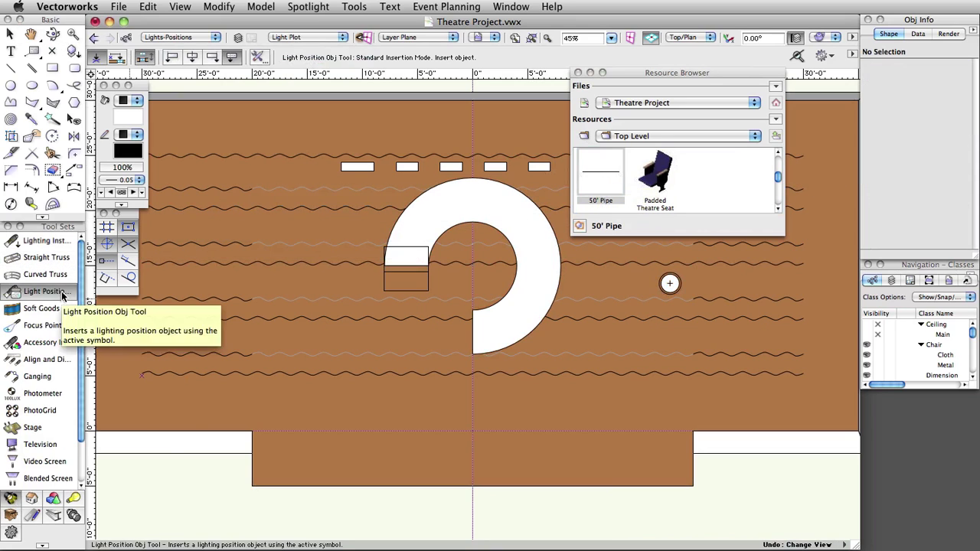
{"action": "scroll", "coordinate": [473, 373], "scroll_direction": "up", "scroll_amount": 5}
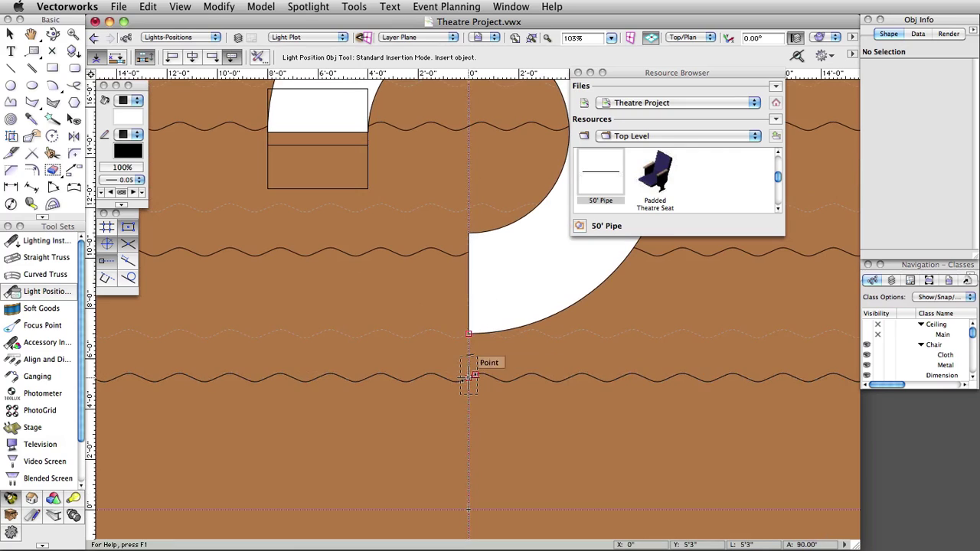
{"action": "left_click", "coordinate": [469, 354]}
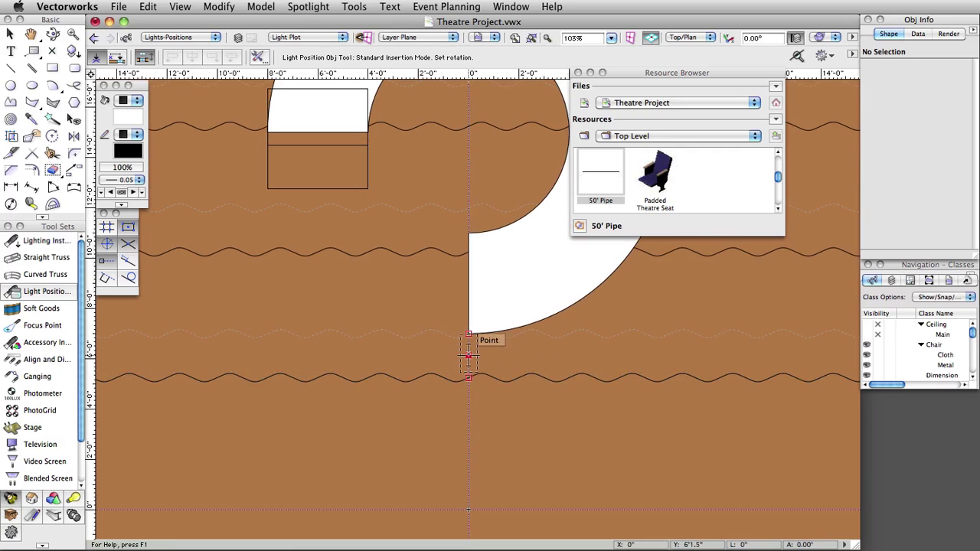
{"action": "left_click", "coordinate": [547, 355]}
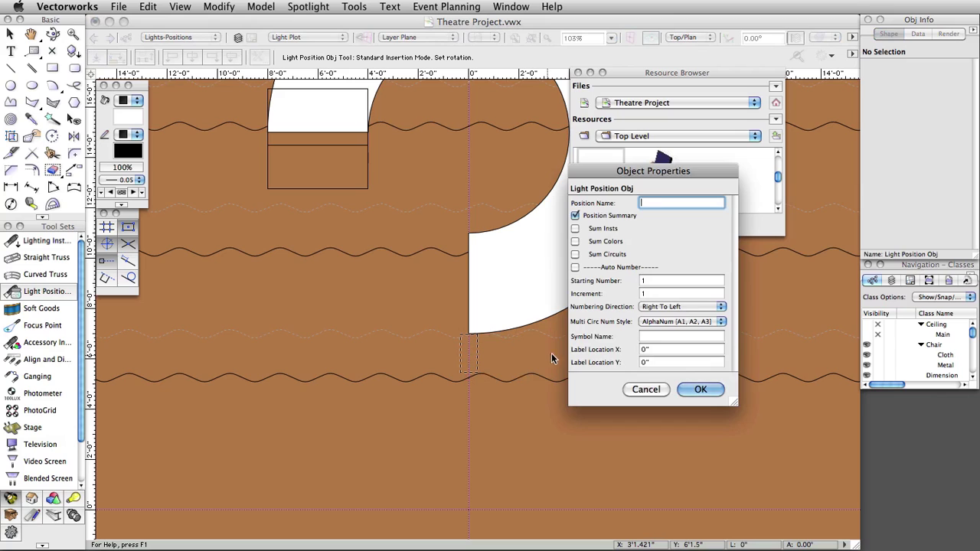
{"action": "left_click_drag", "start_coordinate": [635, 173], "coordinate": [462, 96]}
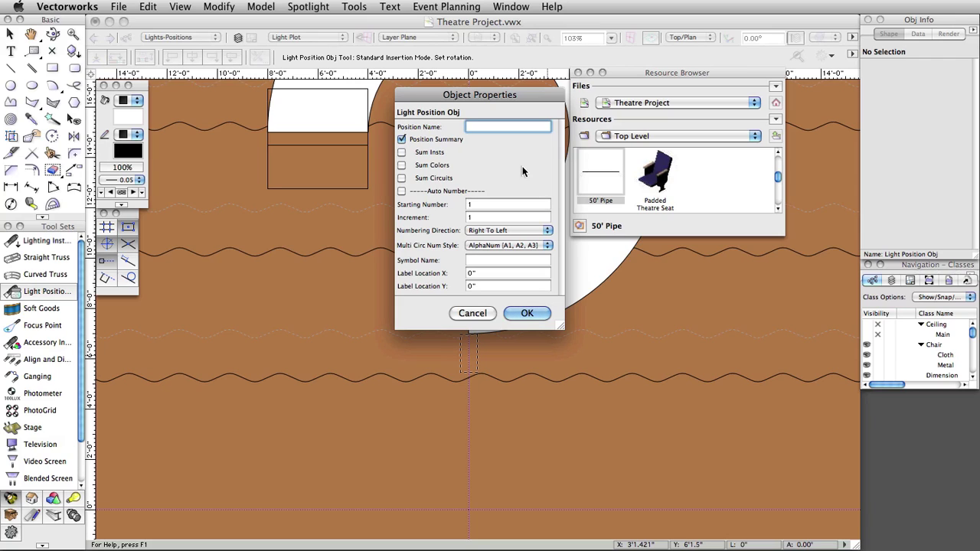
{"action": "left_click", "coordinate": [528, 314]}
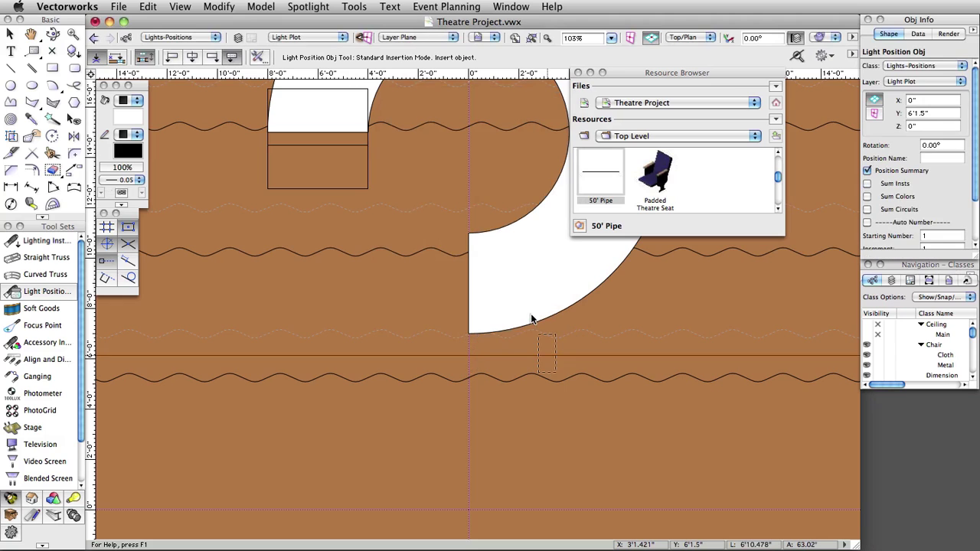
Step: Raise the position to Z 24'0" and name it 1st Electric
{"action": "scroll", "coordinate": [470, 330], "scroll_direction": "down", "scroll_amount": 4}
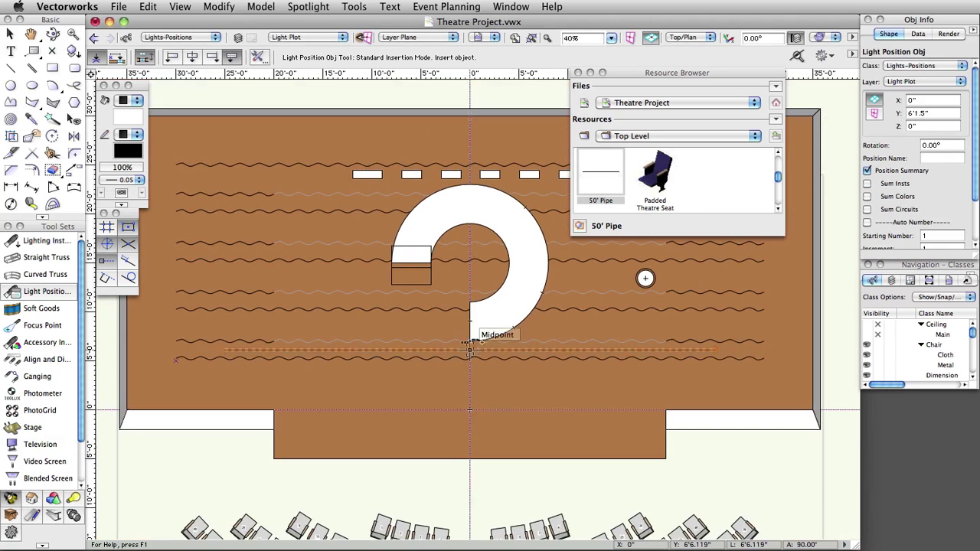
{"action": "left_click", "coordinate": [943, 125]}
{"action": "type", "text": "24"}
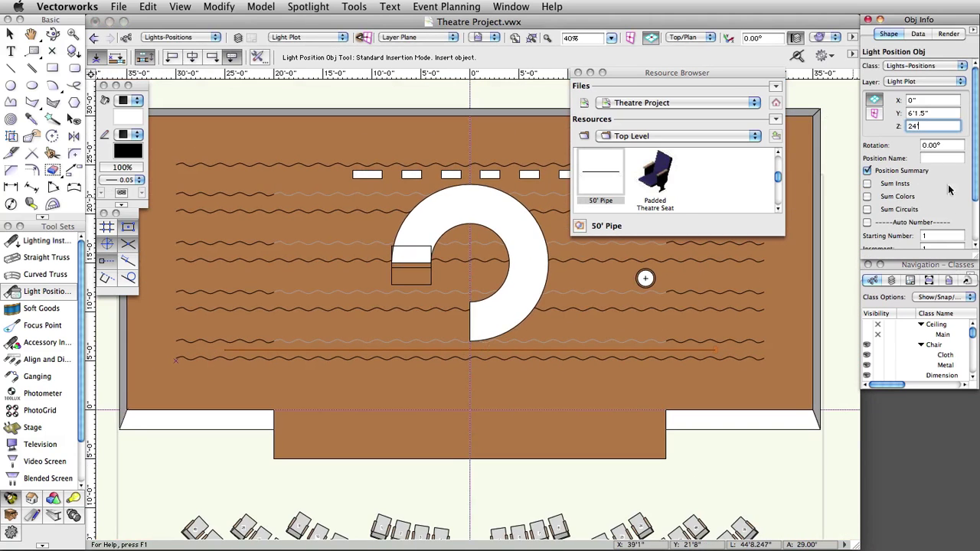
{"action": "left_click", "coordinate": [939, 156]}
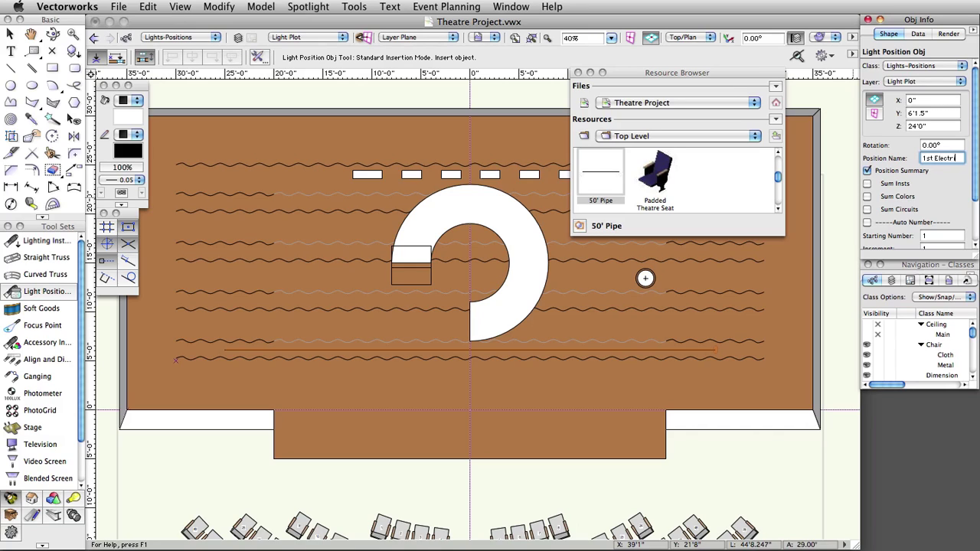
{"action": "type", "text": "1st Electric"}
{"action": "key", "text": "Tab"}
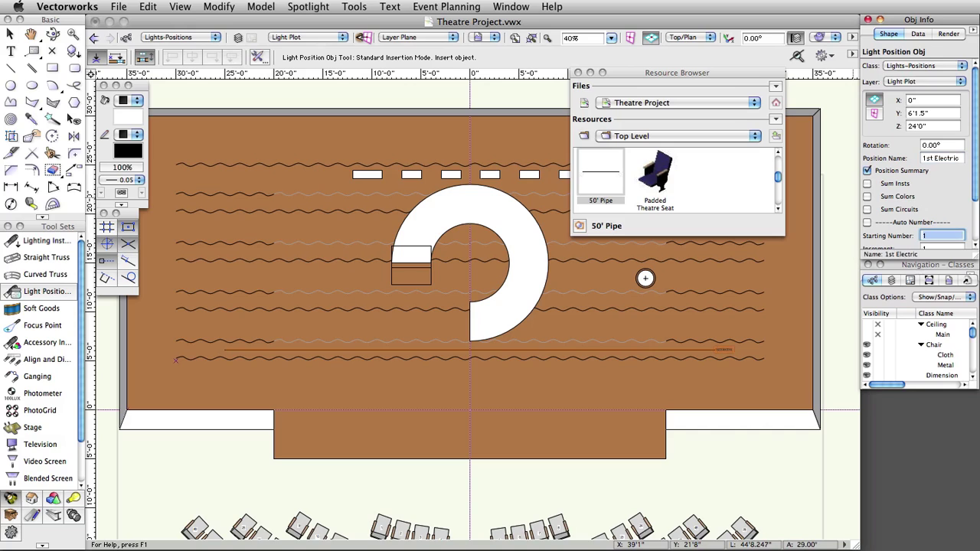
{"action": "left_click", "coordinate": [751, 104]}
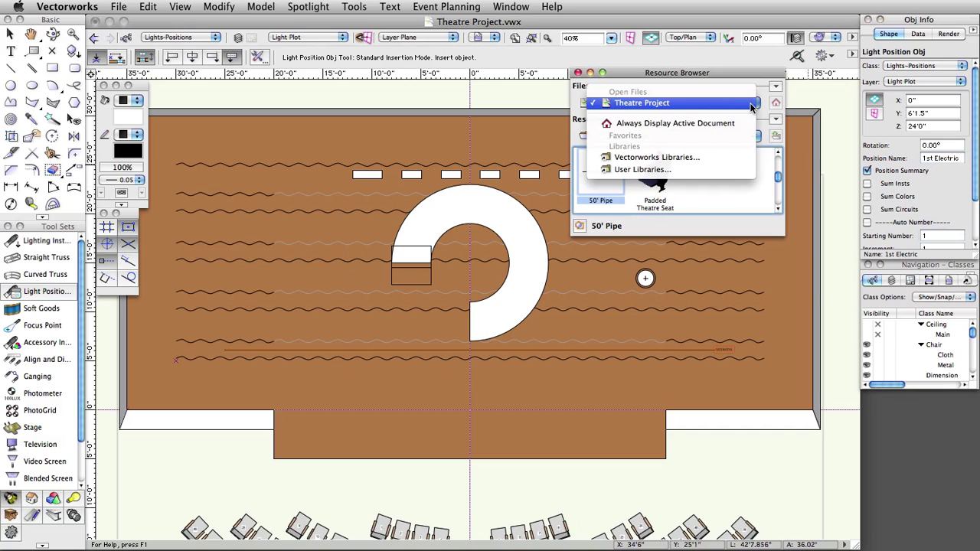
Step: Import the 20' Pipe symbol from Lighting Positions Imp.vwx into the project
{"action": "left_click", "coordinate": [731, 157]}
{"action": "double_click", "coordinate": [536, 207]}
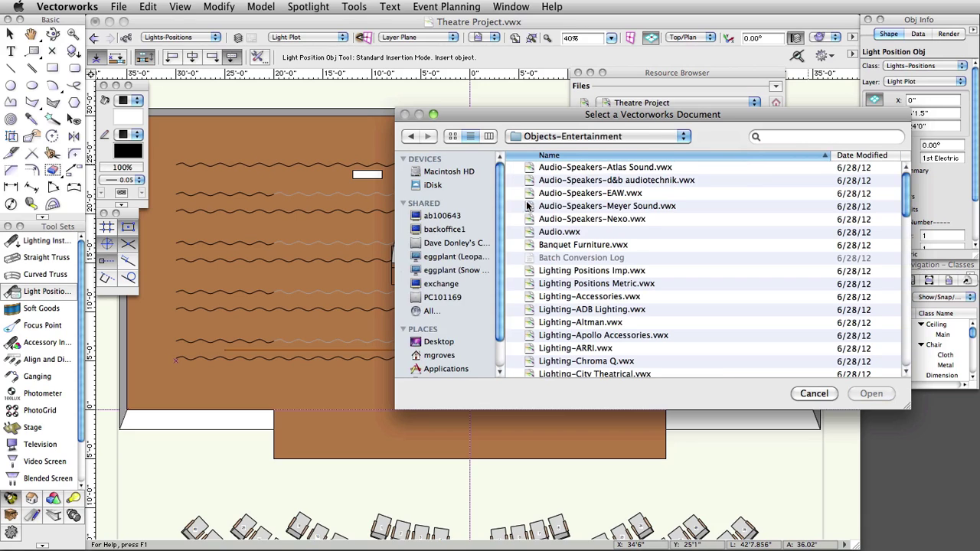
{"action": "left_click", "coordinate": [601, 270]}
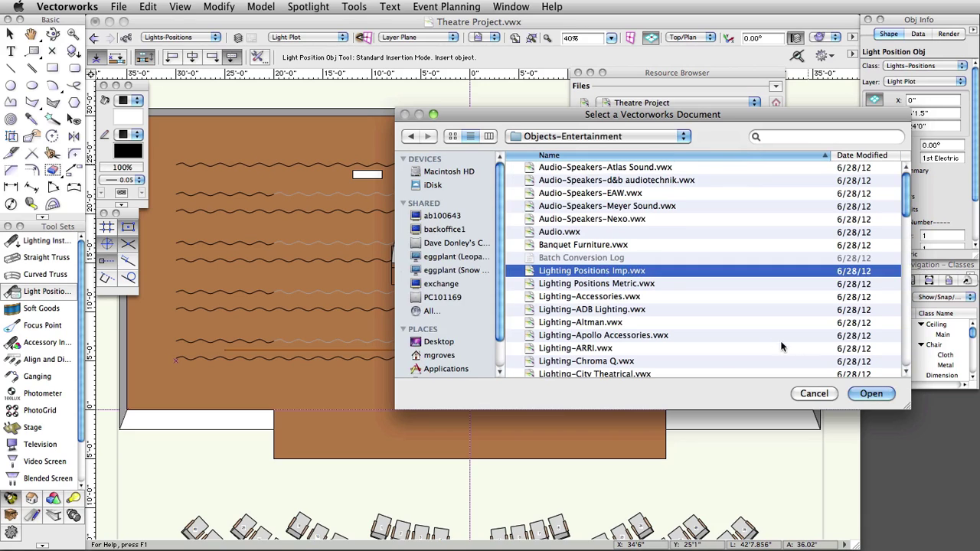
{"action": "left_click", "coordinate": [871, 394]}
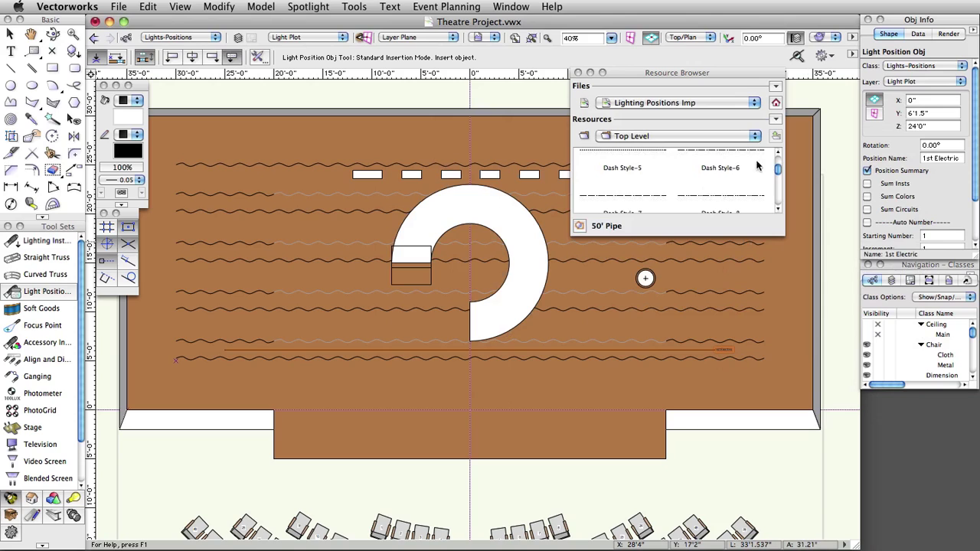
{"action": "mouse_move", "coordinate": [778, 170]}
{"action": "left_mouse_down"}
{"action": "mouse_move", "coordinate": [773, 197]}
{"action": "mouse_move", "coordinate": [778, 187]}
{"action": "left_mouse_up"}
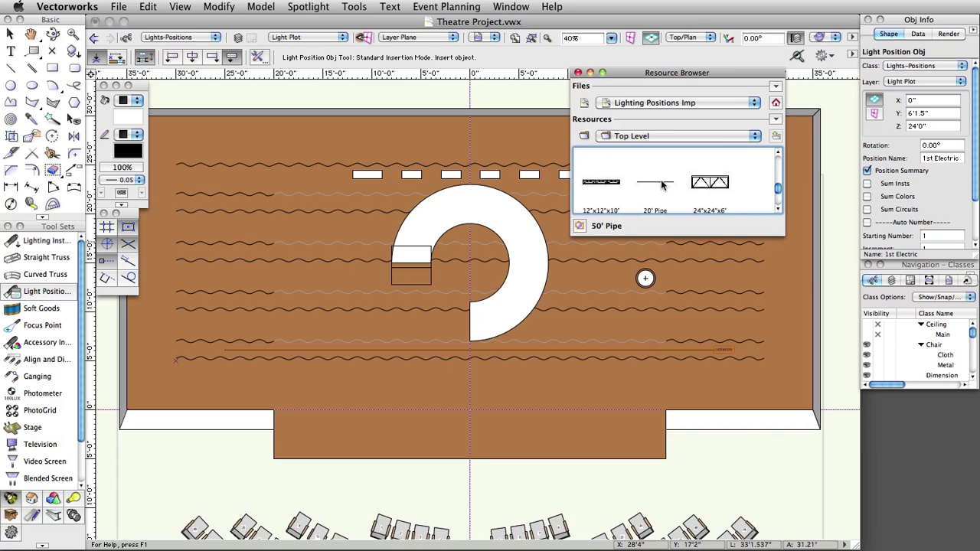
{"action": "left_click", "coordinate": [647, 180]}
{"action": "right_click", "coordinate": [647, 181]}
{"action": "left_click", "coordinate": [679, 254]}
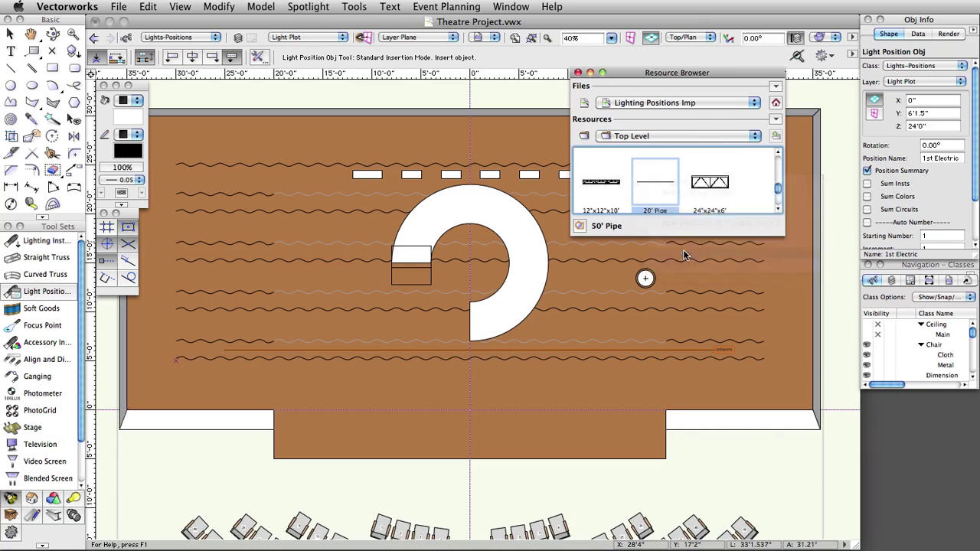
{"action": "left_click", "coordinate": [774, 438]}
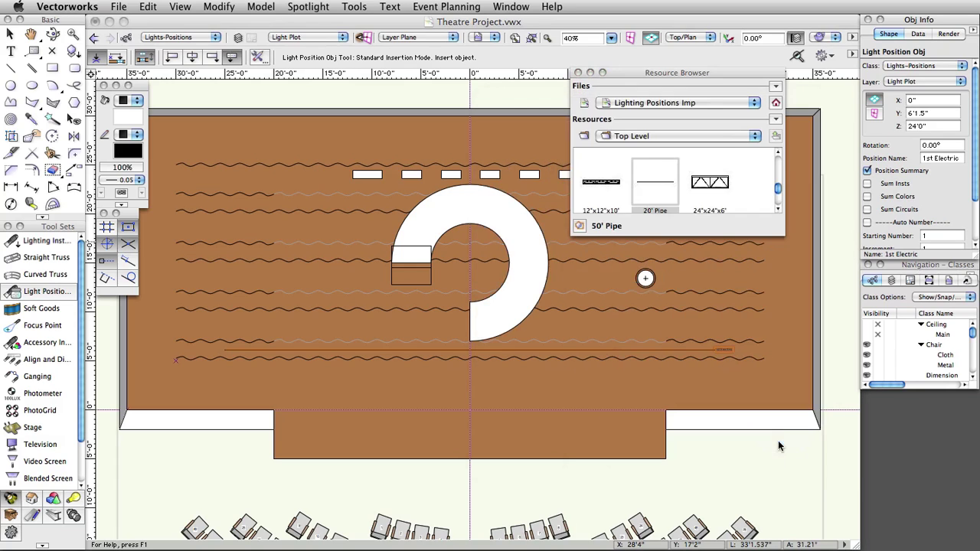
Step: Return to Theatre Project resources and make 20' Pipe the active symbol
{"action": "left_click", "coordinate": [775, 105]}
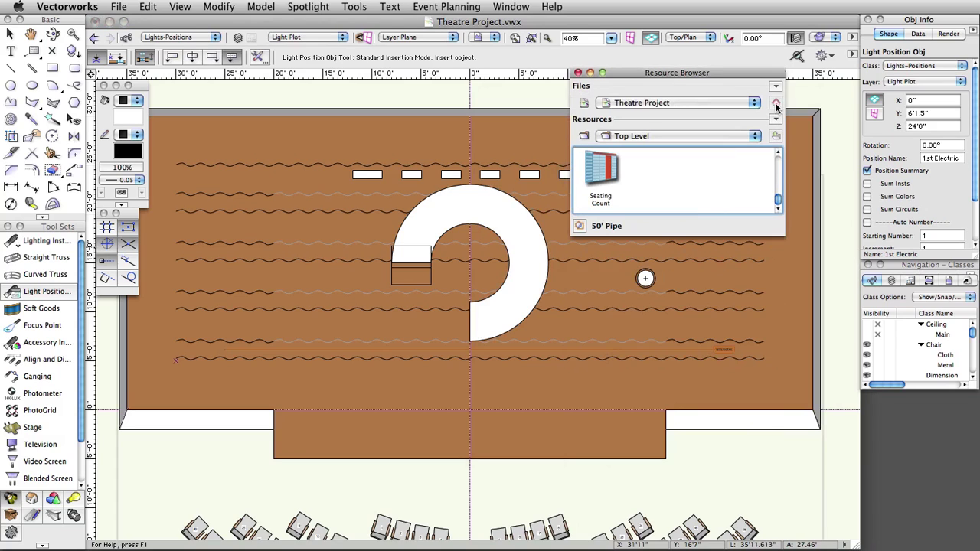
{"action": "left_click", "coordinate": [778, 187]}
{"action": "scroll", "coordinate": [778, 187], "scroll_direction": "up", "scroll_amount": 3}
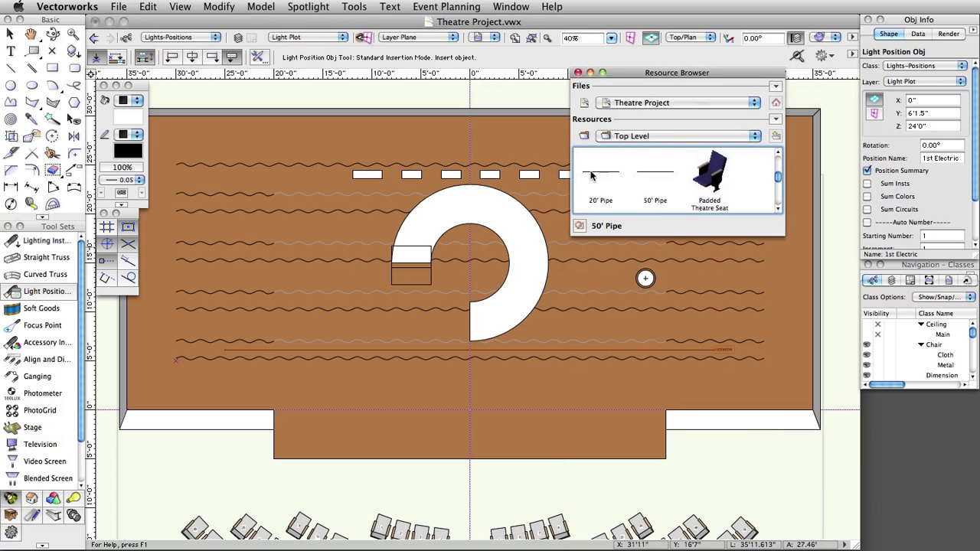
{"action": "left_click", "coordinate": [591, 175]}
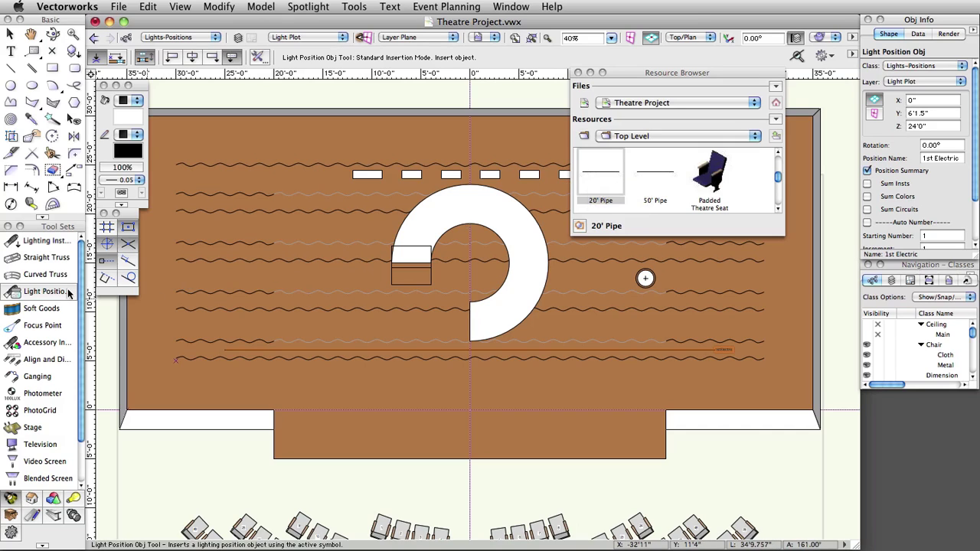
Step: Place a vertical 20' Pipe position left of the house seating
{"action": "mouse_move", "coordinate": [230, 478]}
{"action": "middle_mouse_down"}
{"action": "mouse_move", "coordinate": [449, 141]}
{"action": "mouse_move", "coordinate": [416, 159]}
{"action": "middle_mouse_up"}
{"action": "scroll", "coordinate": [413, 163], "scroll_direction": "down", "scroll_amount": 1}
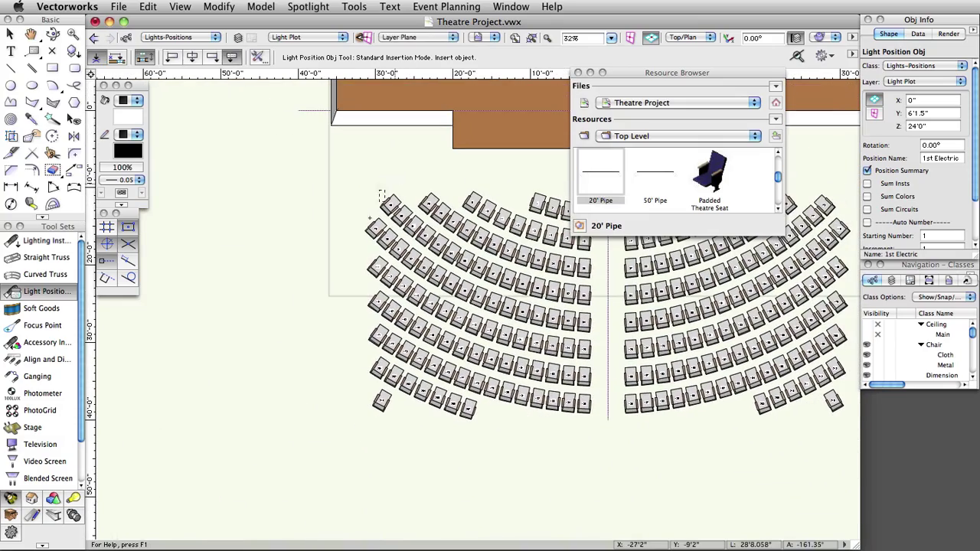
{"action": "left_click", "coordinate": [327, 296]}
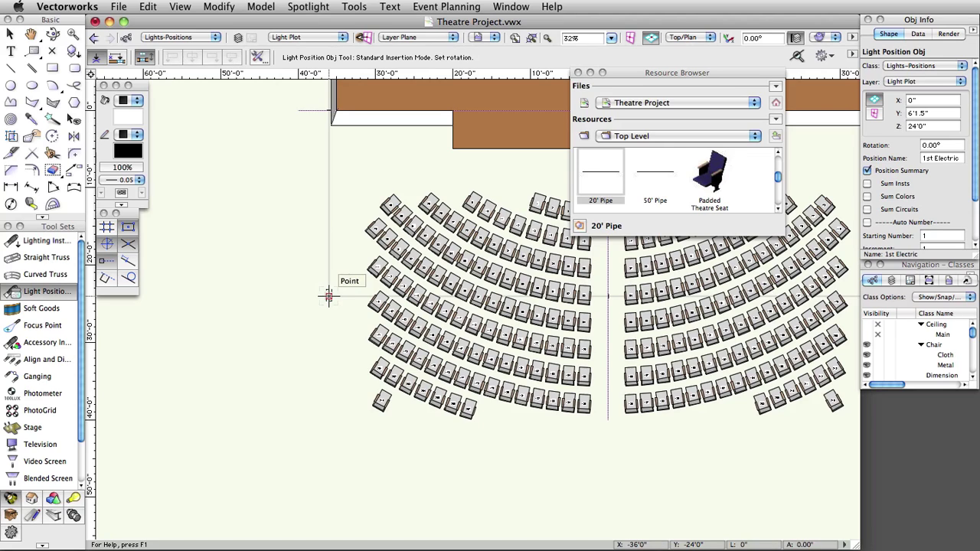
{"action": "left_click", "coordinate": [327, 257]}
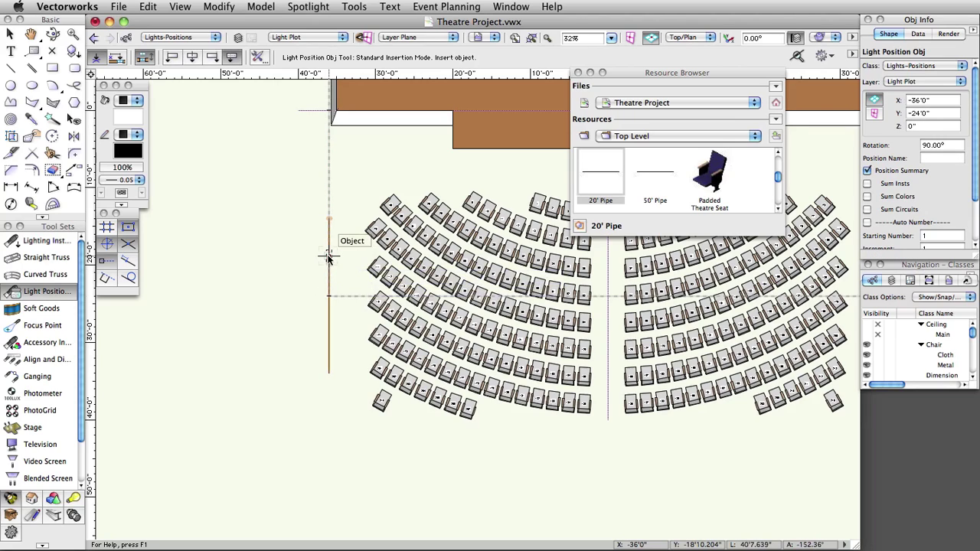
Step: Set the position's Z to 24'0", name it FOH Vert 1, and collapse the Resource Browser
{"action": "left_click", "coordinate": [930, 126]}
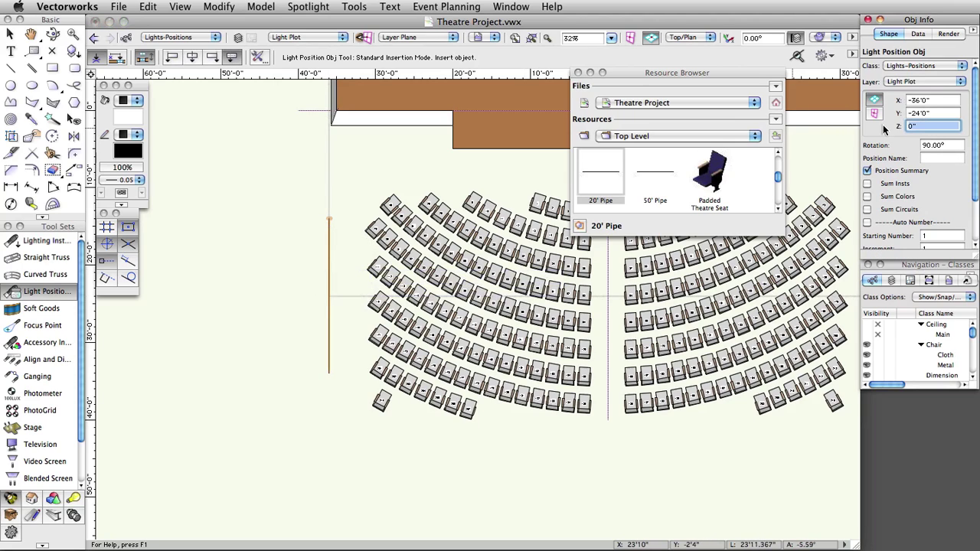
{"action": "type", "text": "24"}
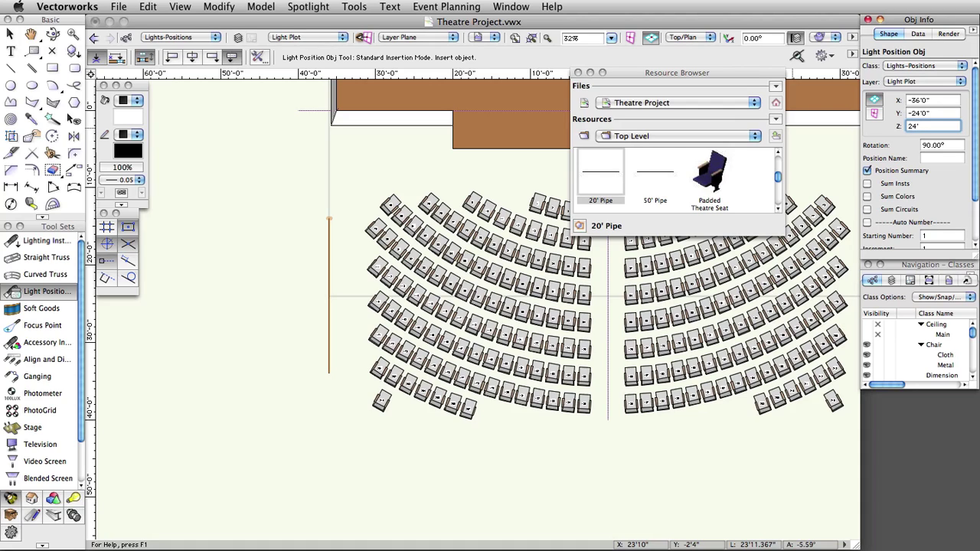
{"action": "key", "text": "Tab"}
{"action": "key", "text": "Tab"}
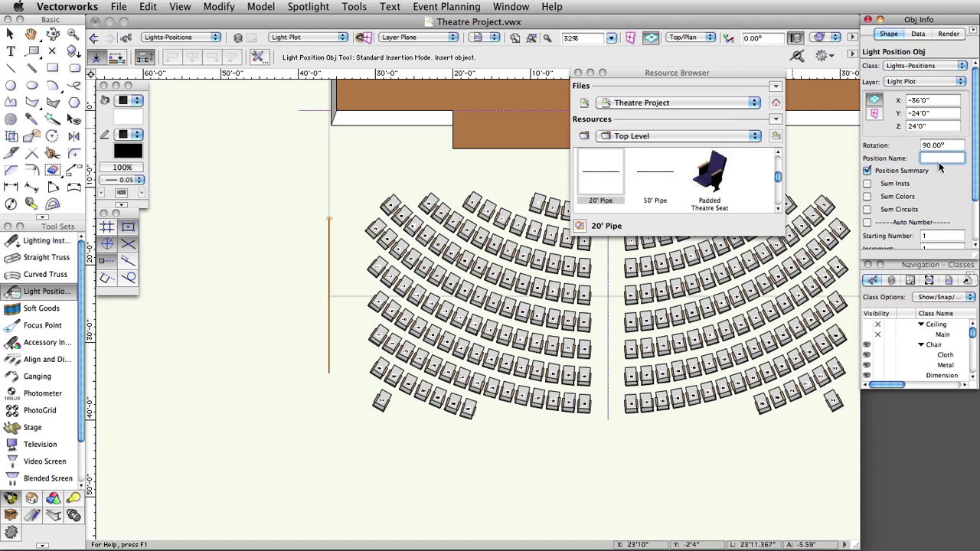
{"action": "type", "text": "FOH Vert 1"}
{"action": "key", "text": "Return"}
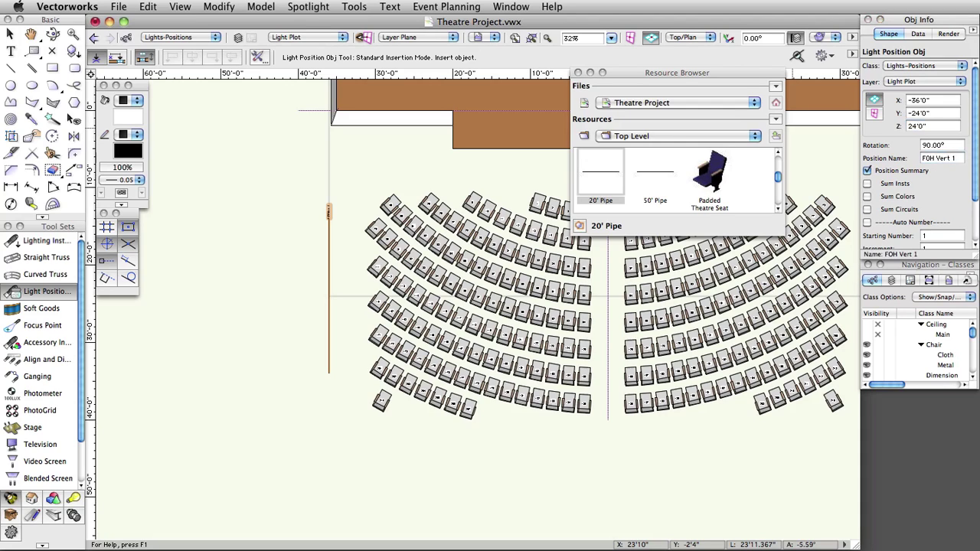
{"action": "scroll", "coordinate": [295, 230], "scroll_direction": "up", "scroll_amount": 2}
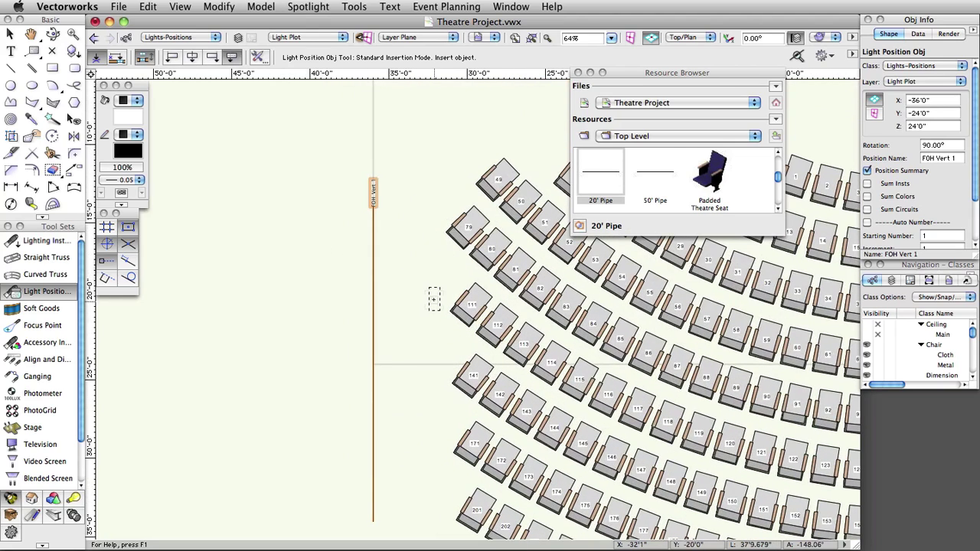
{"action": "left_click", "coordinate": [602, 73]}
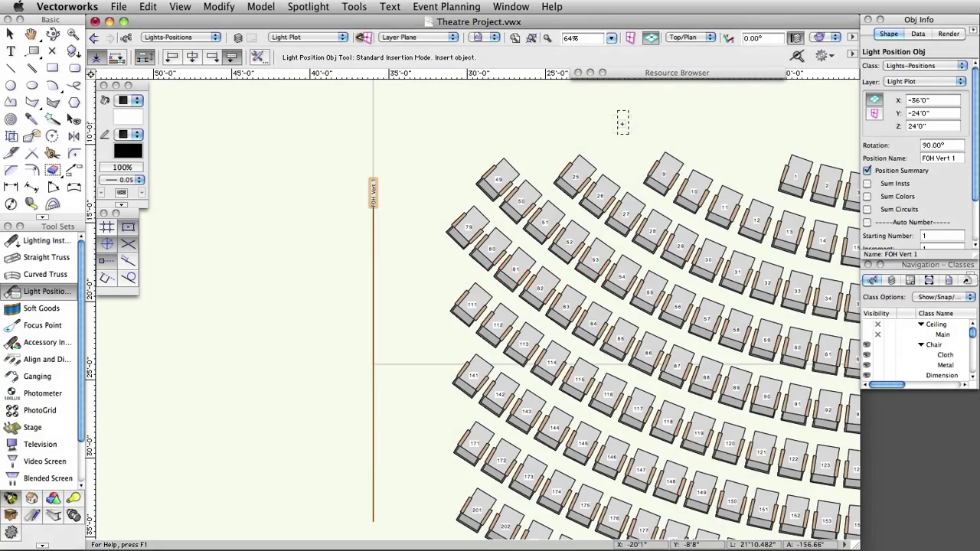
{"action": "scroll", "coordinate": [623, 122], "scroll_direction": "down", "scroll_amount": 2}
Step: Pan to the stage's top edge, reselect the Light Position tool, and zoom in at the arc's corner
{"action": "left_click_drag", "start_coordinate": [620, 124], "coordinate": [532, 212]}
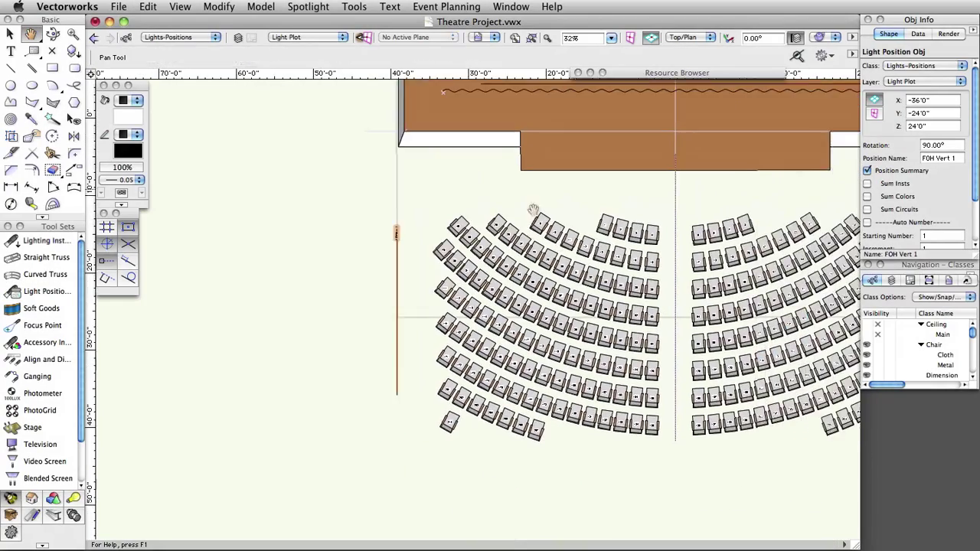
{"action": "left_click_drag", "start_coordinate": [391, 355], "coordinate": [387, 415]}
{"action": "left_click", "coordinate": [45, 291]}
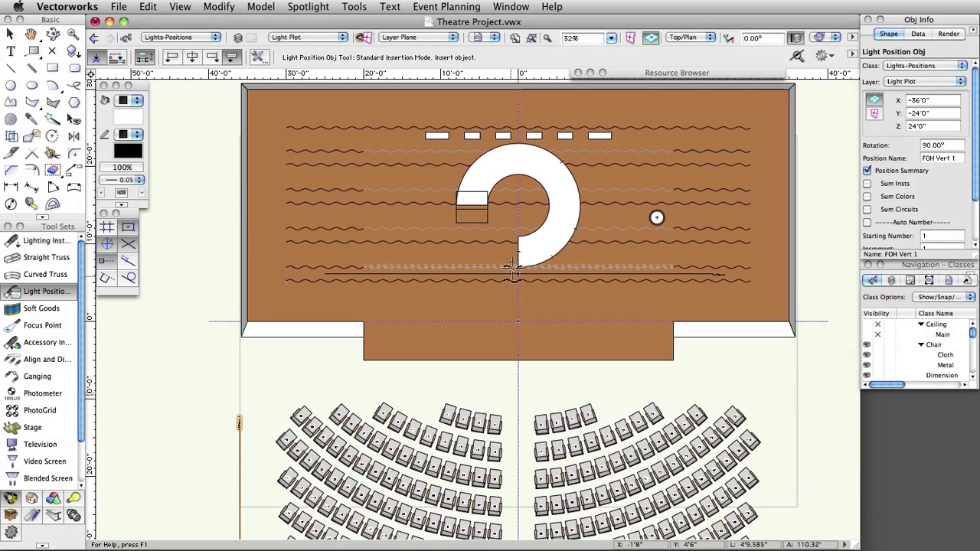
{"action": "scroll", "coordinate": [517, 266], "scroll_direction": "up", "scroll_amount": 1}
{"action": "scroll", "coordinate": [518, 265], "scroll_direction": "up", "scroll_amount": 3}
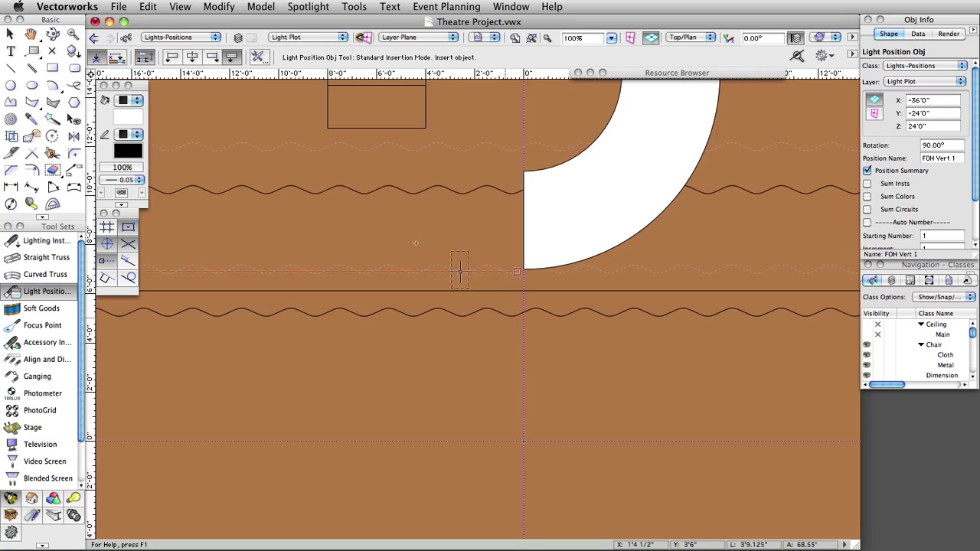
{"action": "left_click", "coordinate": [215, 37]}
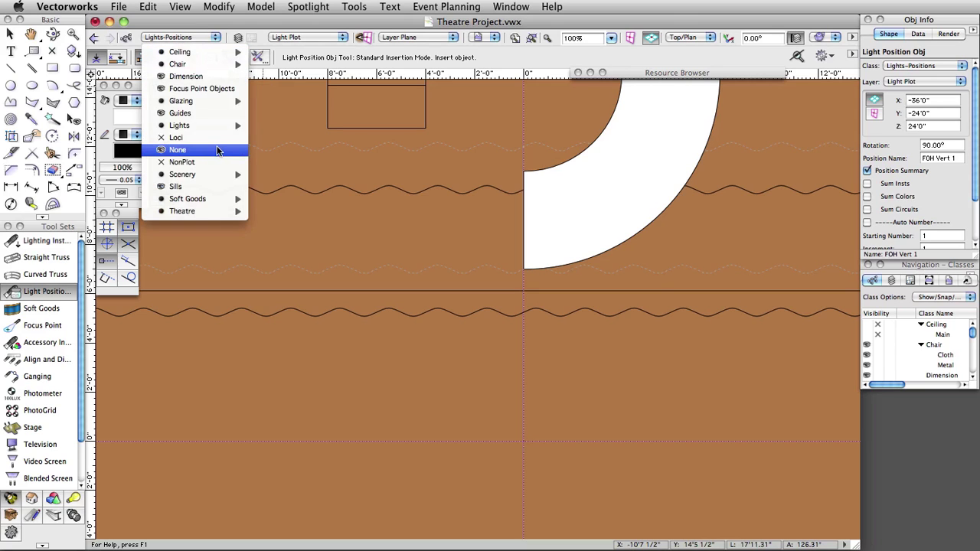
Step: Make Lights-Instruments the active class and hide the Soft Goods and Scenery design layers
{"action": "mouse_move", "coordinate": [221, 126]}
{"action": "left_click", "coordinate": [275, 126]}
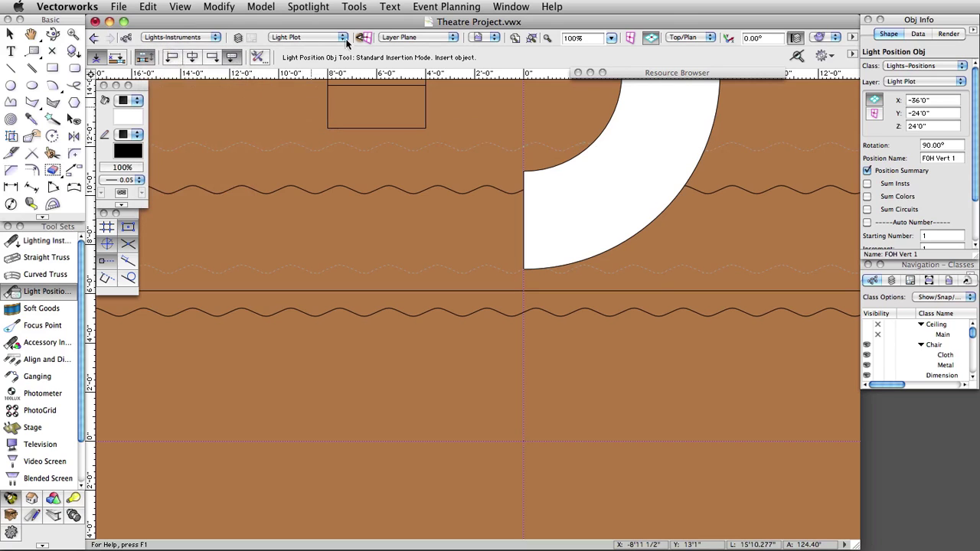
{"action": "left_click", "coordinate": [357, 8]}
{"action": "left_click", "coordinate": [364, 24]}
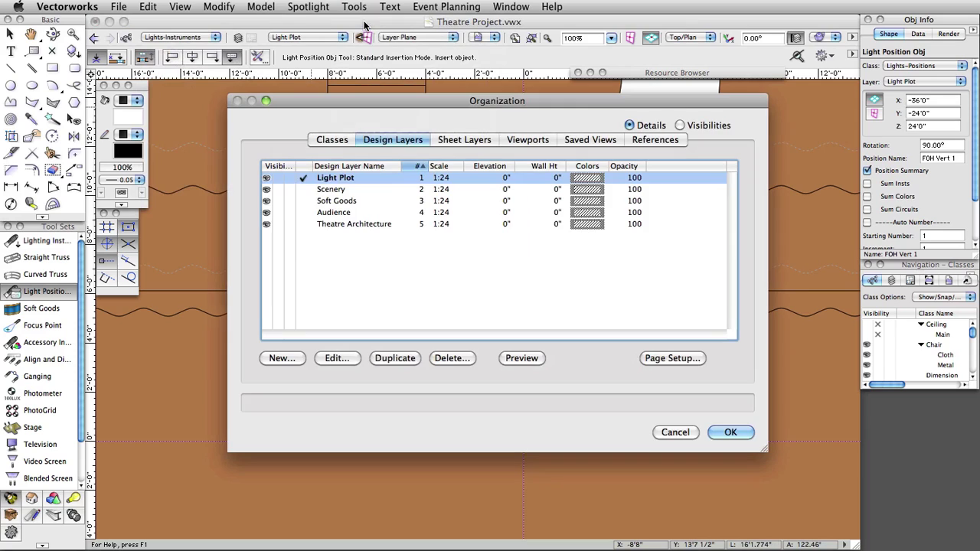
{"action": "left_click", "coordinate": [279, 202]}
{"action": "left_click", "coordinate": [330, 189]}
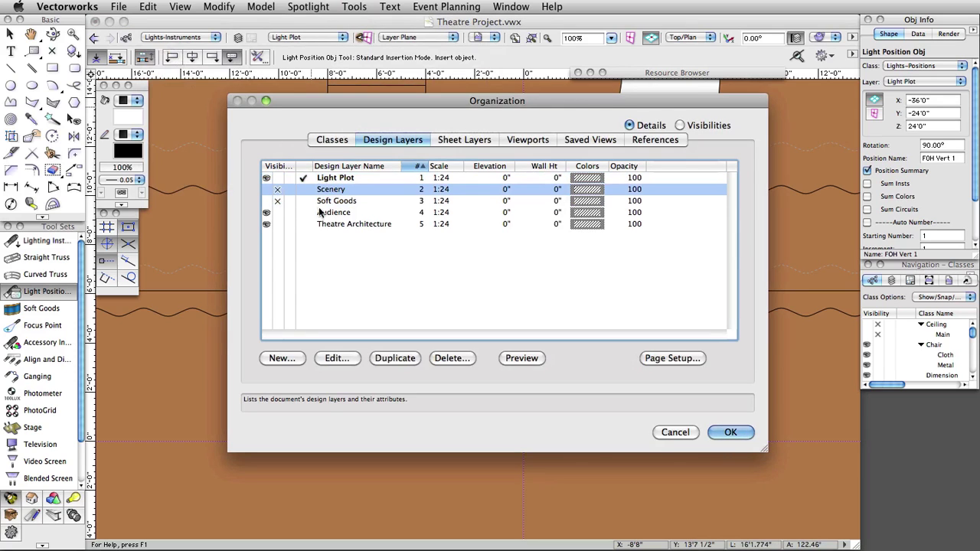
{"action": "left_click", "coordinate": [730, 431]}
{"action": "left_click", "coordinate": [590, 72]}
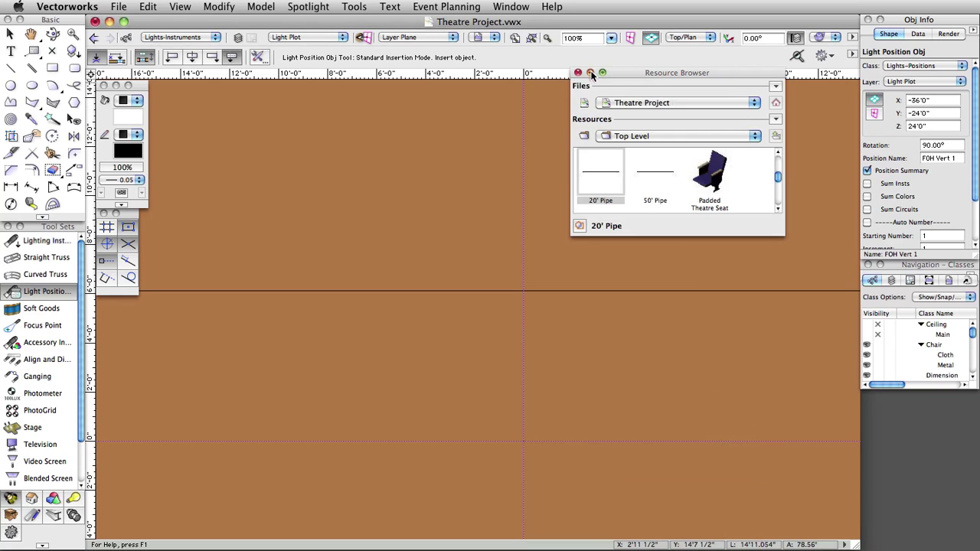
Step: Import the Etc Source 4 26° symbol from Lighting-ETC.vwx into the project
{"action": "left_click", "coordinate": [753, 104]}
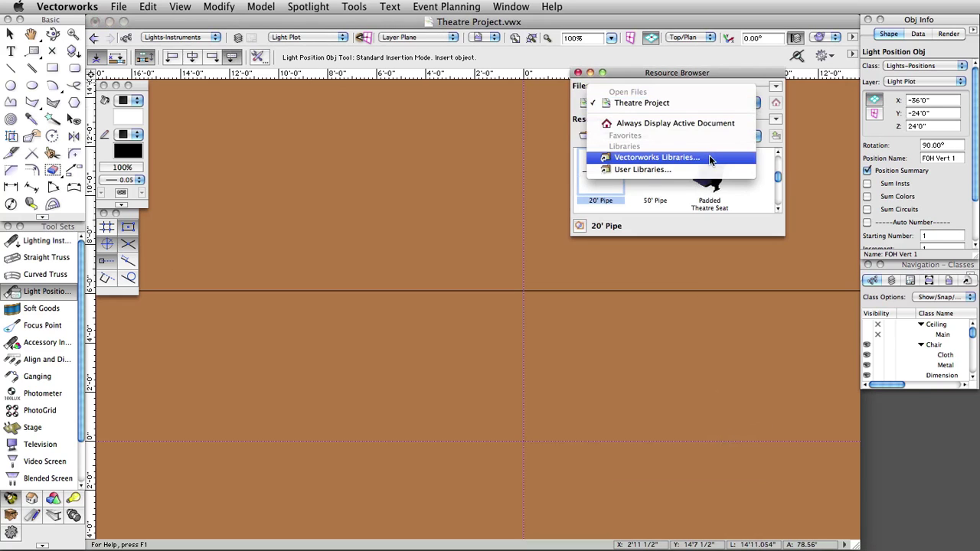
{"action": "left_click", "coordinate": [709, 157]}
{"action": "double_click", "coordinate": [549, 207]}
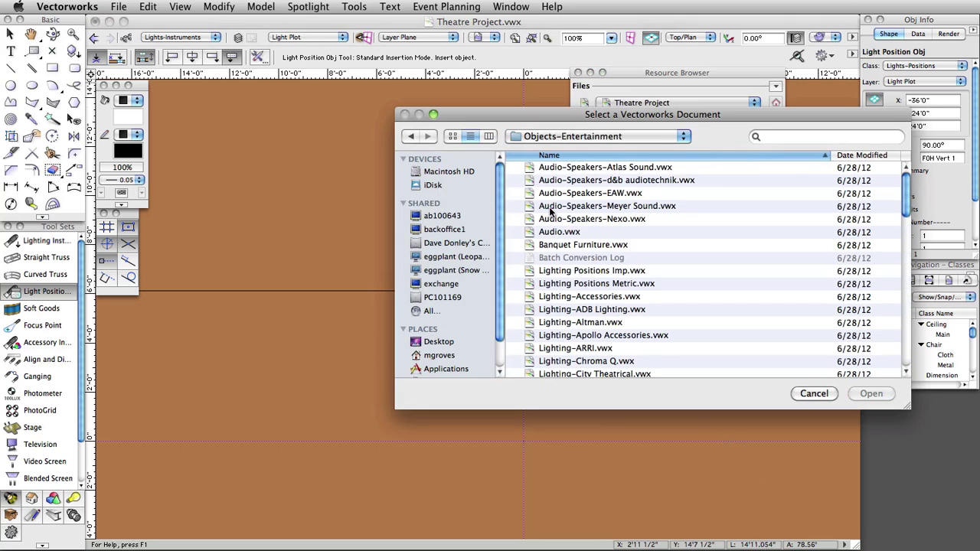
{"action": "scroll", "coordinate": [605, 321], "scroll_direction": "down", "scroll_amount": 5}
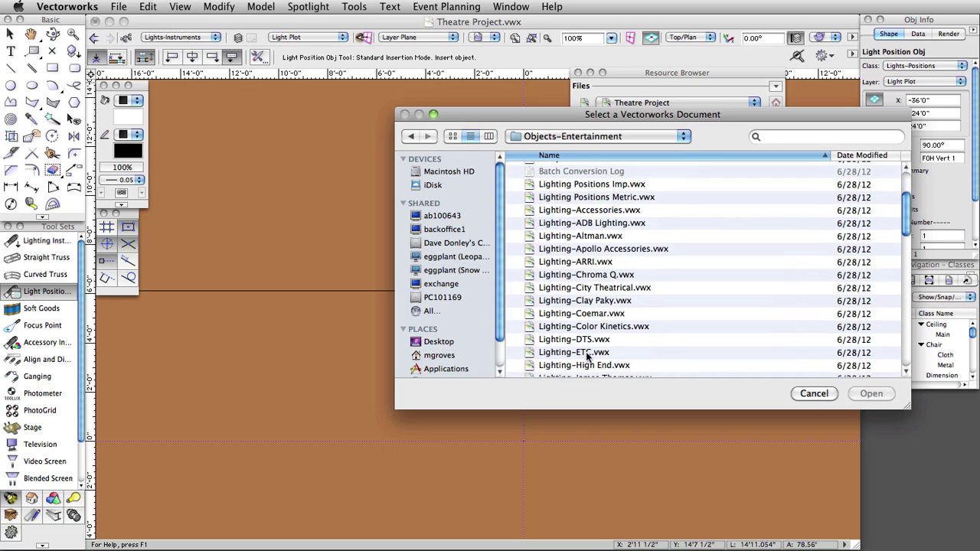
{"action": "double_click", "coordinate": [587, 353]}
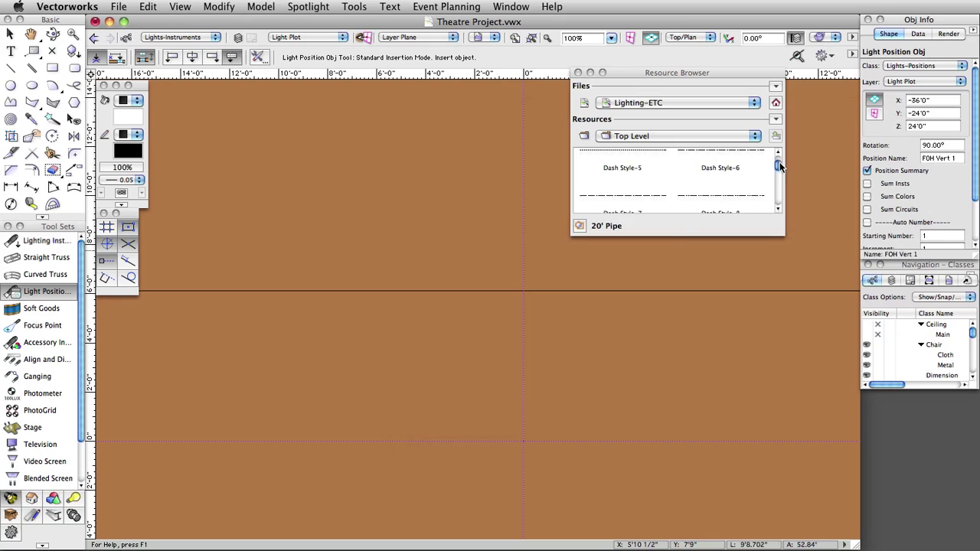
{"action": "left_click_drag", "start_coordinate": [779, 166], "coordinate": [778, 182]}
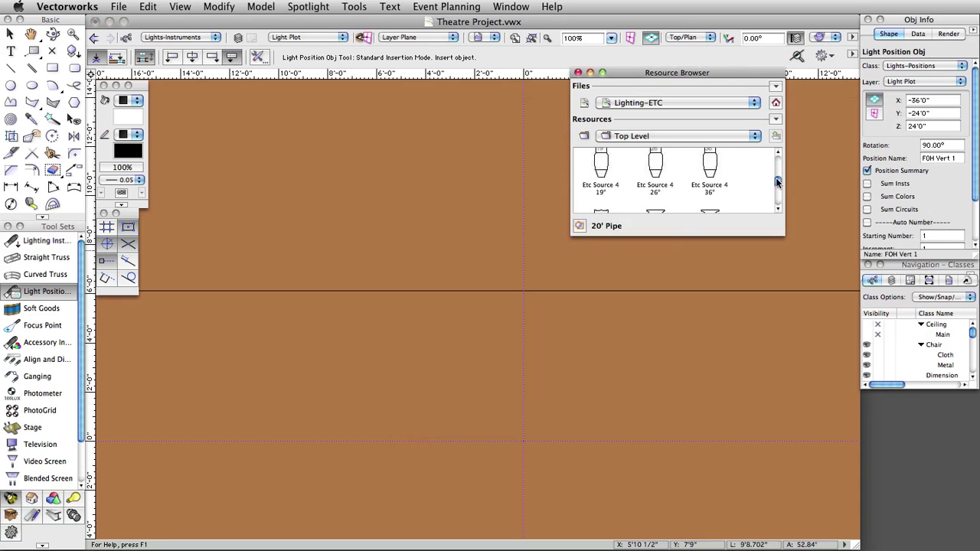
{"action": "left_click", "coordinate": [656, 163]}
{"action": "right_click", "coordinate": [656, 164]}
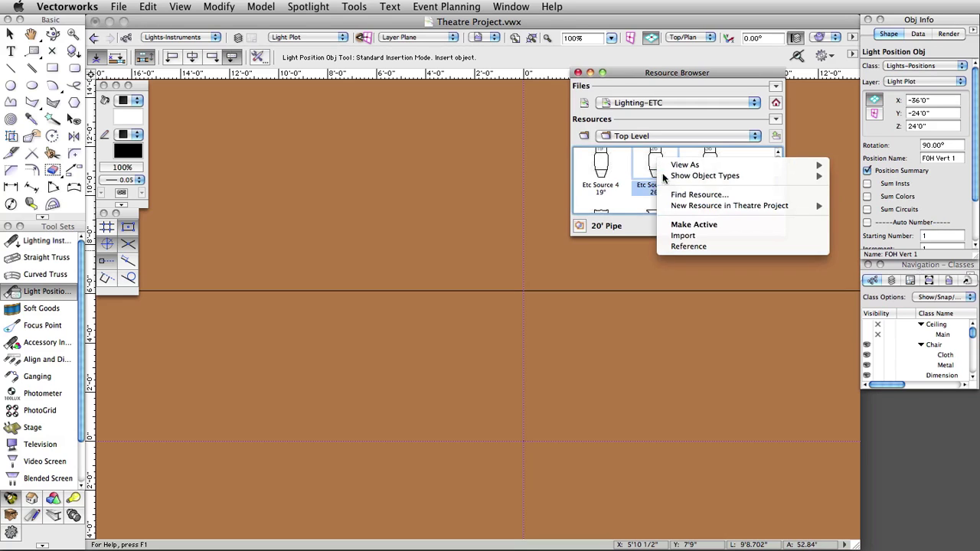
{"action": "left_click", "coordinate": [688, 237]}
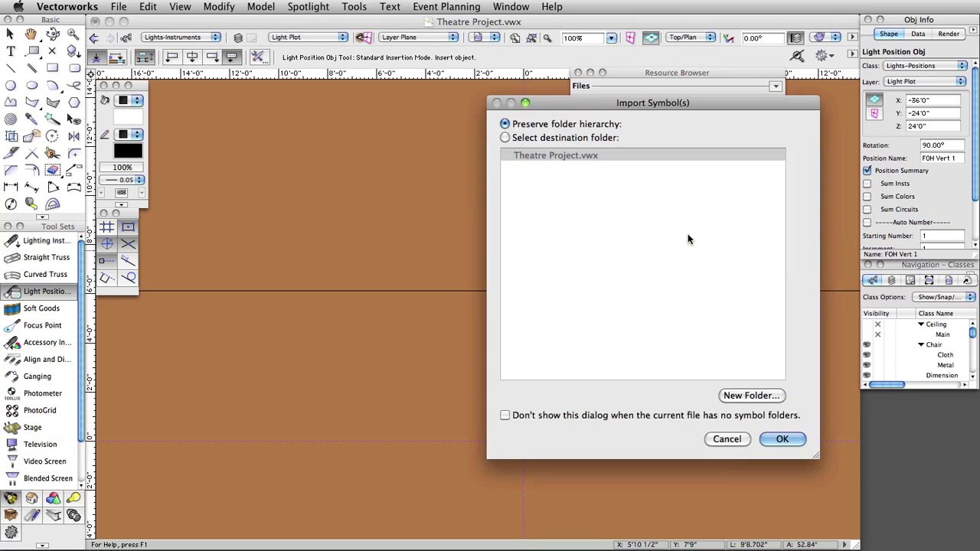
{"action": "left_click", "coordinate": [777, 439]}
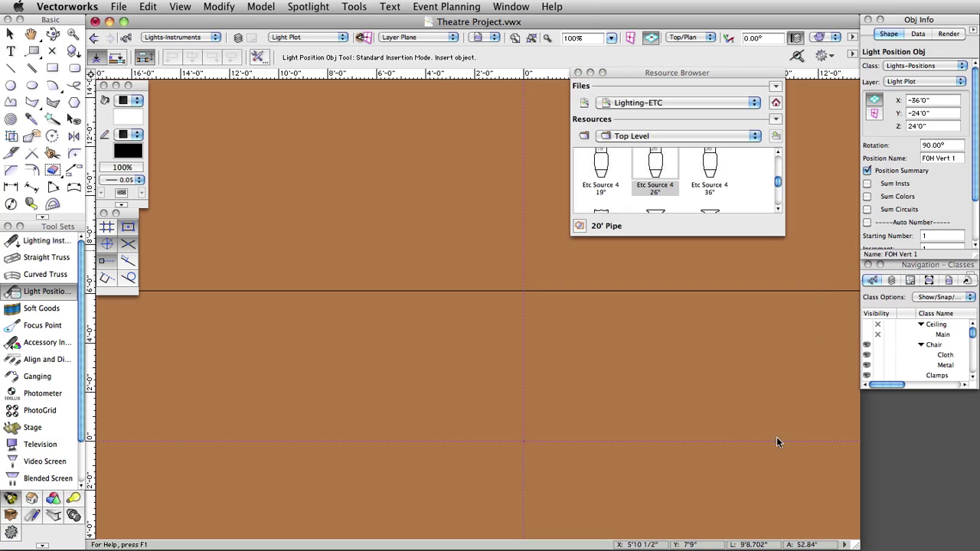
Step: Return to Theatre Project resources and make Etc Source 4 26° the active instrument symbol
{"action": "left_click", "coordinate": [775, 105]}
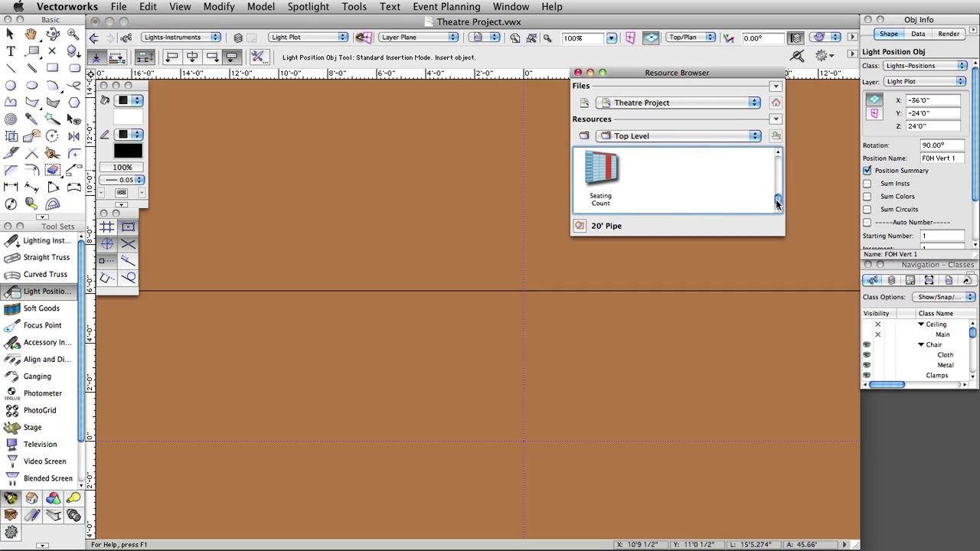
{"action": "left_click_drag", "start_coordinate": [777, 203], "coordinate": [778, 181]}
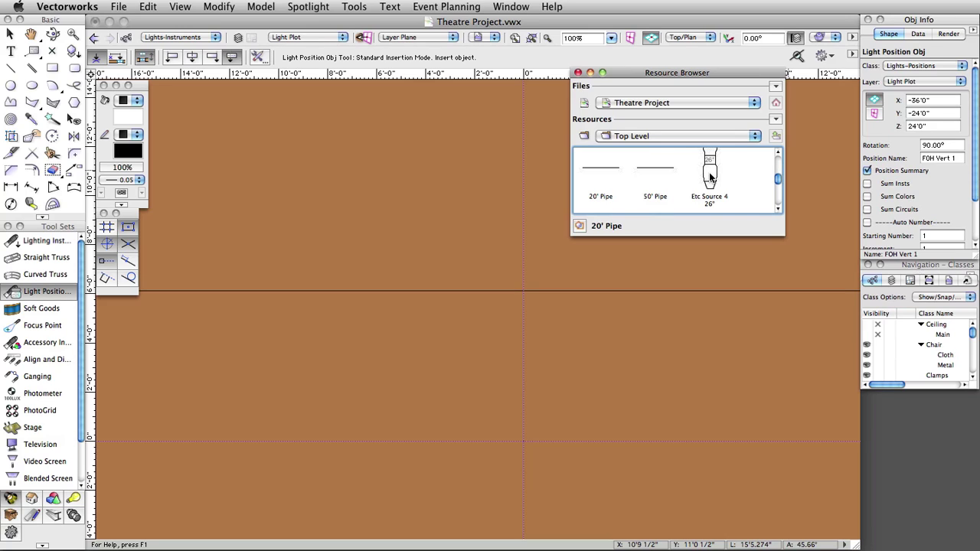
{"action": "left_click", "coordinate": [710, 176]}
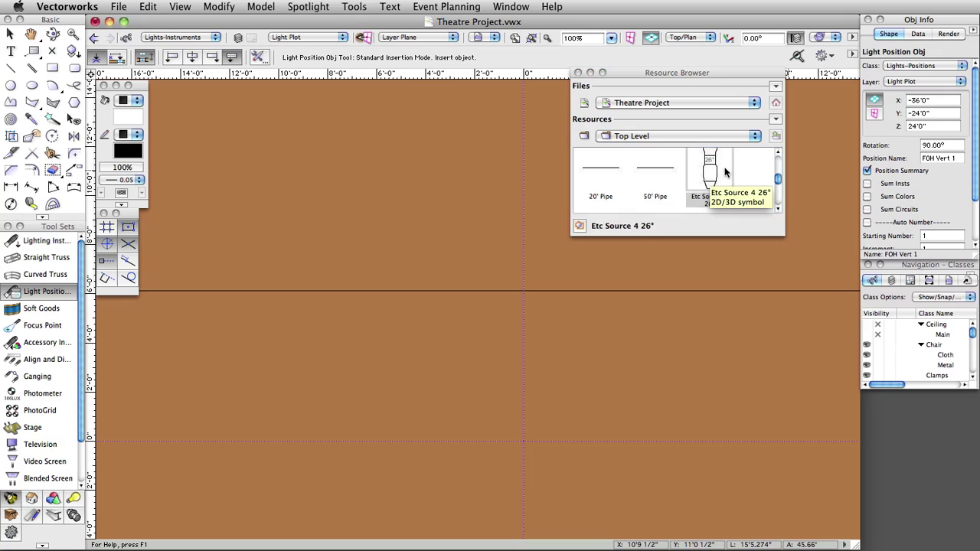
{"action": "double_click", "coordinate": [708, 176]}
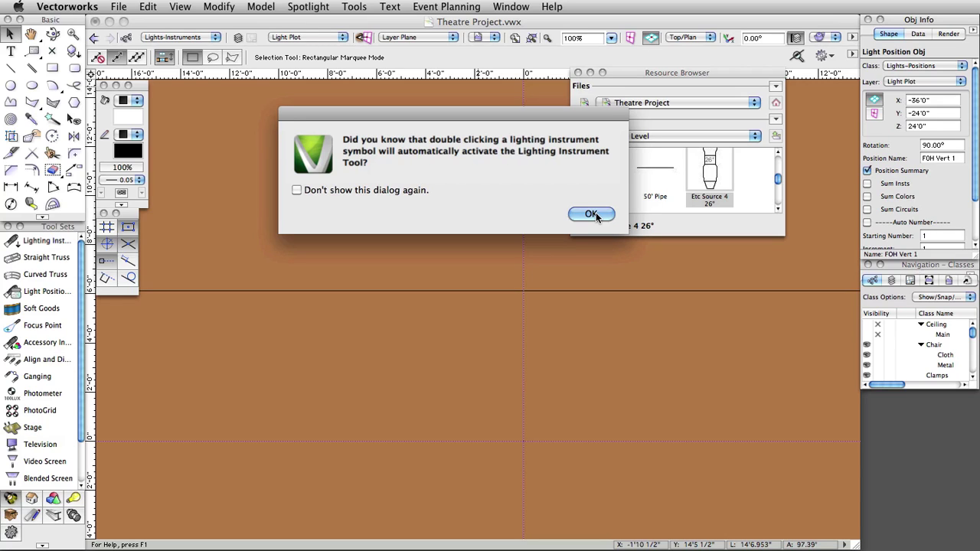
Step: Place an Etc Source 4 26° instrument at the 1st Electric pipe's midpoint with 0° rotation
{"action": "left_click", "coordinate": [596, 212]}
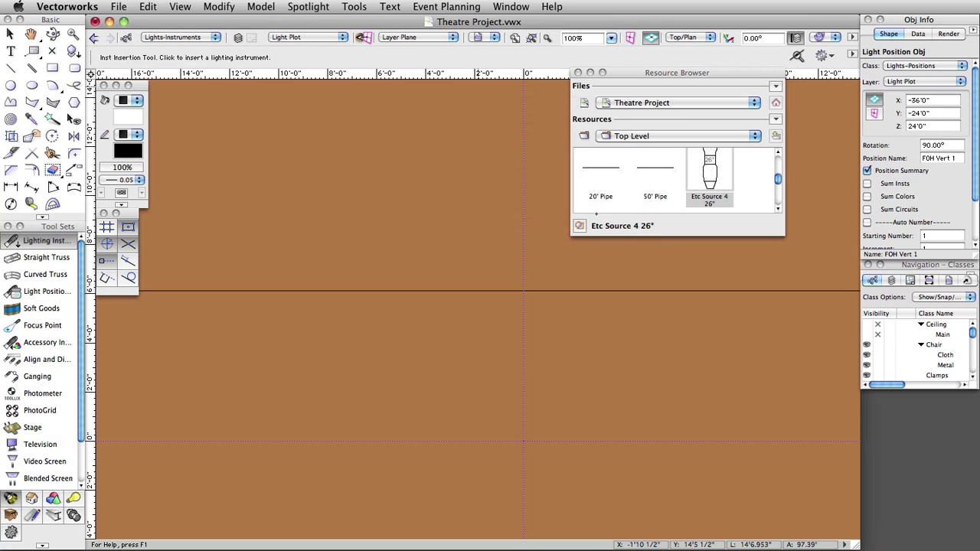
{"action": "scroll", "coordinate": [527, 232], "scroll_direction": "down", "scroll_amount": 2}
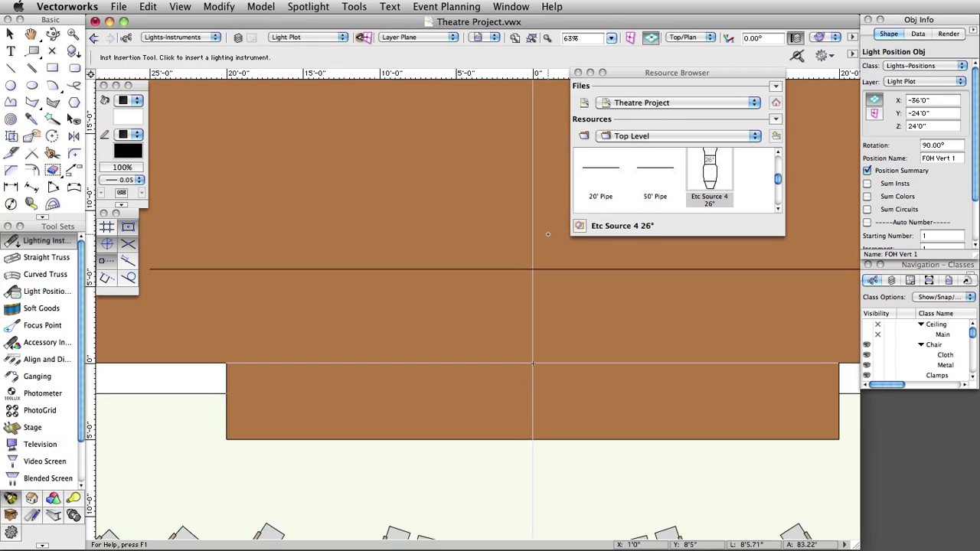
{"action": "left_click_drag", "start_coordinate": [540, 234], "coordinate": [516, 304]}
{"action": "key", "text": "space"}
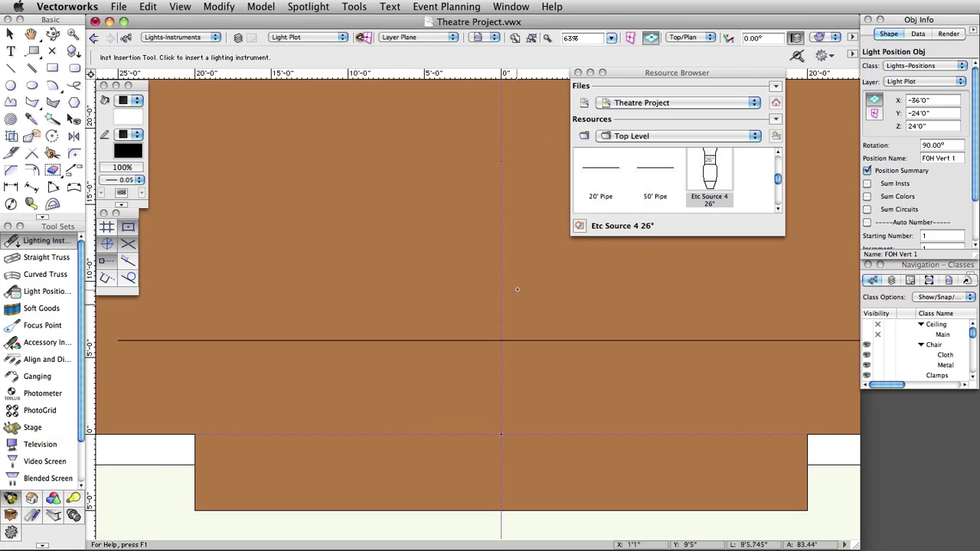
{"action": "left_click", "coordinate": [501, 340]}
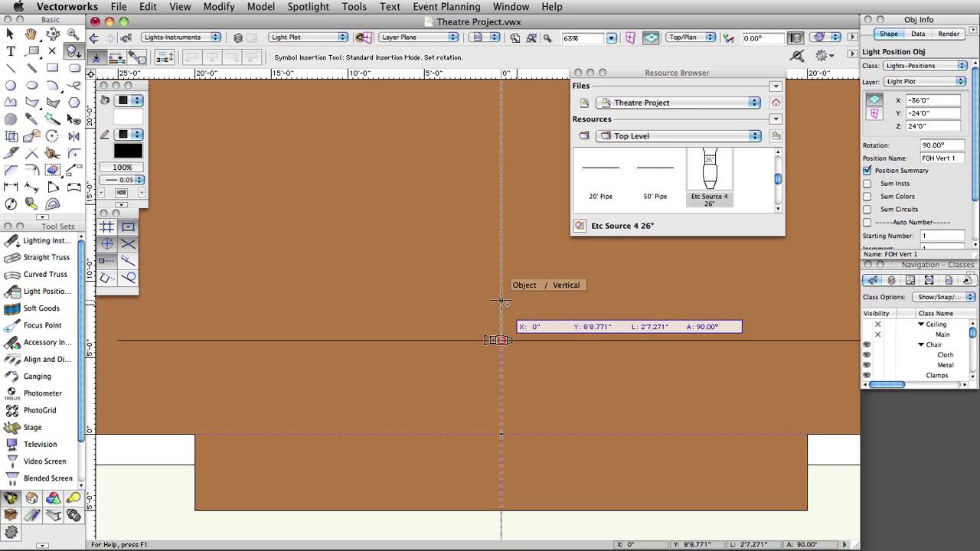
{"action": "left_click", "coordinate": [577, 340]}
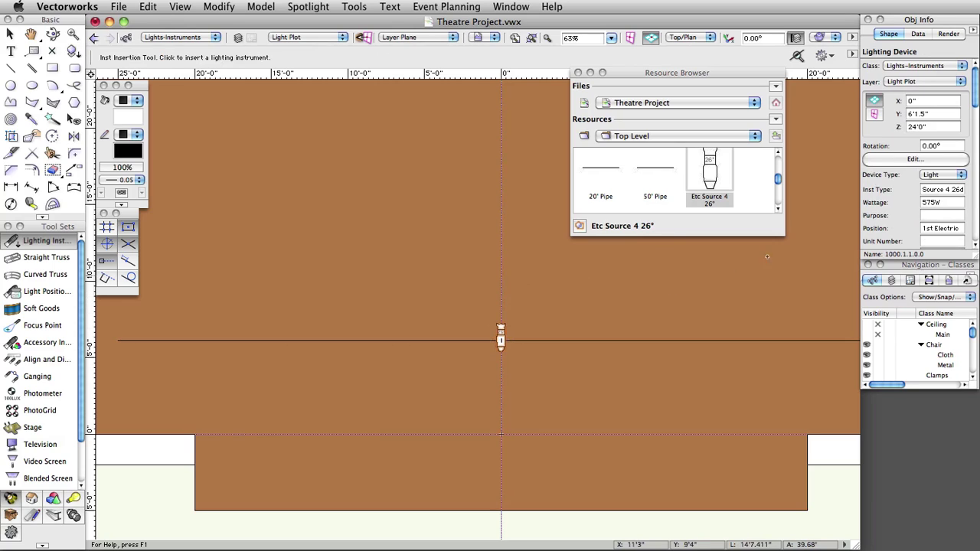
Step: Confirm the instrument is assigned to 1st Electric and collapse the Resource Browser
{"action": "left_click", "coordinate": [947, 228]}
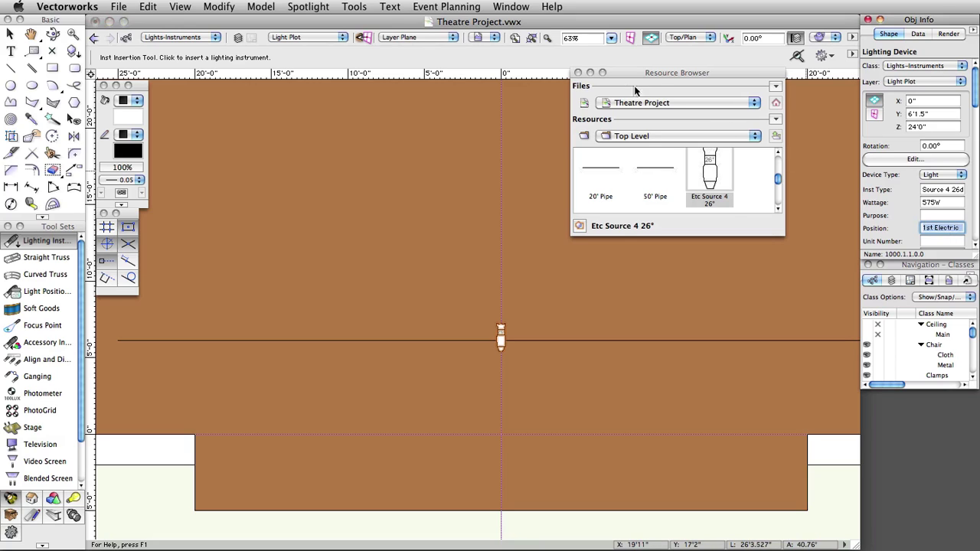
{"action": "left_click", "coordinate": [590, 73]}
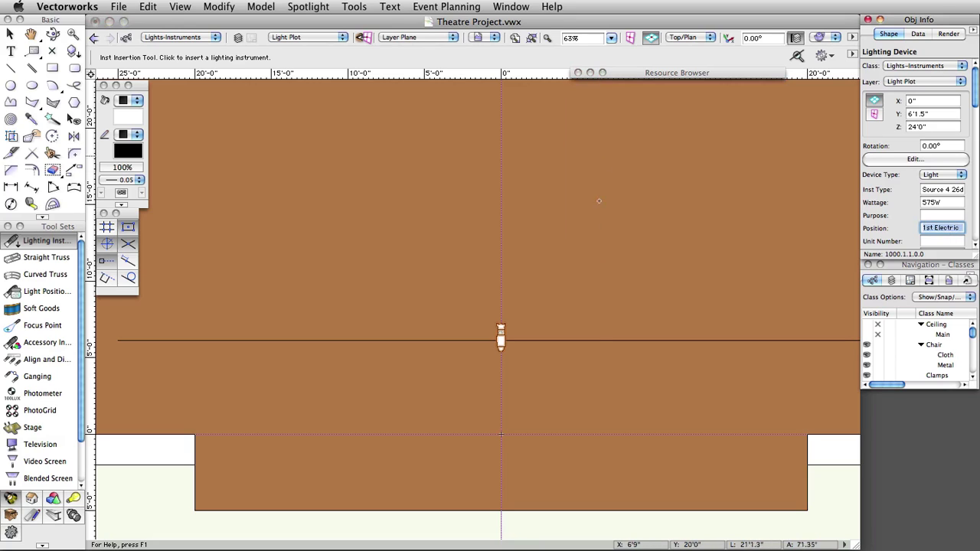
{"action": "scroll", "coordinate": [501, 351], "scroll_direction": "up", "scroll_amount": 2}
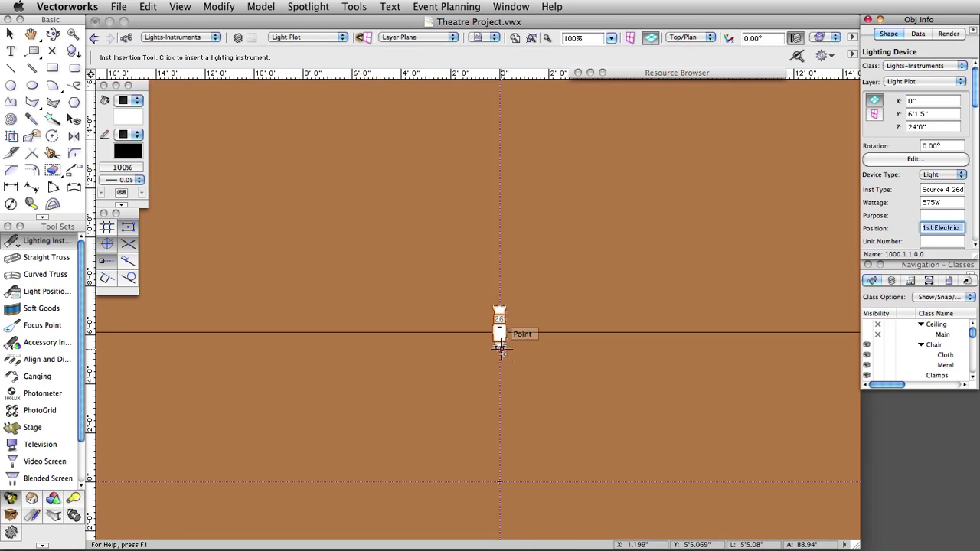
{"action": "scroll", "coordinate": [501, 351], "scroll_direction": "up", "scroll_amount": 2}
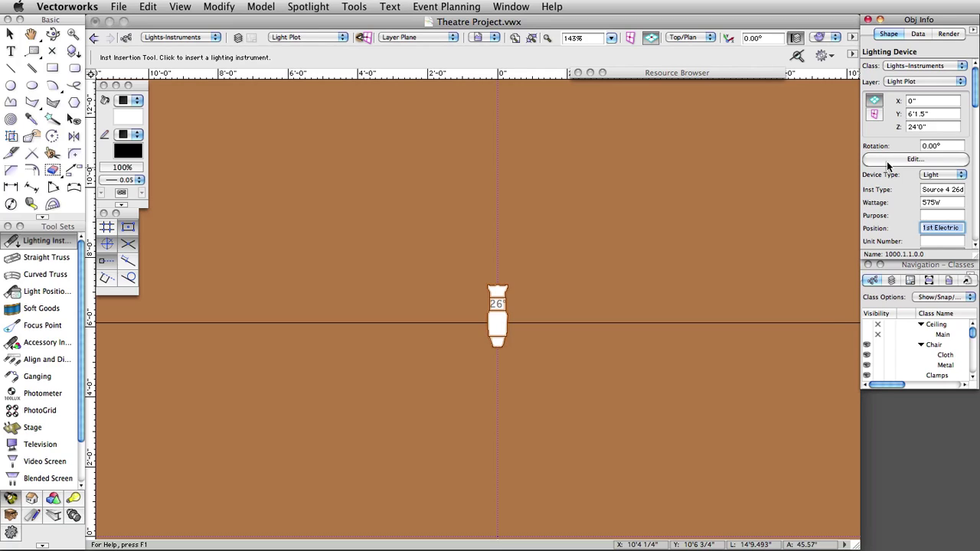
{"action": "scroll", "coordinate": [542, 354], "scroll_direction": "down", "scroll_amount": 3}
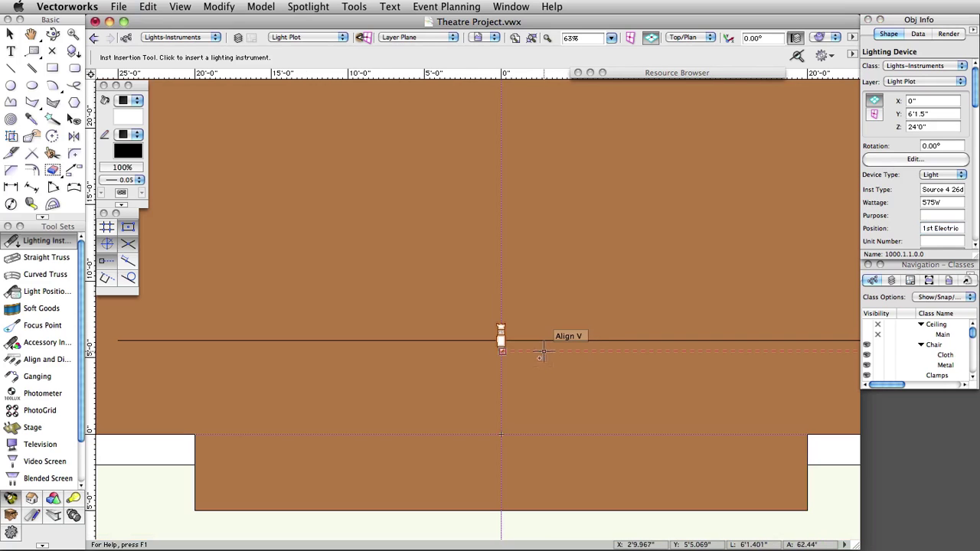
Step: Give the centred Source 4 instrument the Rosco gel colour R-302 in its properties
{"action": "key", "text": "x"}
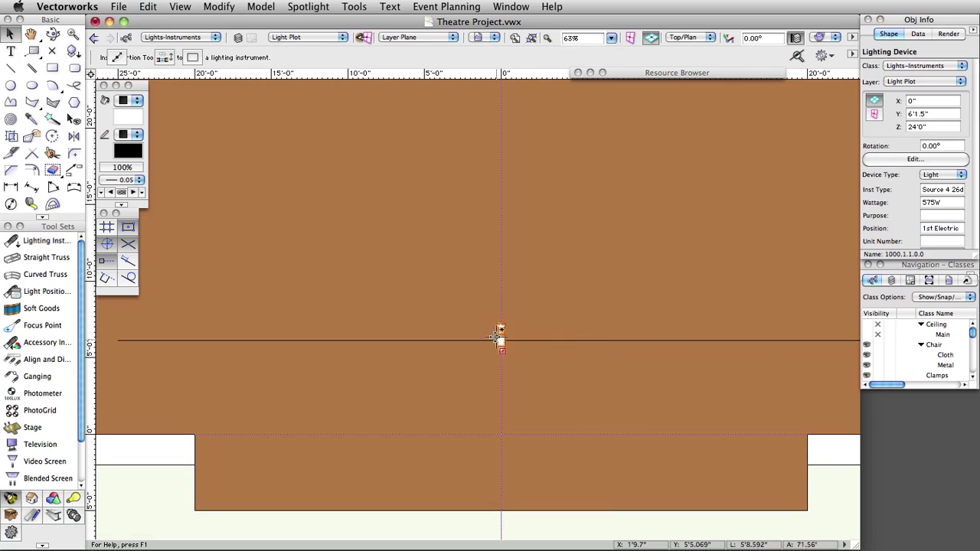
{"action": "double_click", "coordinate": [498, 337]}
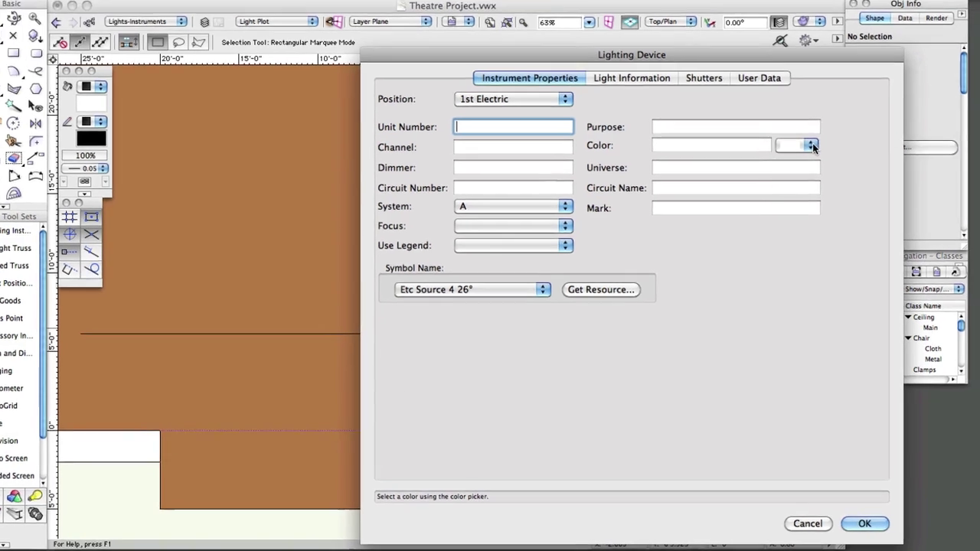
{"action": "left_click", "coordinate": [811, 145]}
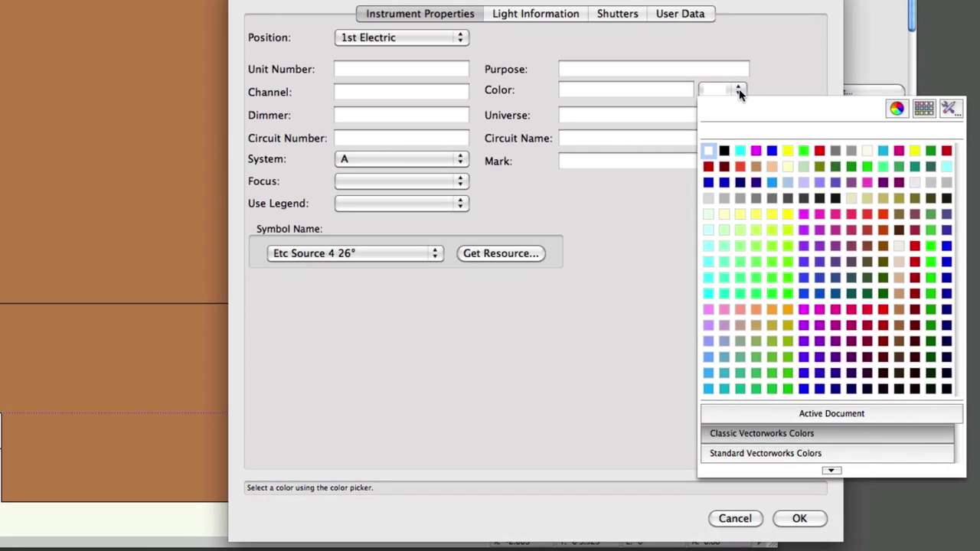
{"action": "left_click", "coordinate": [896, 108]}
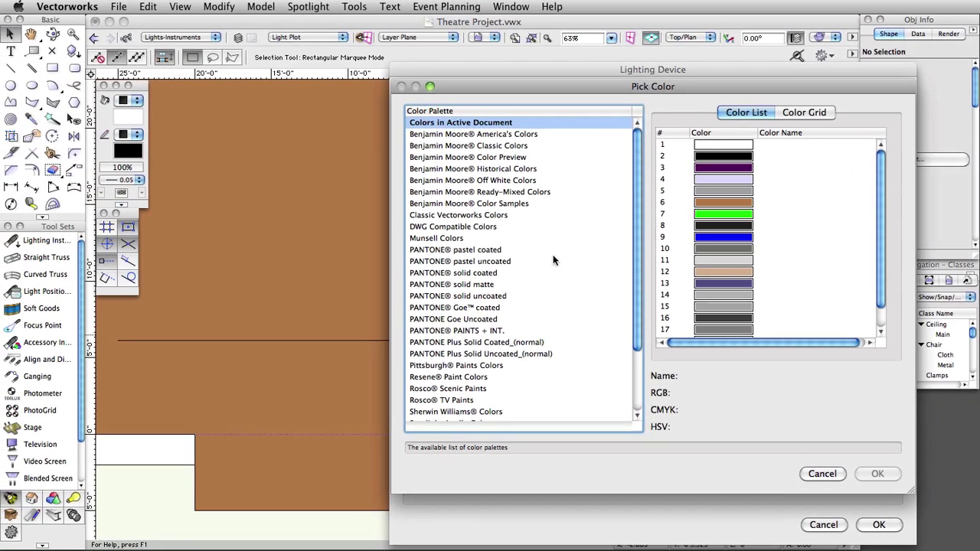
{"action": "scroll", "coordinate": [465, 402], "scroll_direction": "down", "scroll_amount": 3}
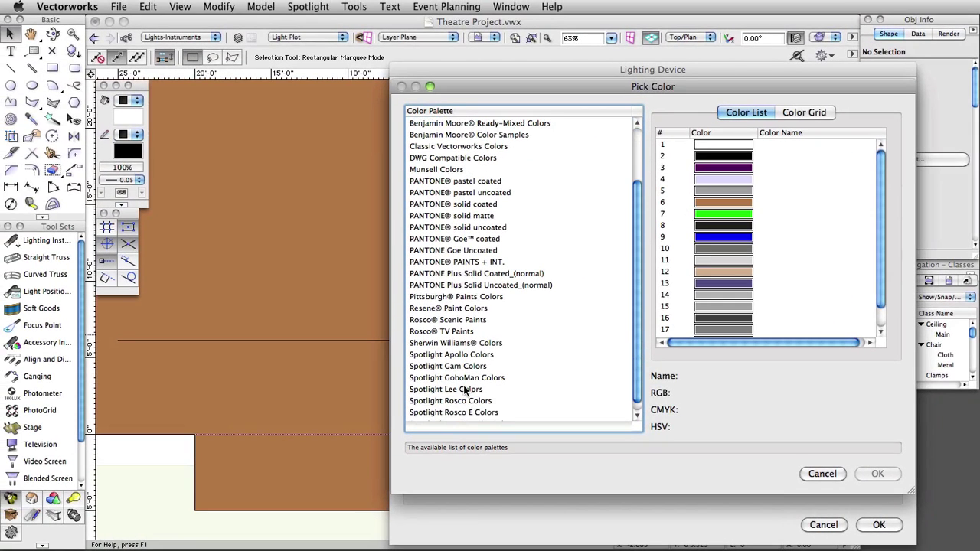
{"action": "left_click", "coordinate": [454, 401]}
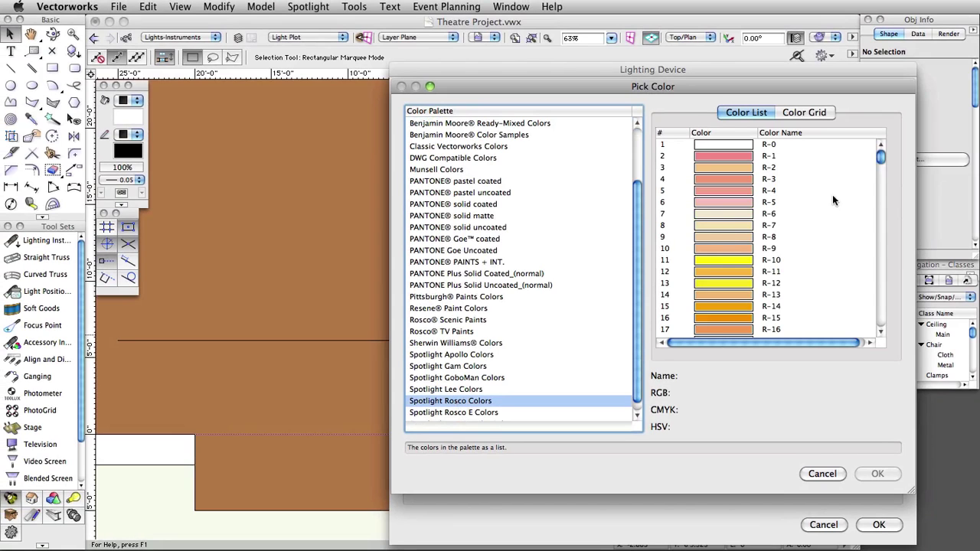
{"action": "left_click_drag", "start_coordinate": [880, 157], "coordinate": [875, 222]}
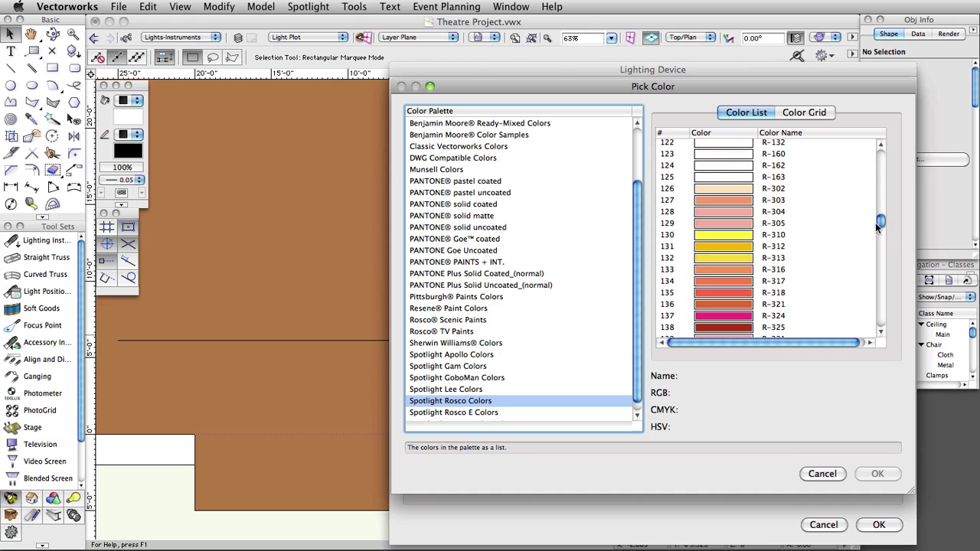
{"action": "left_click", "coordinate": [735, 189]}
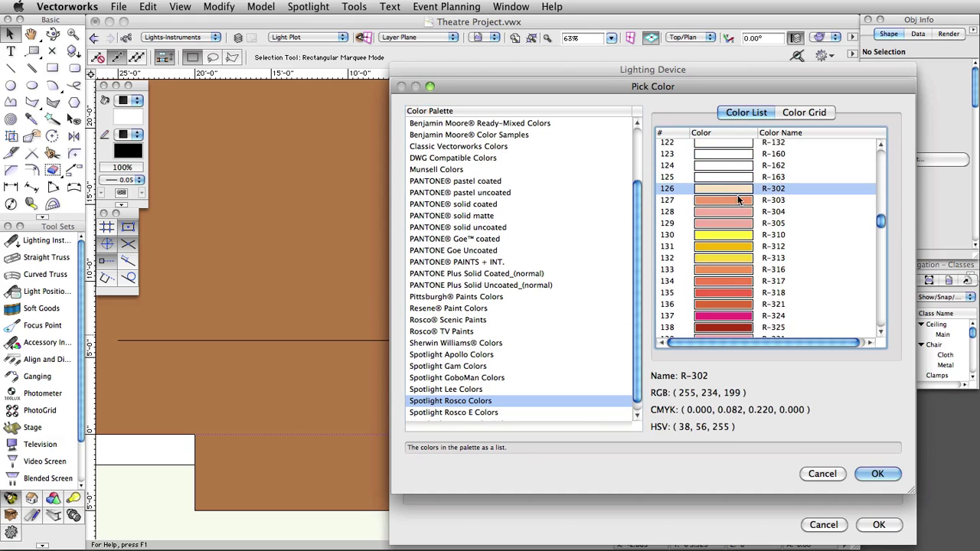
{"action": "left_click", "coordinate": [876, 473]}
{"action": "left_click_drag", "start_coordinate": [741, 159], "coordinate": [661, 157]}
{"action": "type", "text": "R"}
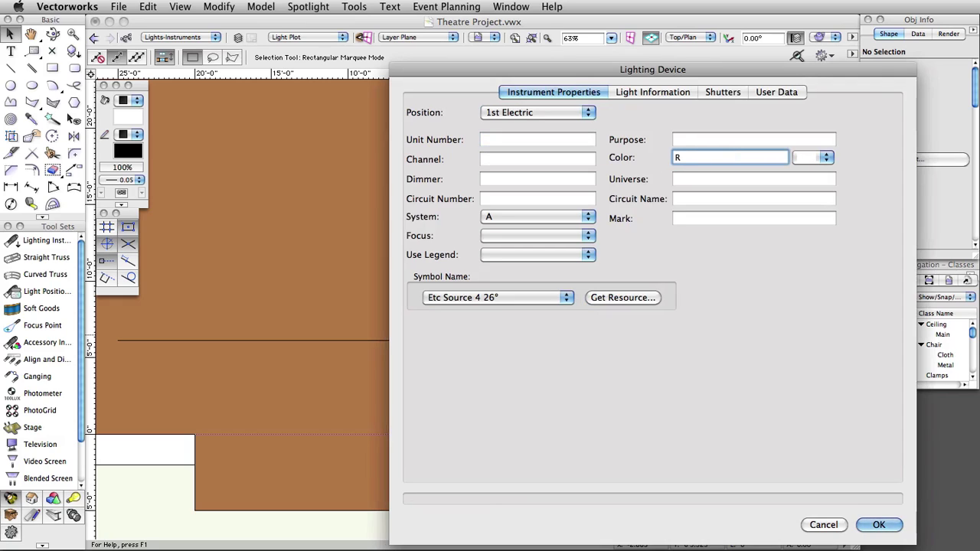
{"action": "type", "text": "-302"}
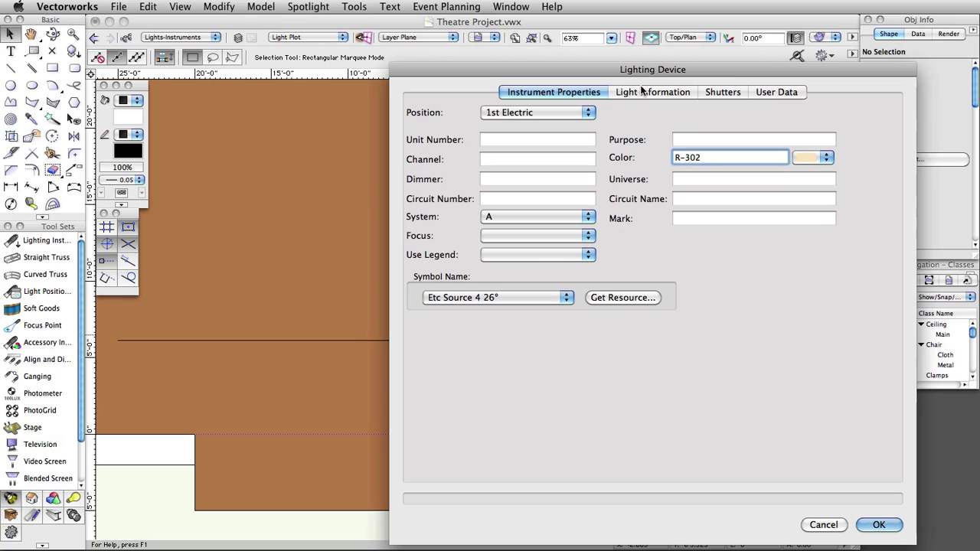
Step: Set the top shutter depth to 25 and close the Lighting Device dialog
{"action": "left_click", "coordinate": [704, 92]}
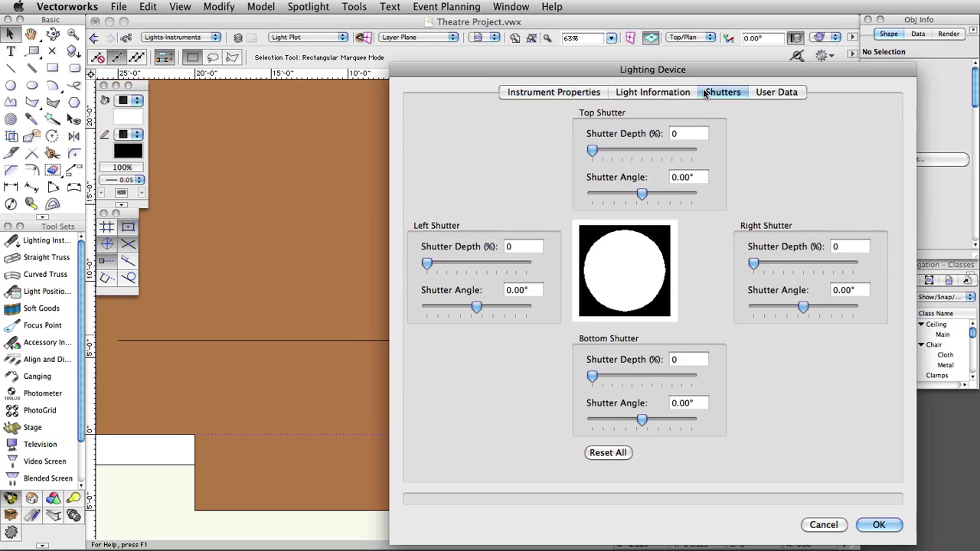
{"action": "left_click", "coordinate": [680, 134]}
{"action": "type", "text": "25"}
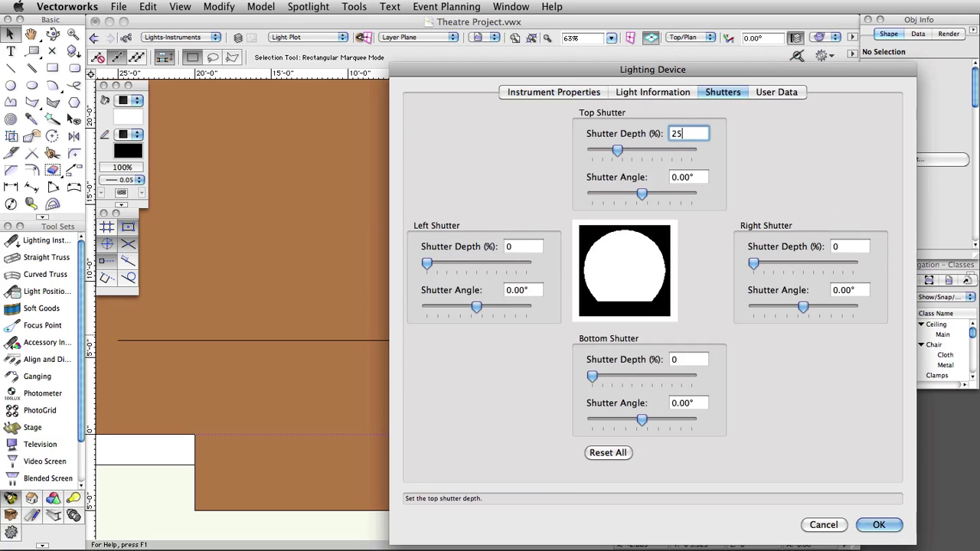
{"action": "left_click", "coordinate": [879, 525]}
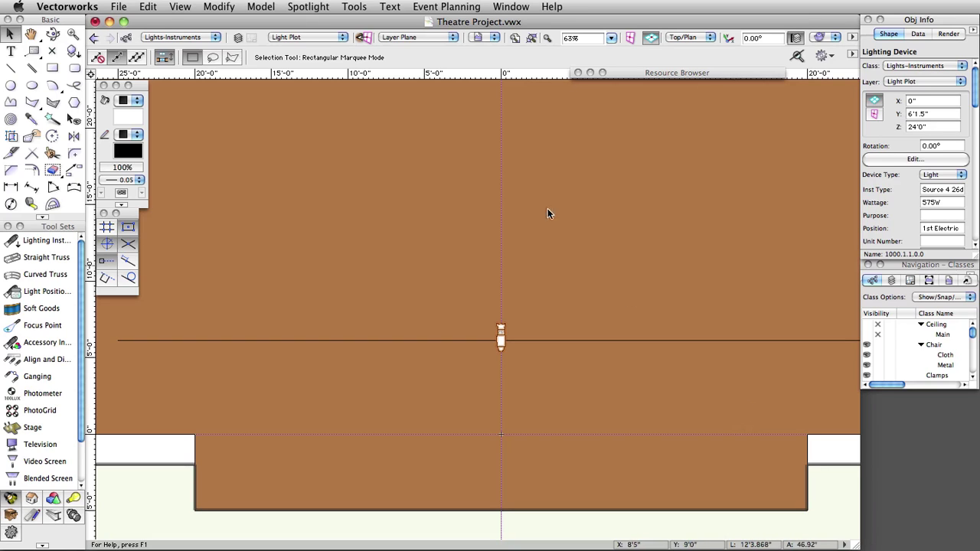
Step: Make the Scenery layer visible through the Organization settings
{"action": "left_click", "coordinate": [354, 7]}
{"action": "left_click", "coordinate": [382, 23]}
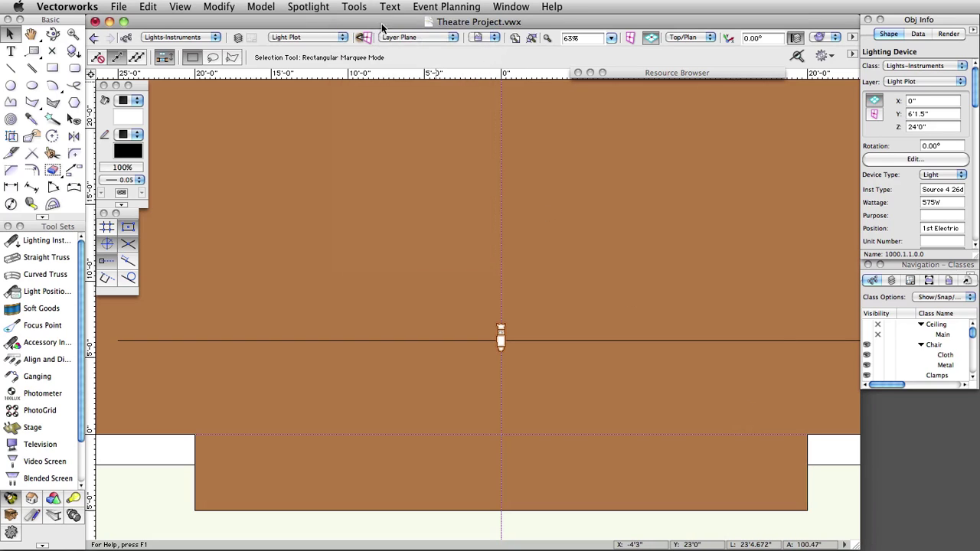
{"action": "left_click", "coordinate": [268, 190]}
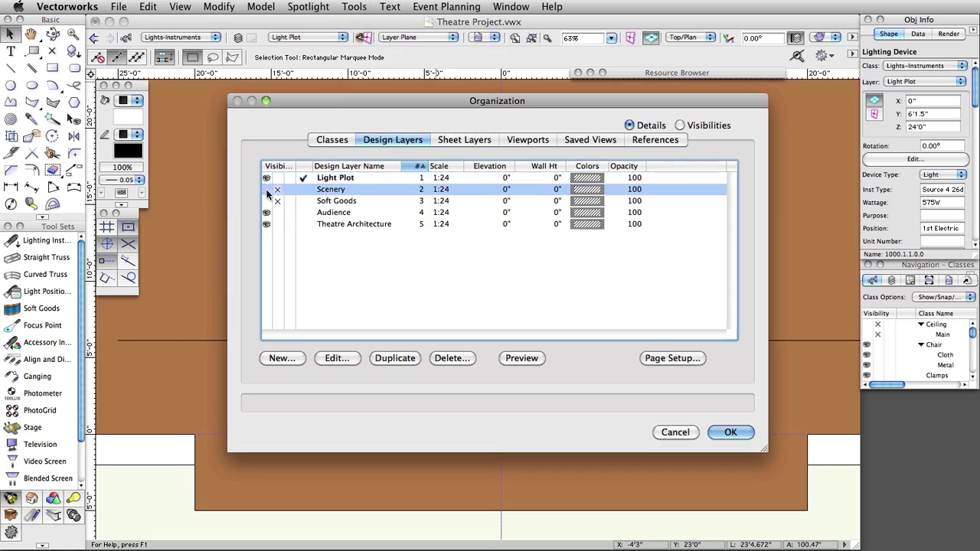
{"action": "left_click", "coordinate": [730, 432]}
Step: Focus the instrument on a new point A at 5'0" height, placed at the arc's centre
{"action": "right_click", "coordinate": [501, 335]}
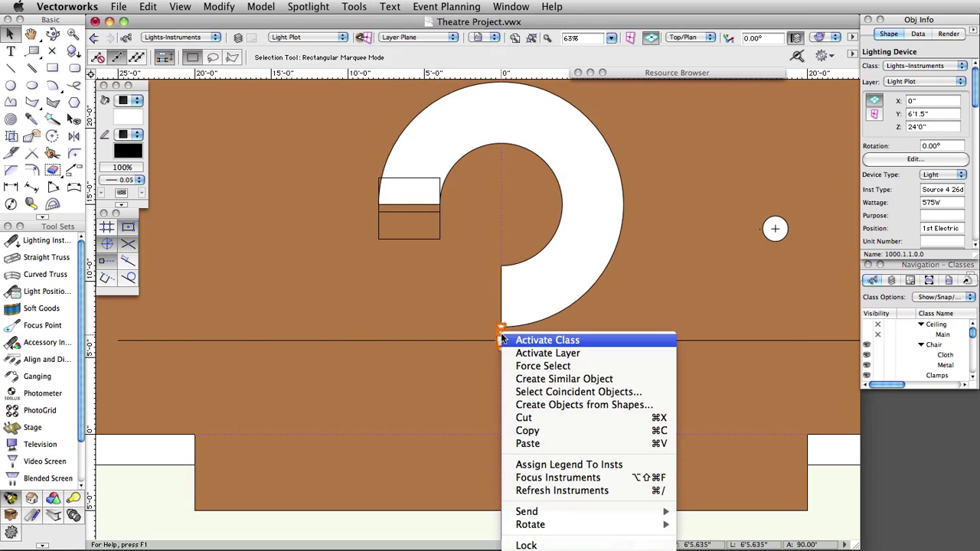
{"action": "mouse_move", "coordinate": [588, 511]}
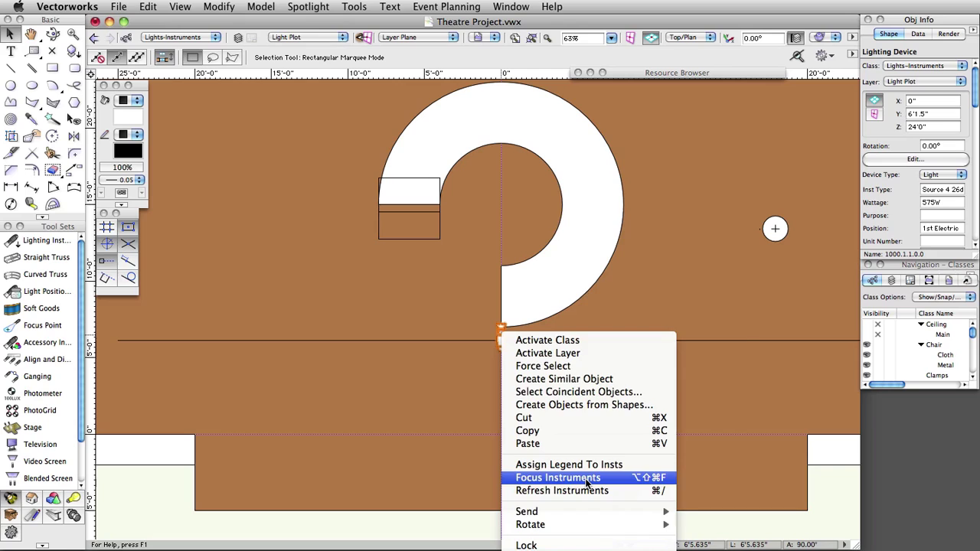
{"action": "left_click", "coordinate": [586, 480]}
{"action": "left_click", "coordinate": [628, 205]}
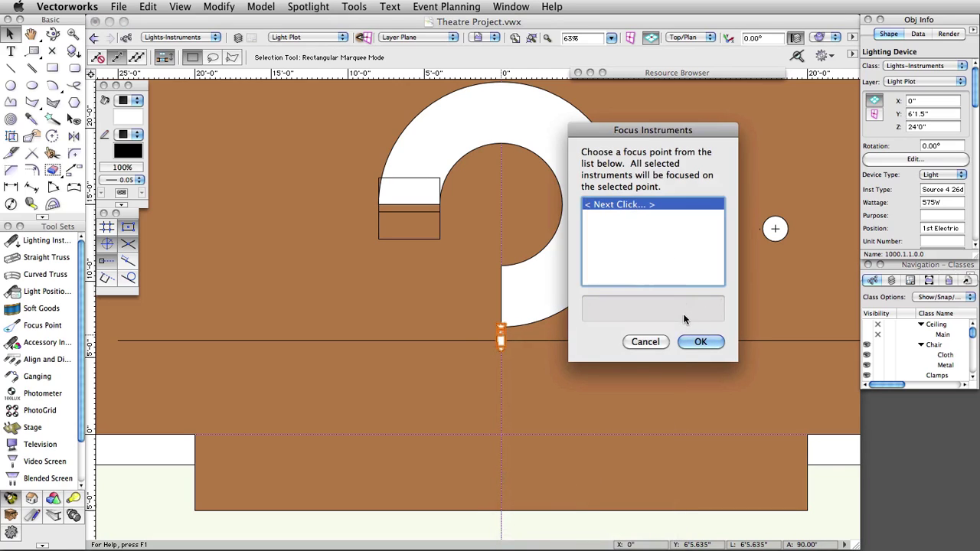
{"action": "left_click", "coordinate": [700, 342]}
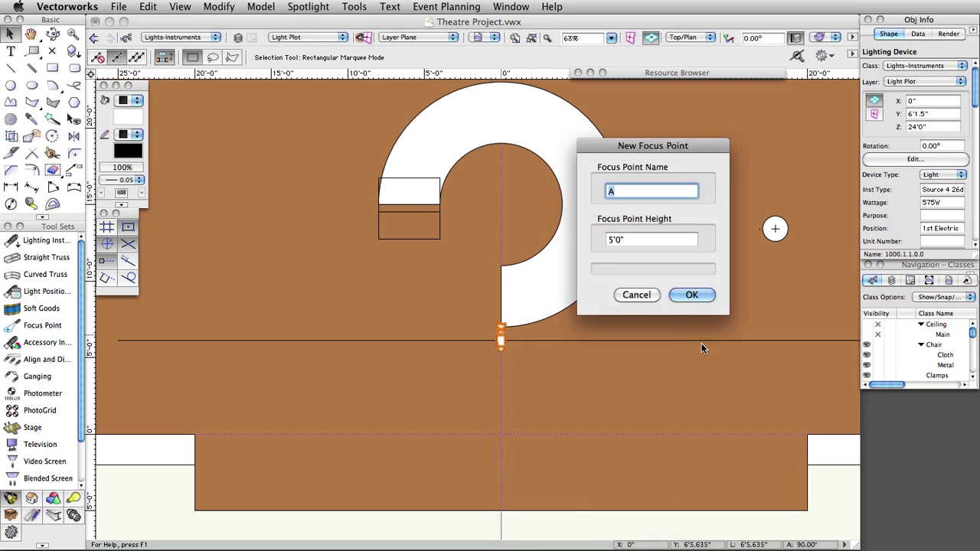
{"action": "left_click", "coordinate": [692, 294]}
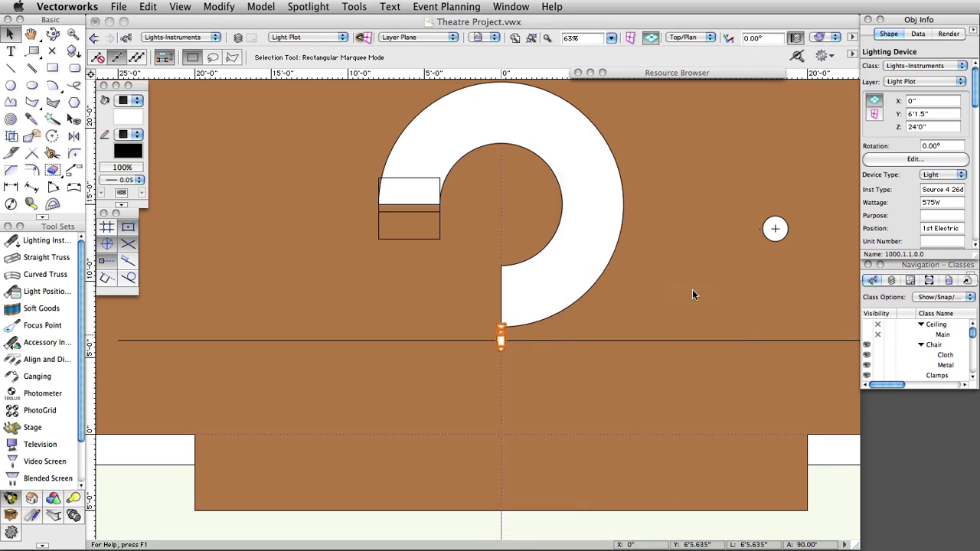
{"action": "left_click", "coordinate": [500, 204]}
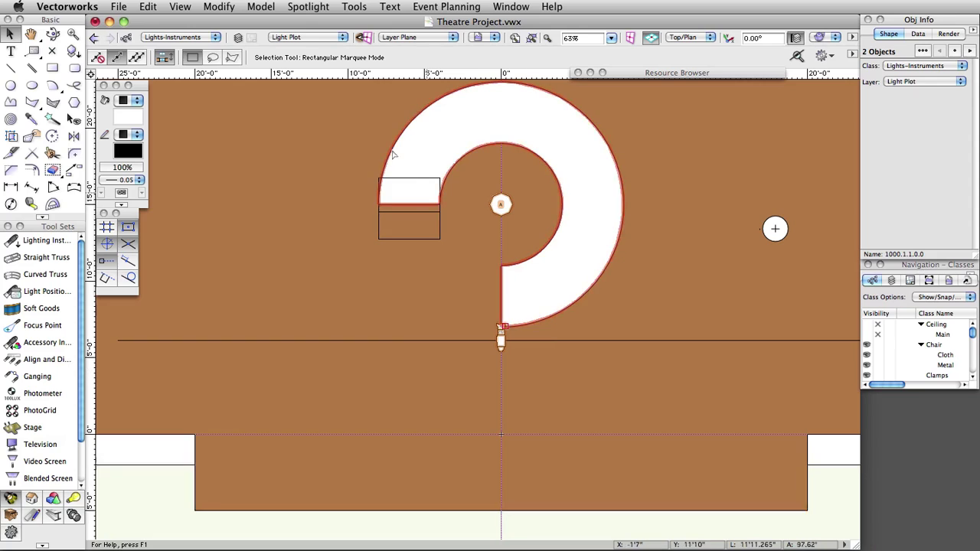
Step: Add a new label legend named LL-1 with the Position, Color and Focus fields
{"action": "left_click", "coordinate": [308, 7]}
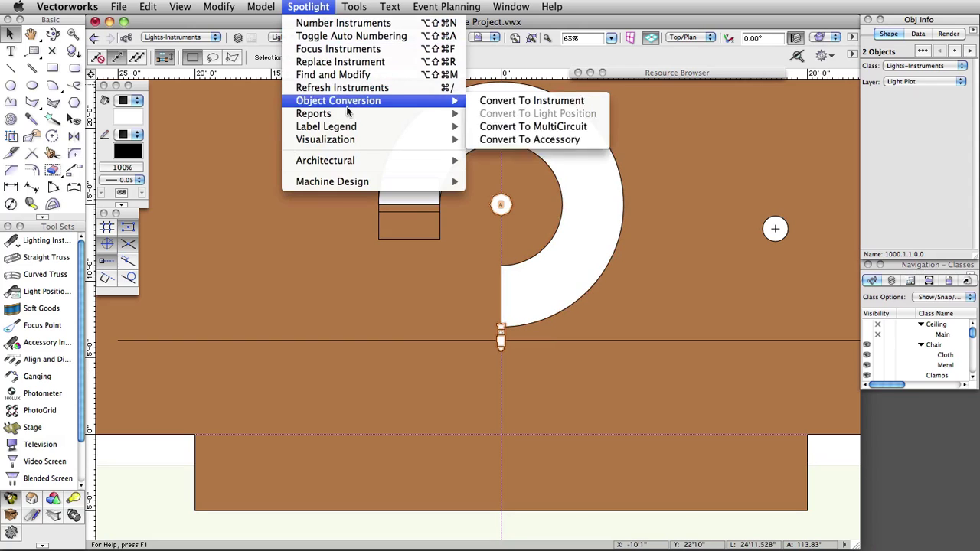
{"action": "mouse_move", "coordinate": [361, 126]}
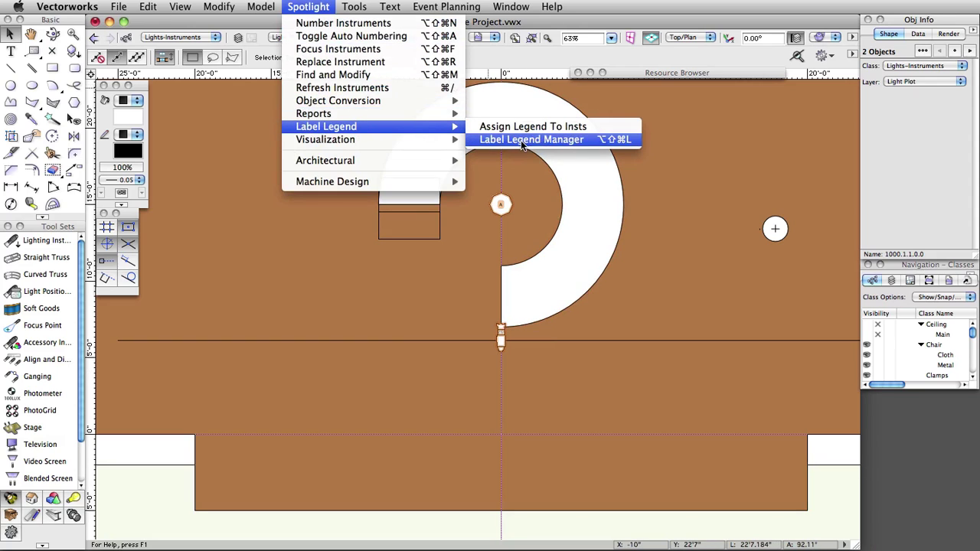
{"action": "left_click", "coordinate": [521, 140]}
{"action": "left_click", "coordinate": [704, 169]}
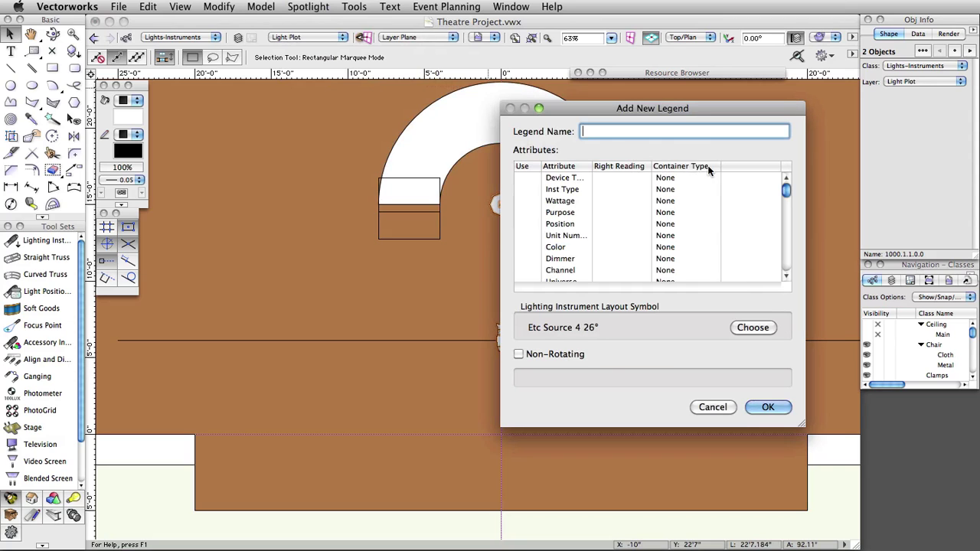
{"action": "type", "text": "LL-1"}
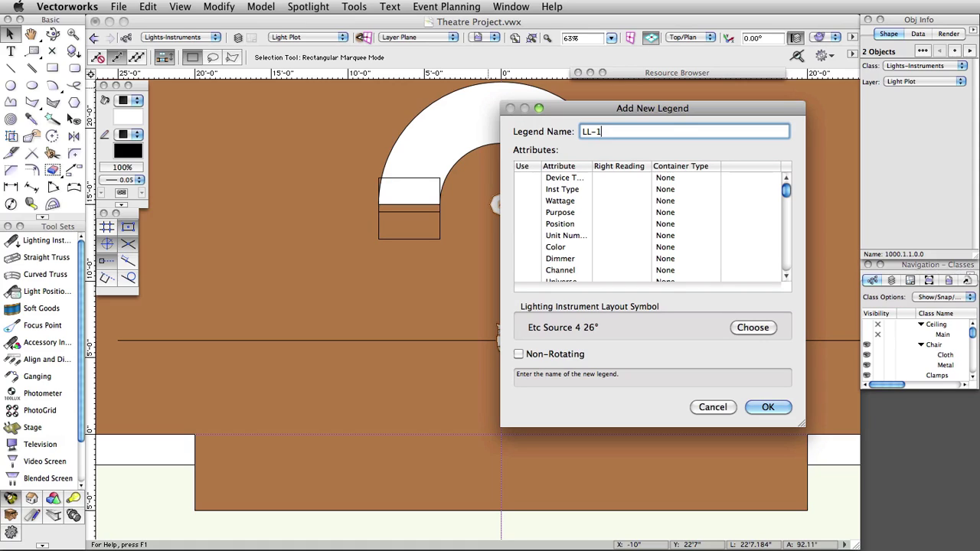
{"action": "left_click", "coordinate": [526, 223]}
{"action": "left_click", "coordinate": [530, 247]}
{"action": "scroll", "coordinate": [531, 249], "scroll_direction": "down", "scroll_amount": 10}
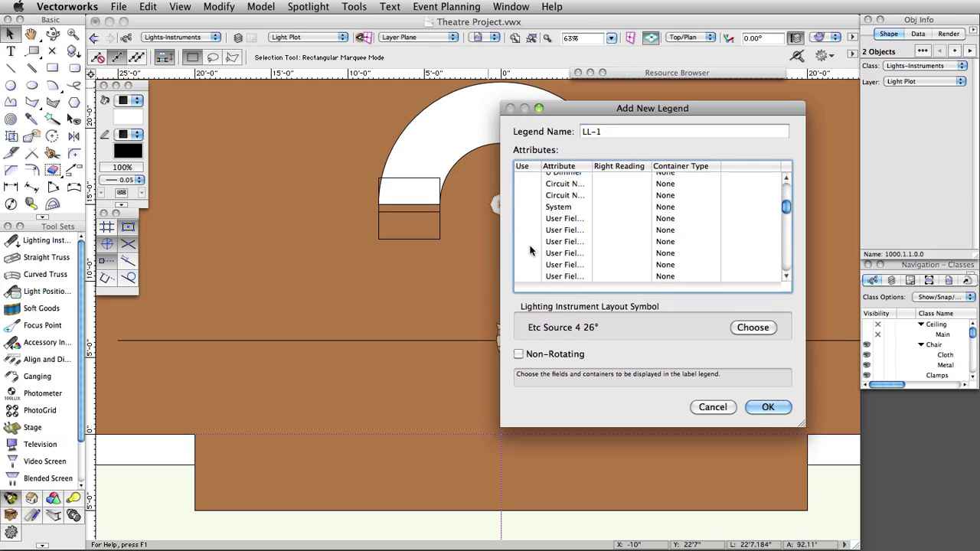
{"action": "scroll", "coordinate": [529, 251], "scroll_direction": "down", "scroll_amount": 8}
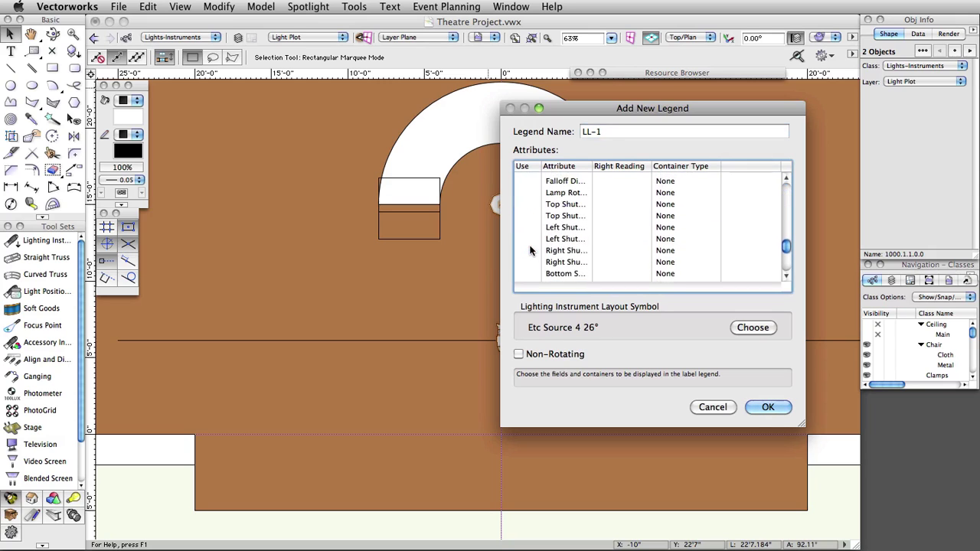
{"action": "scroll", "coordinate": [529, 250], "scroll_direction": "down", "scroll_amount": 1}
{"action": "left_click", "coordinate": [527, 252]}
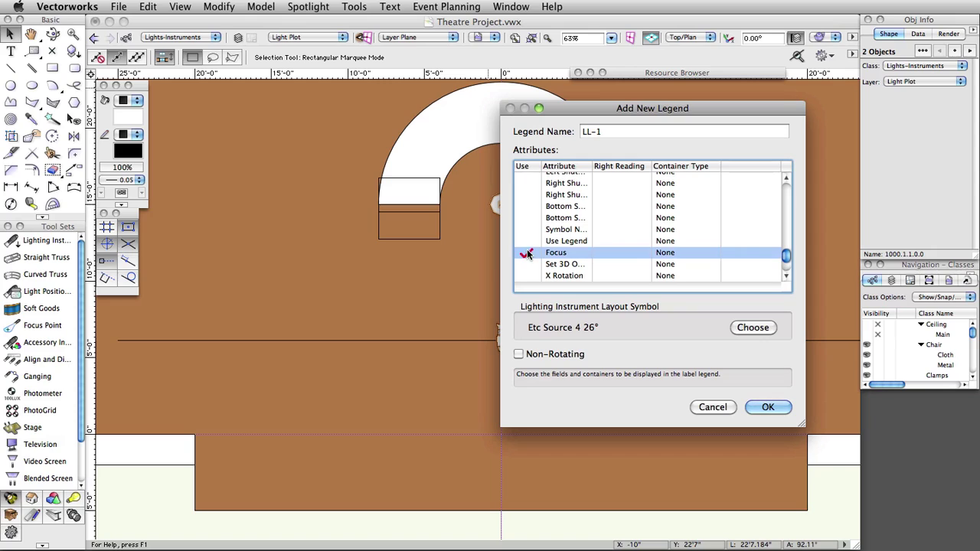
Step: Base LL-1 on the Etc Source 4 26° symbol, create it, and select it in the manager
{"action": "left_click", "coordinate": [739, 328]}
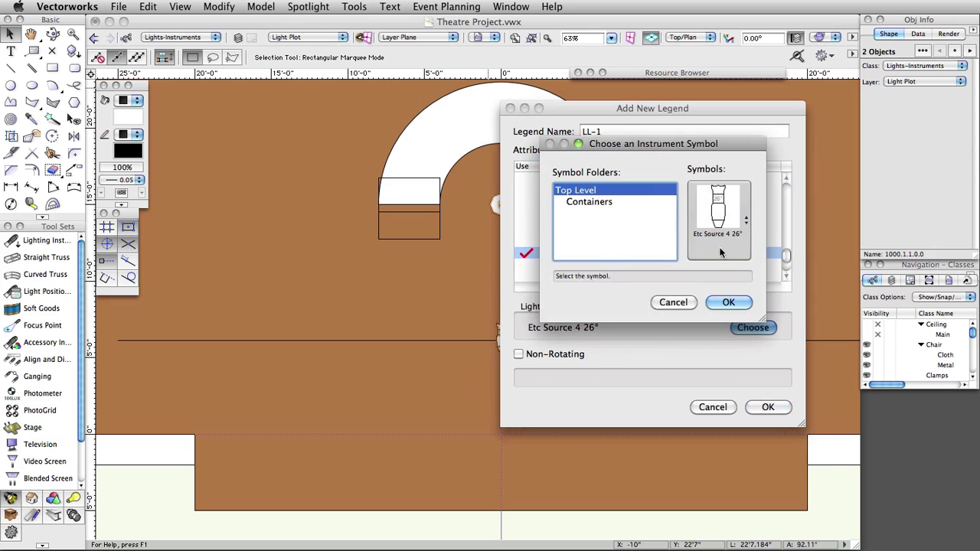
{"action": "left_click", "coordinate": [720, 221]}
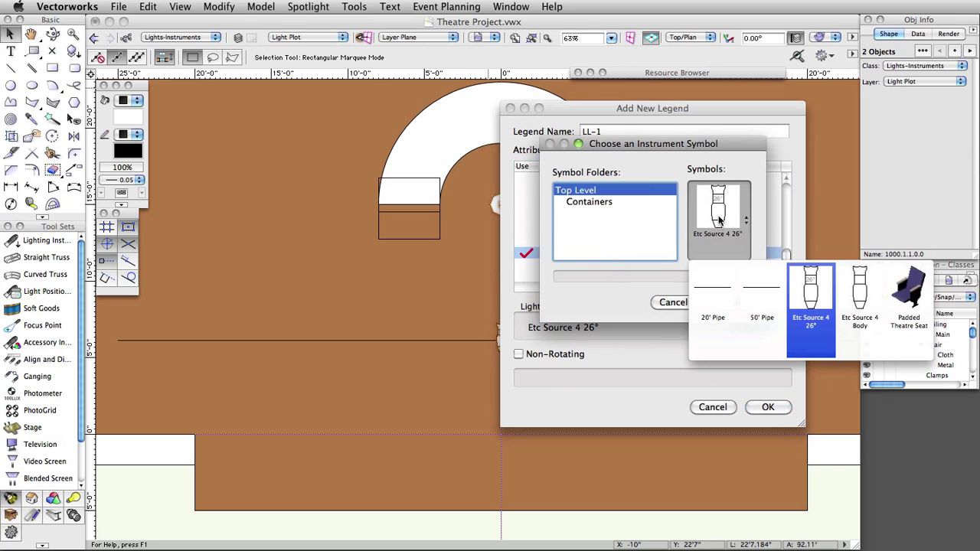
{"action": "left_click", "coordinate": [807, 294]}
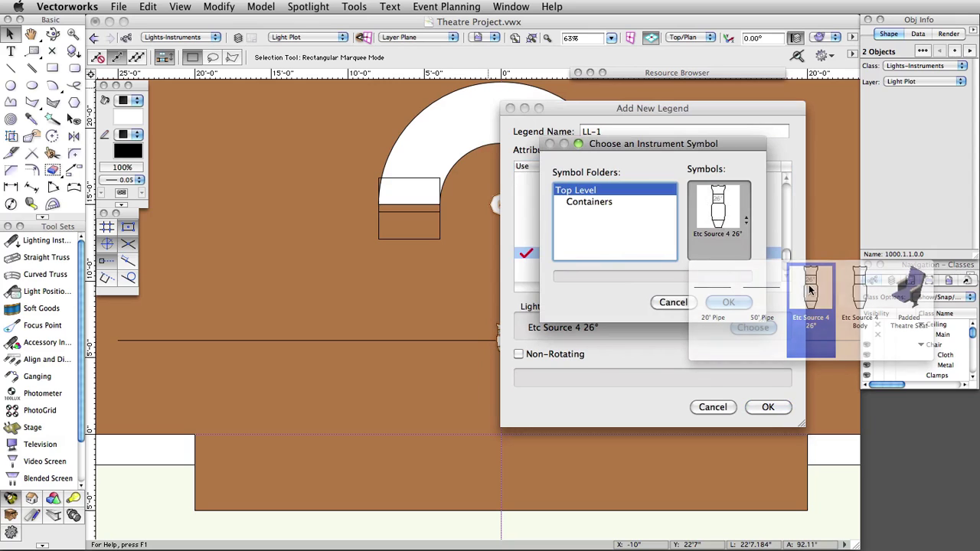
{"action": "left_click", "coordinate": [729, 303]}
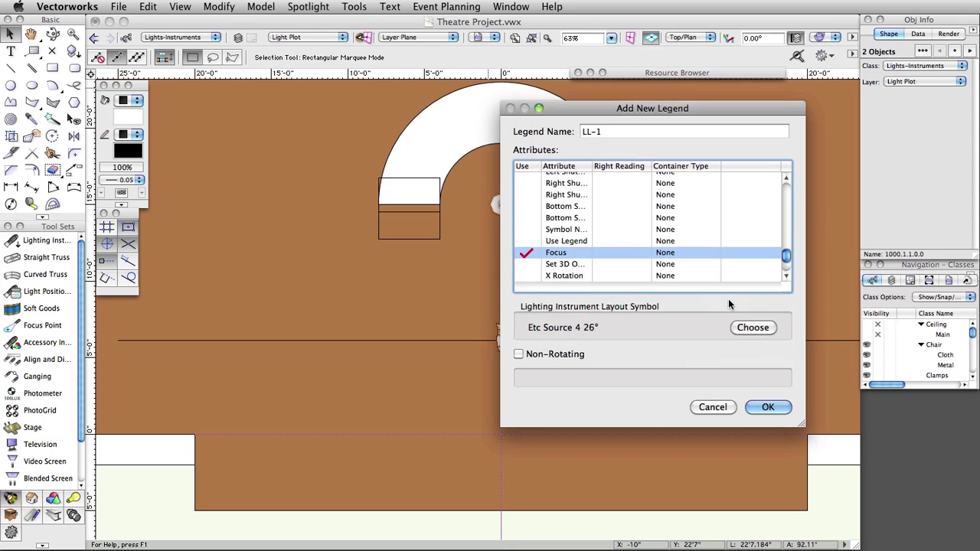
{"action": "left_click", "coordinate": [767, 406]}
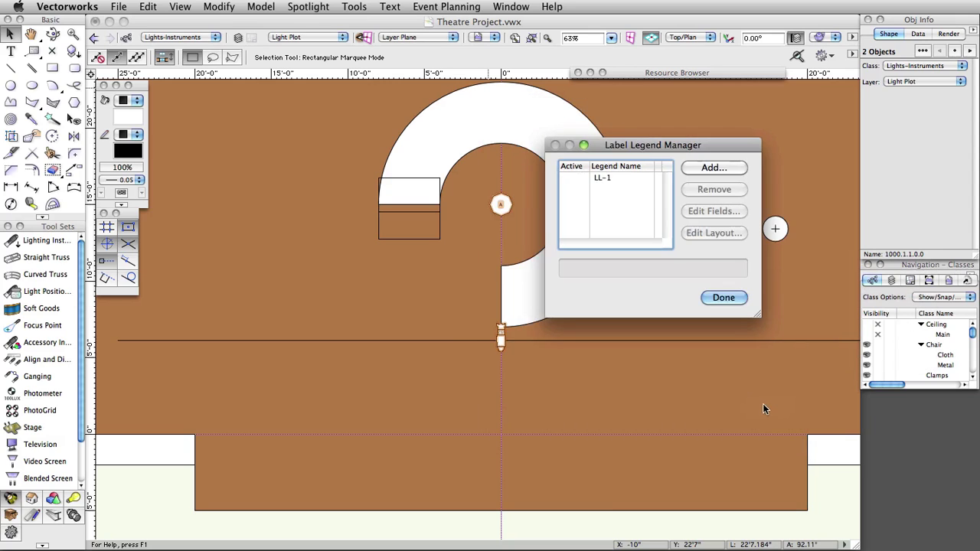
{"action": "left_click", "coordinate": [574, 179]}
Step: In LL-1's layout, put Position above the instrument, Color below, and Focus at its centre
{"action": "left_click", "coordinate": [716, 232]}
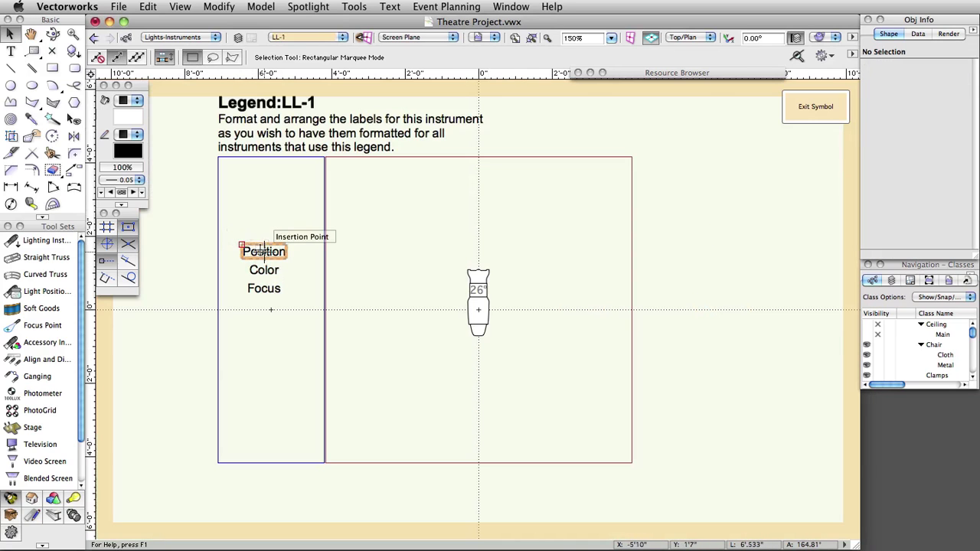
{"action": "left_click_drag", "start_coordinate": [263, 251], "coordinate": [478, 253]}
{"action": "left_click_drag", "start_coordinate": [264, 269], "coordinate": [478, 352]}
{"action": "left_click_drag", "start_coordinate": [264, 289], "coordinate": [478, 310]}
Step: Exit the legend layout, assign legend LL-1 to the centred Source 4, then deselect it
{"action": "left_click", "coordinate": [814, 111]}
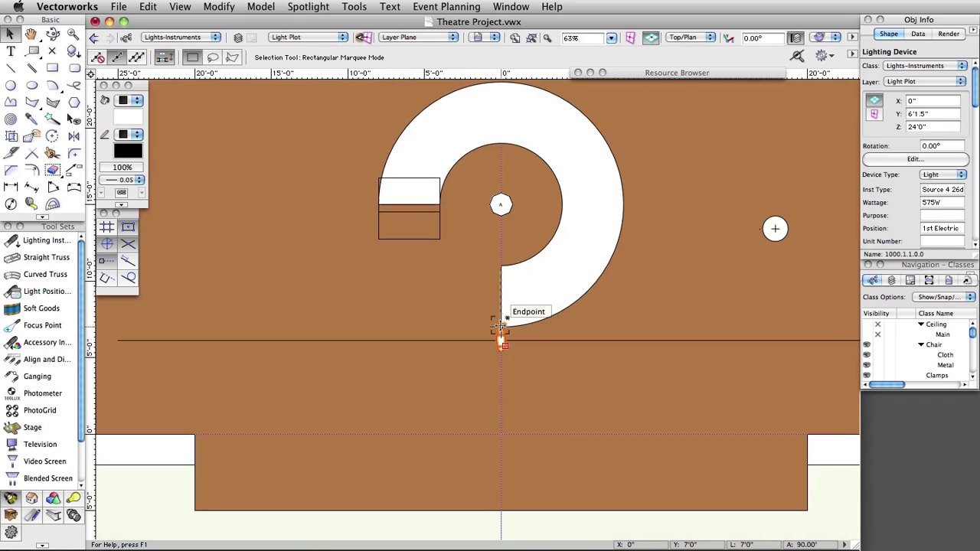
{"action": "scroll", "coordinate": [499, 329], "scroll_direction": "up", "scroll_amount": 3}
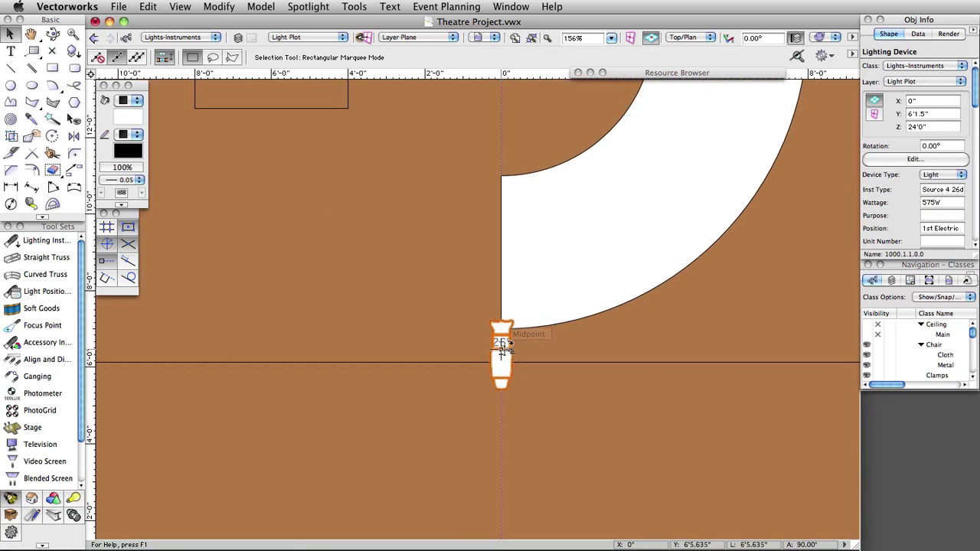
{"action": "double_click", "coordinate": [502, 337]}
{"action": "left_click", "coordinate": [527, 254]}
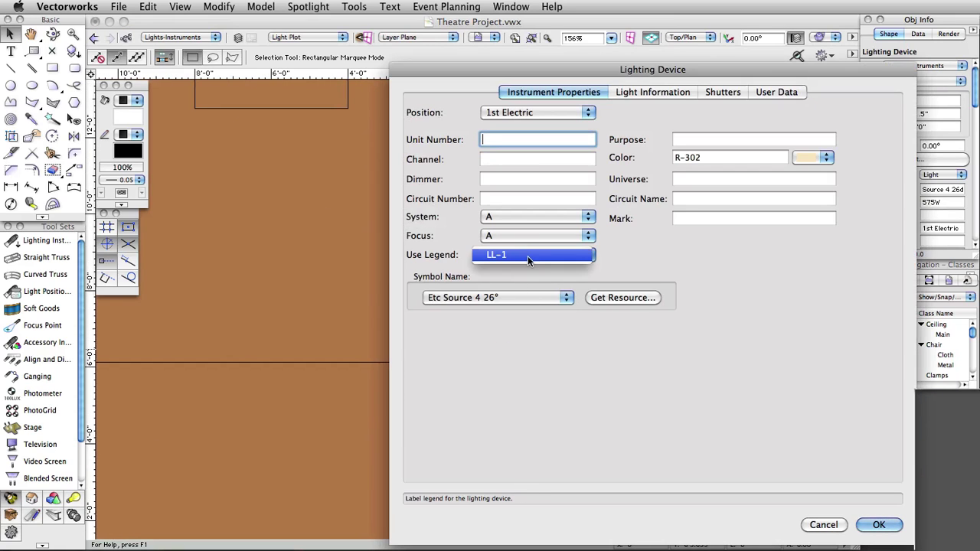
{"action": "left_click", "coordinate": [524, 257]}
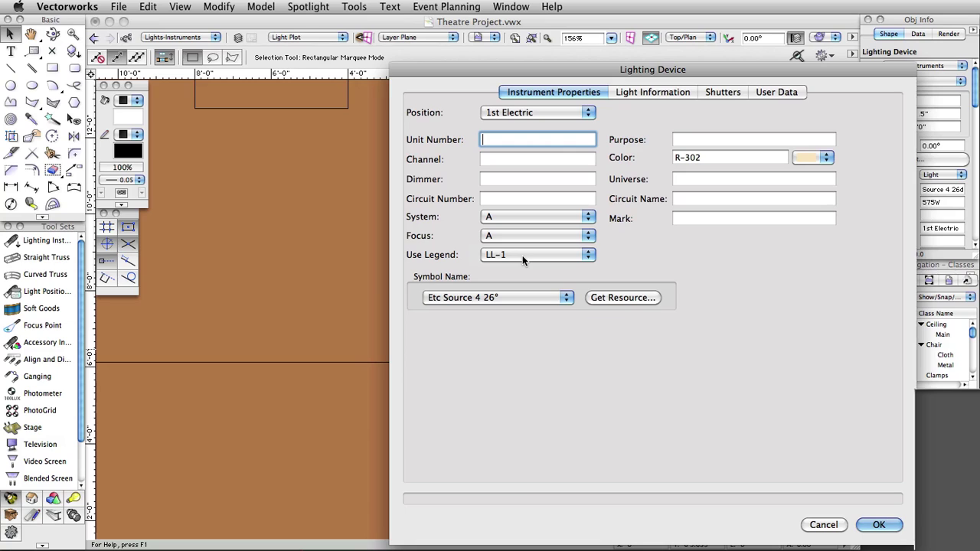
{"action": "left_click", "coordinate": [878, 524]}
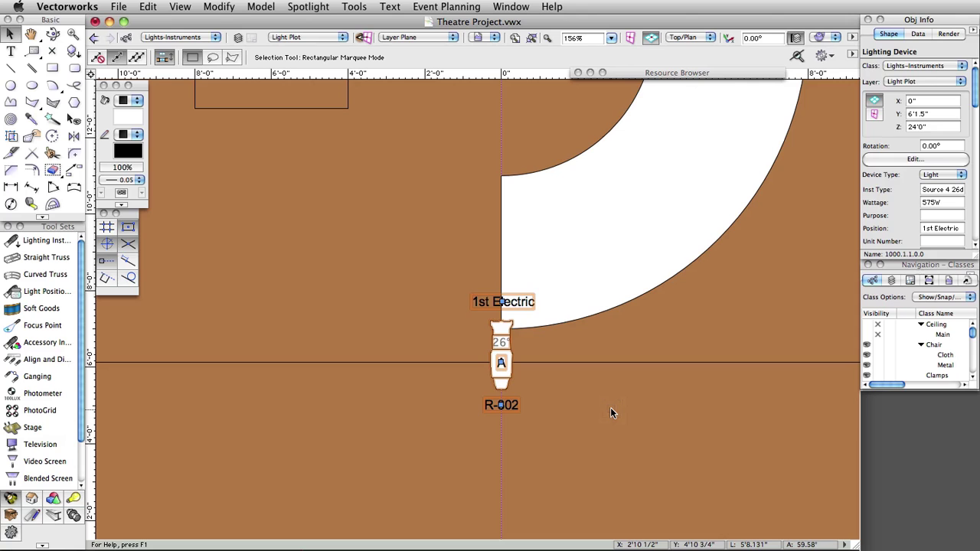
{"action": "left_click", "coordinate": [611, 413]}
{"action": "scroll", "coordinate": [496, 333], "scroll_direction": "down", "scroll_amount": 4}
Step: Select the labelled Source 4 and duplicate it repeatedly with Cmd+D, stepping copies up-right
{"action": "scroll", "coordinate": [496, 333], "scroll_direction": "down", "scroll_amount": 3}
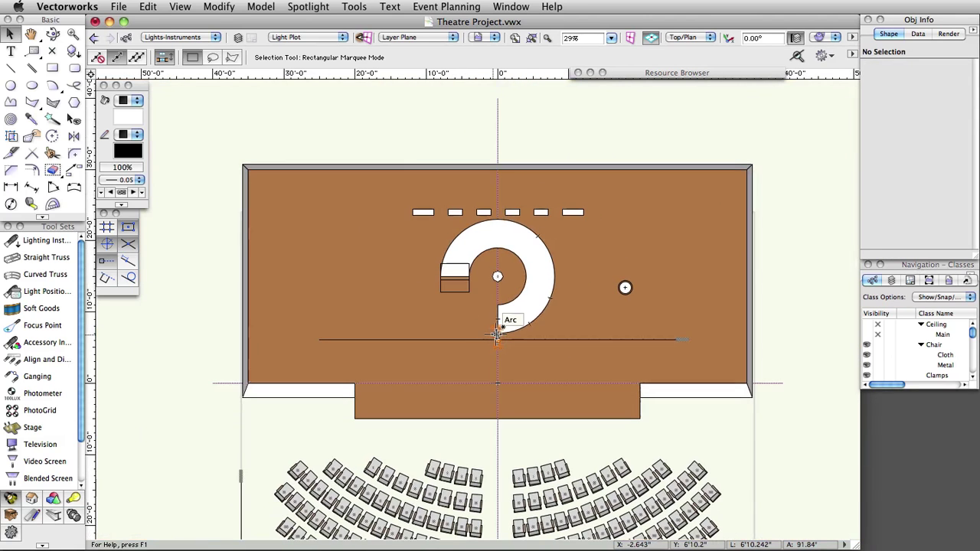
{"action": "left_click", "coordinate": [496, 335]}
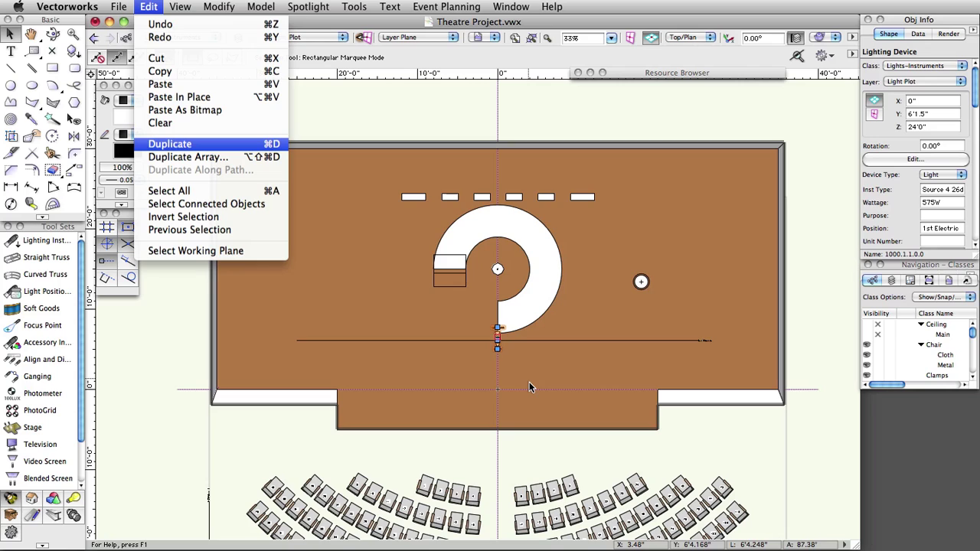
{"action": "key", "text": "super+d"}
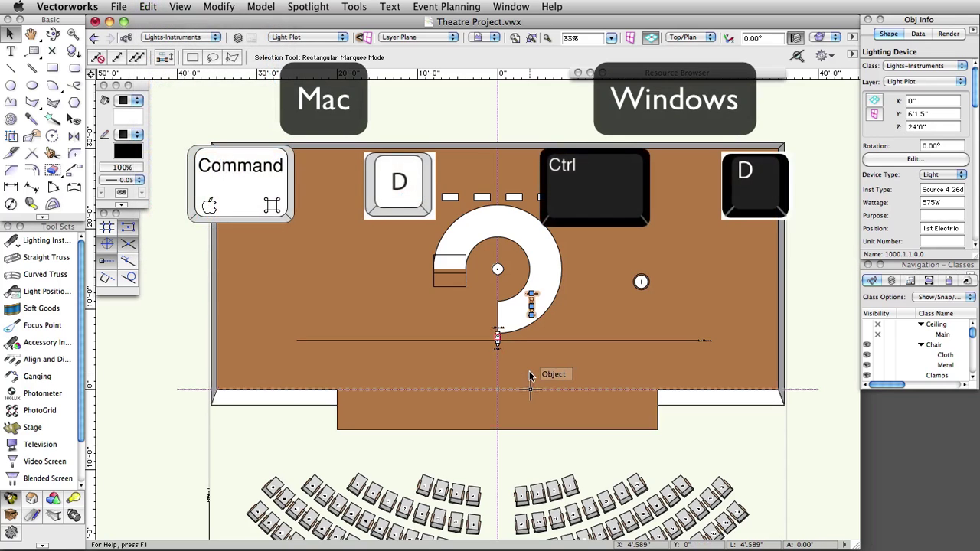
{"action": "key", "text": "super+d"}
{"action": "key", "text": "super+d"}
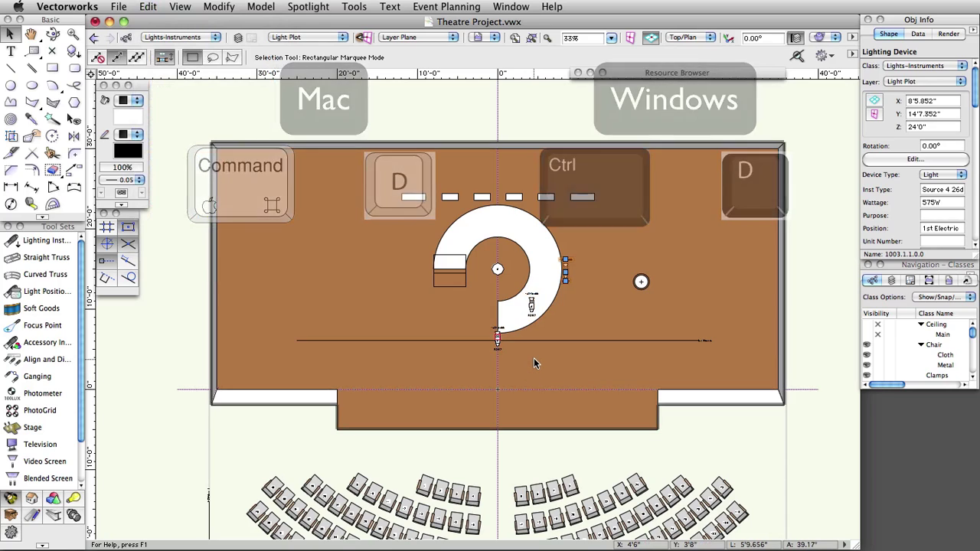
{"action": "key", "text": "super+d"}
{"action": "key", "text": "super+d"}
{"action": "key", "text": "super+d"}
{"action": "key", "text": "super+d"}
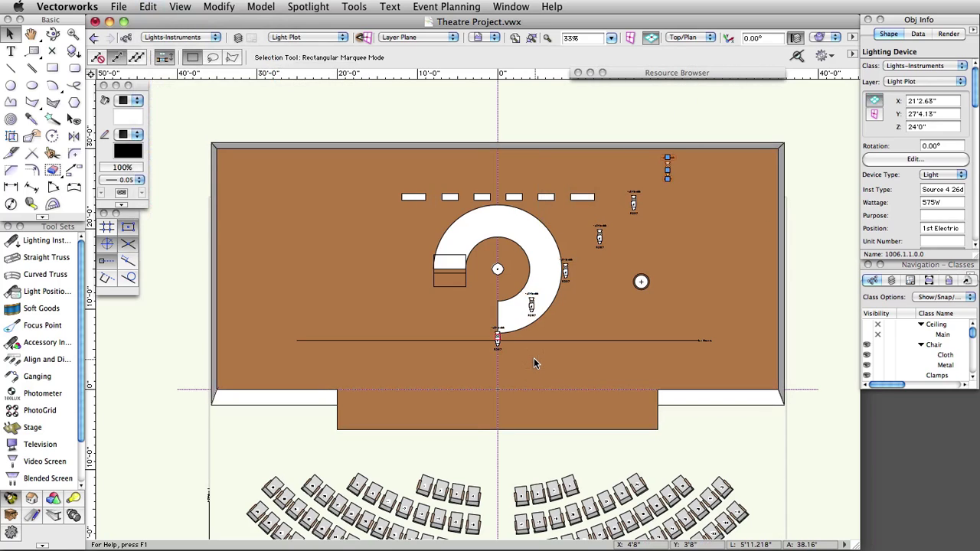
{"action": "key", "text": "super+d"}
{"action": "key", "text": "super+d"}
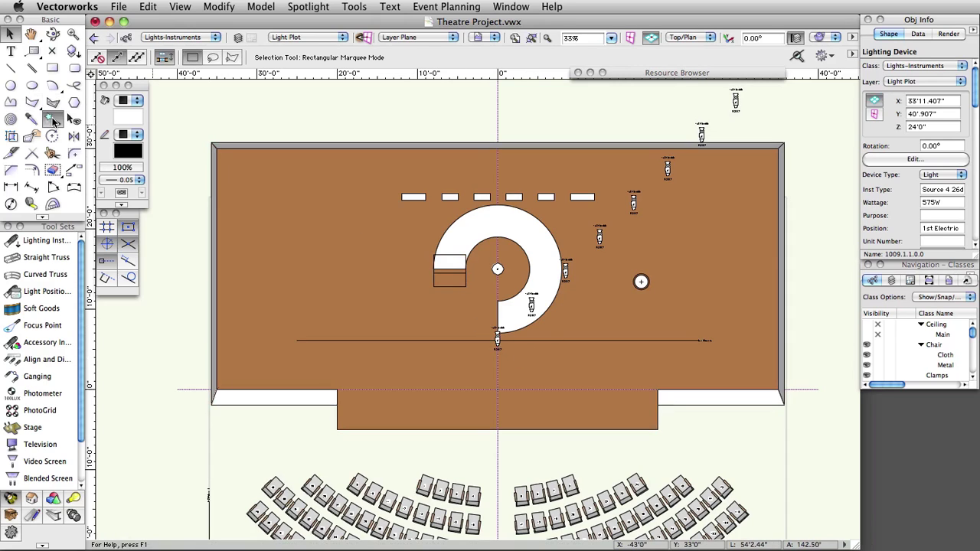
Step: Select all similar instruments and distribute them evenly between the 1st Electric pipe's ends
{"action": "left_click", "coordinate": [53, 121]}
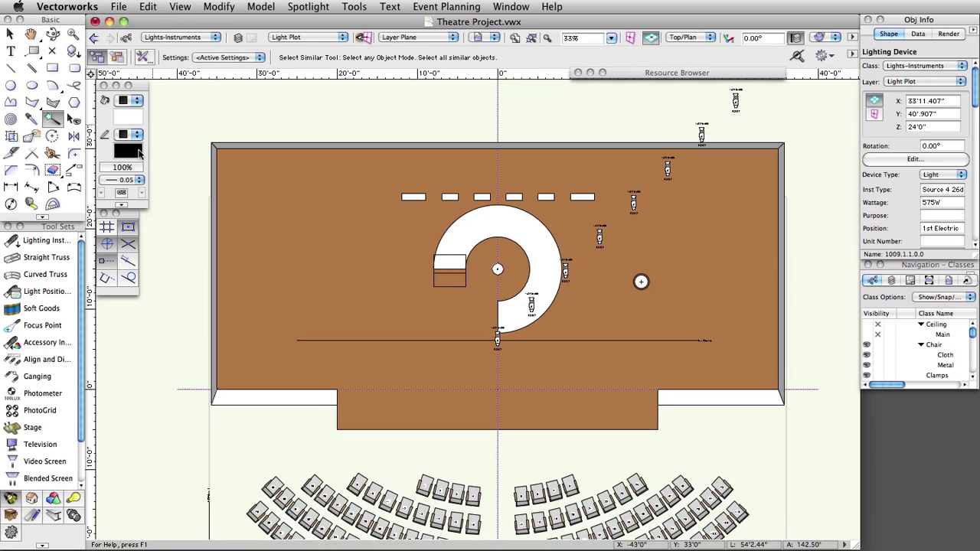
{"action": "left_click", "coordinate": [498, 344]}
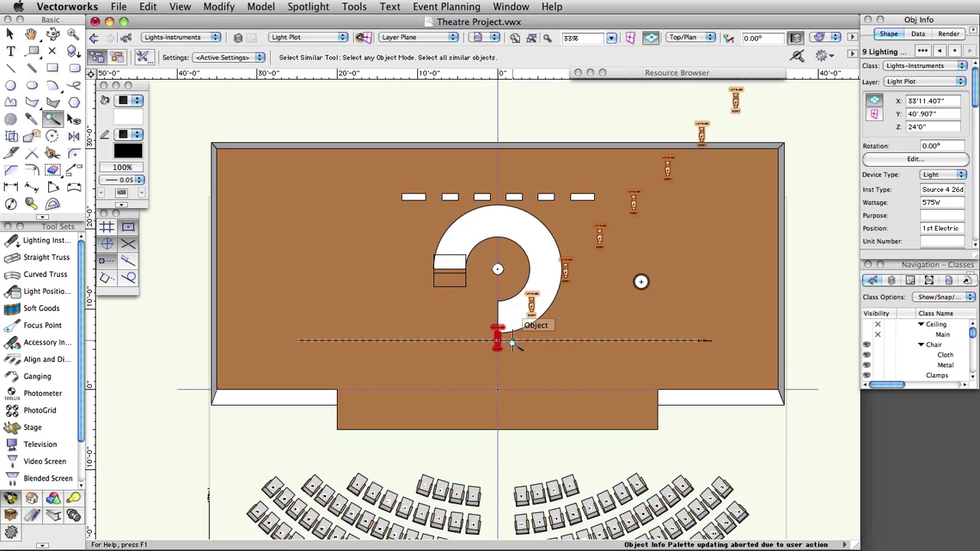
{"action": "left_click", "coordinate": [48, 359]}
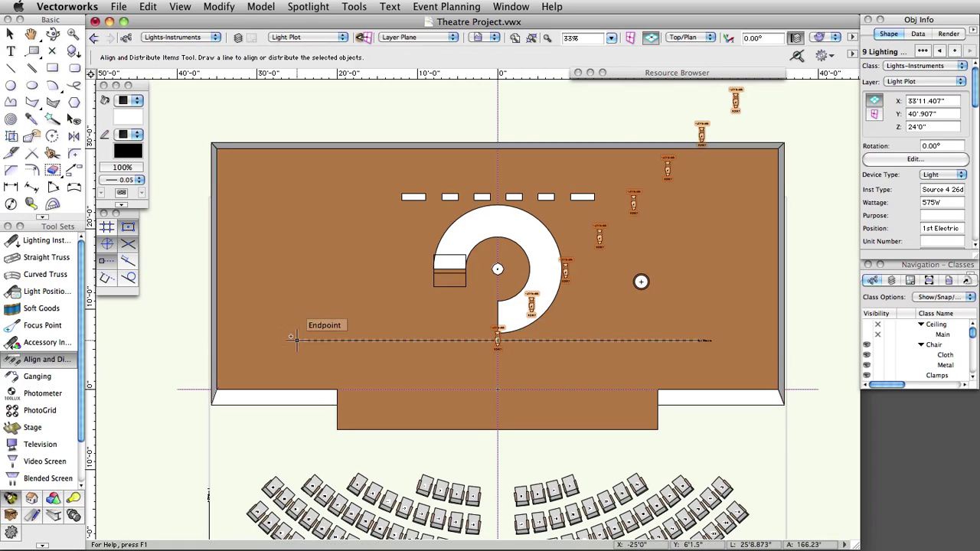
{"action": "left_click", "coordinate": [296, 339]}
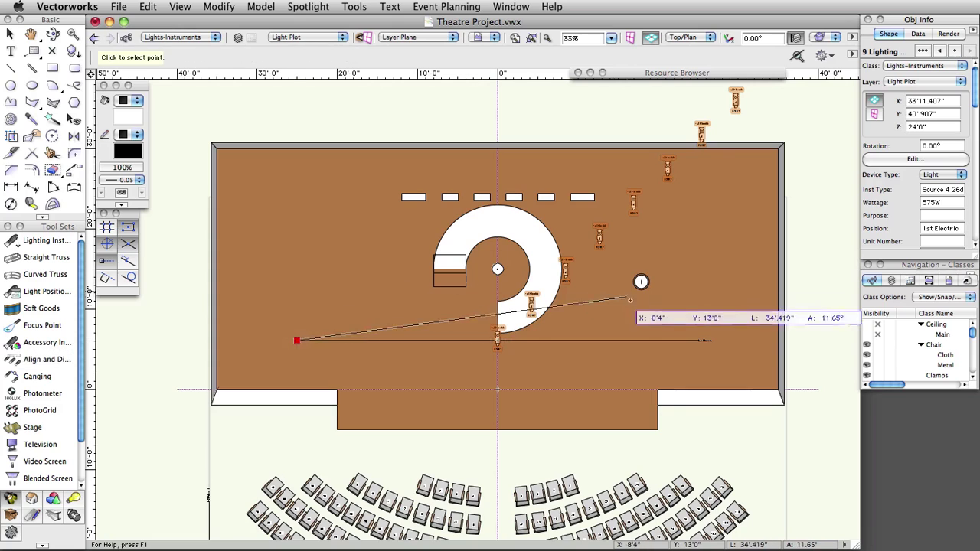
{"action": "scroll", "coordinate": [699, 340], "scroll_direction": "up", "scroll_amount": 5}
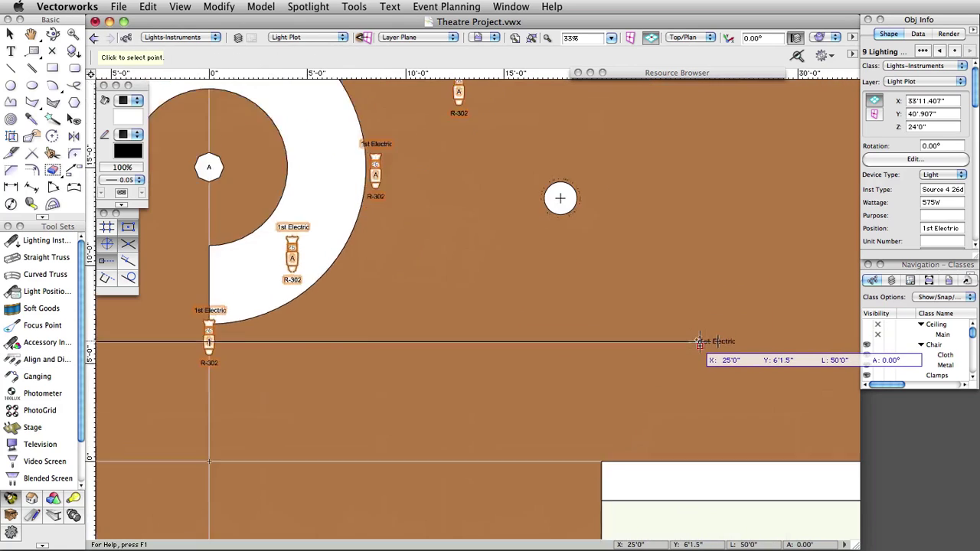
{"action": "left_click", "coordinate": [698, 343]}
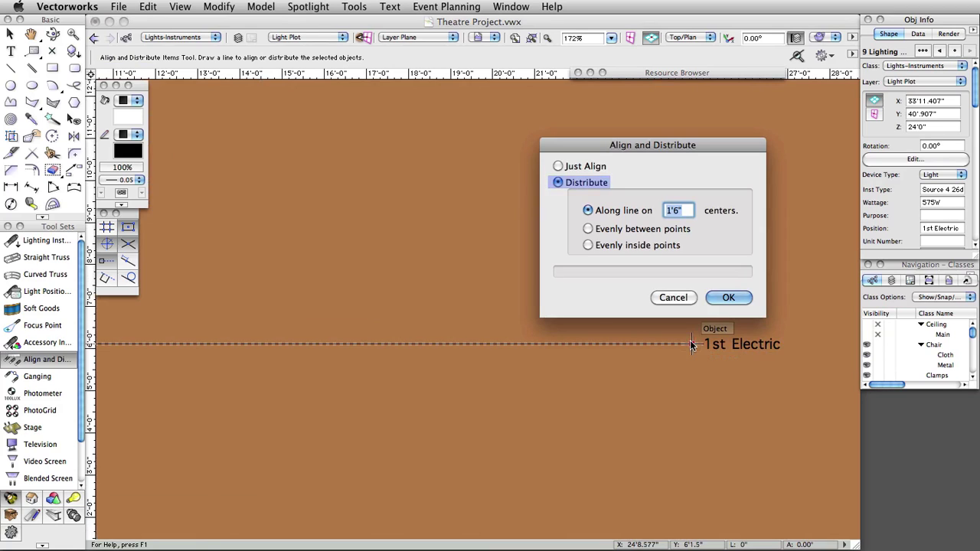
{"action": "left_click", "coordinate": [633, 246]}
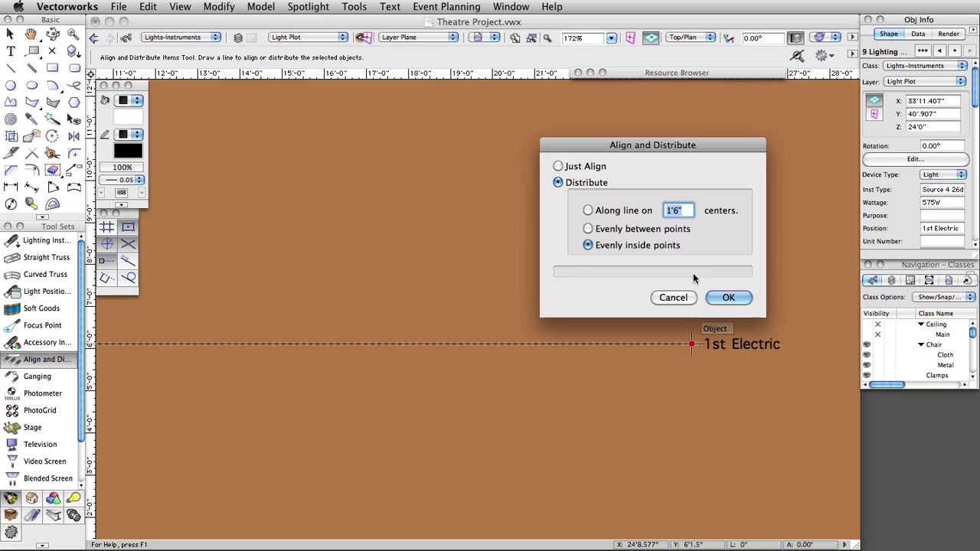
{"action": "left_click", "coordinate": [723, 299]}
Step: Zoom to the stage and select the two leftmost lights on the 1st Electric
{"action": "scroll", "coordinate": [479, 331], "scroll_direction": "down", "scroll_amount": 5}
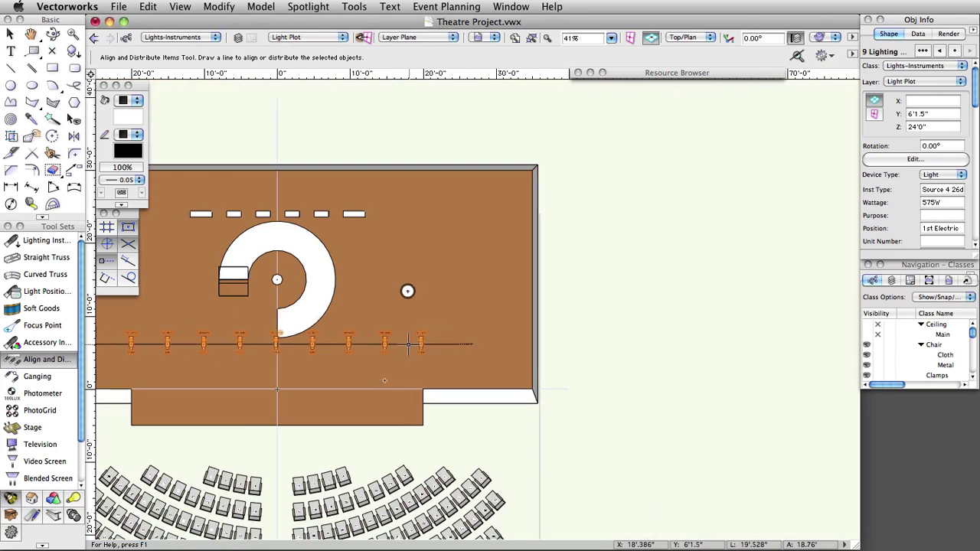
{"action": "key", "text": "h"}
{"action": "scroll", "coordinate": [445, 381], "scroll_direction": "up", "scroll_amount": 3}
{"action": "key", "text": "u"}
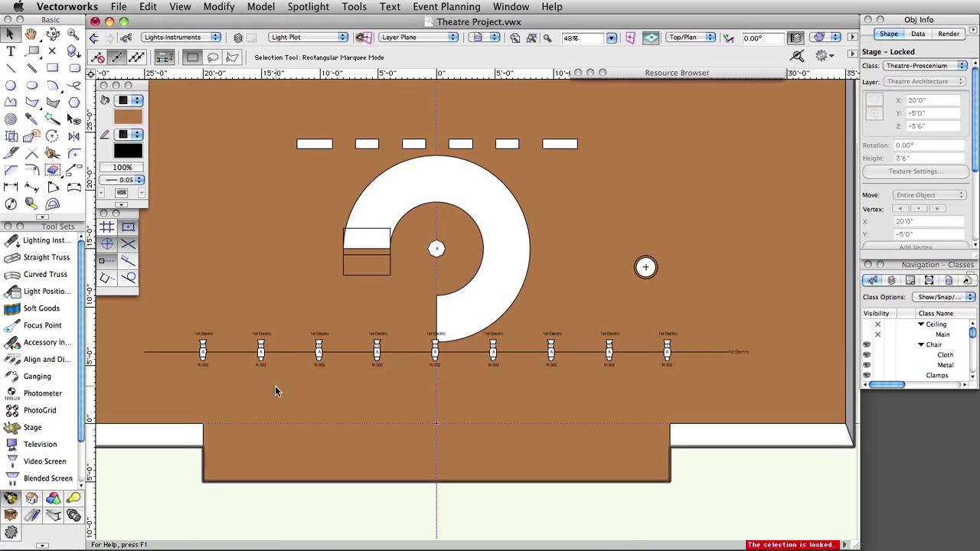
{"action": "left_click", "coordinate": [204, 351]}
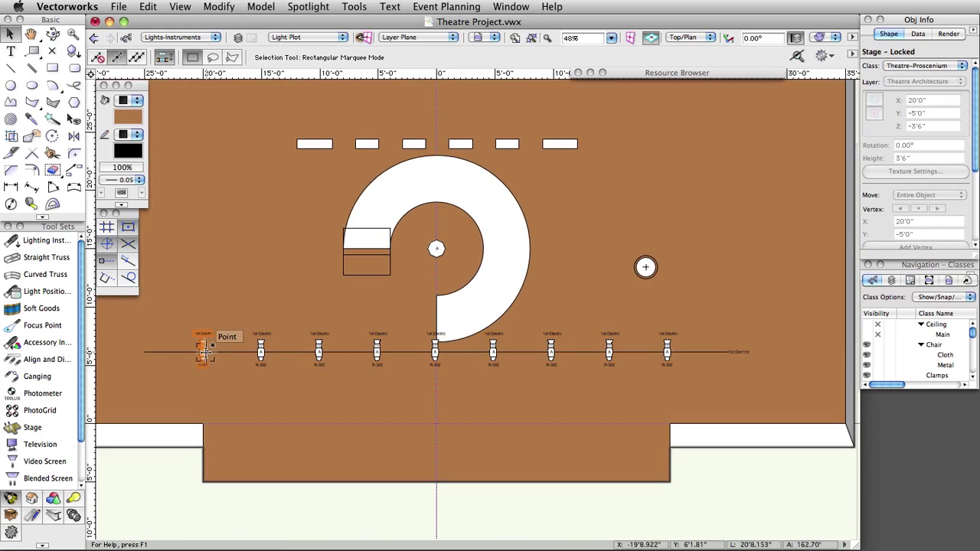
{"action": "left_click", "coordinate": [261, 352], "text": "shift"}
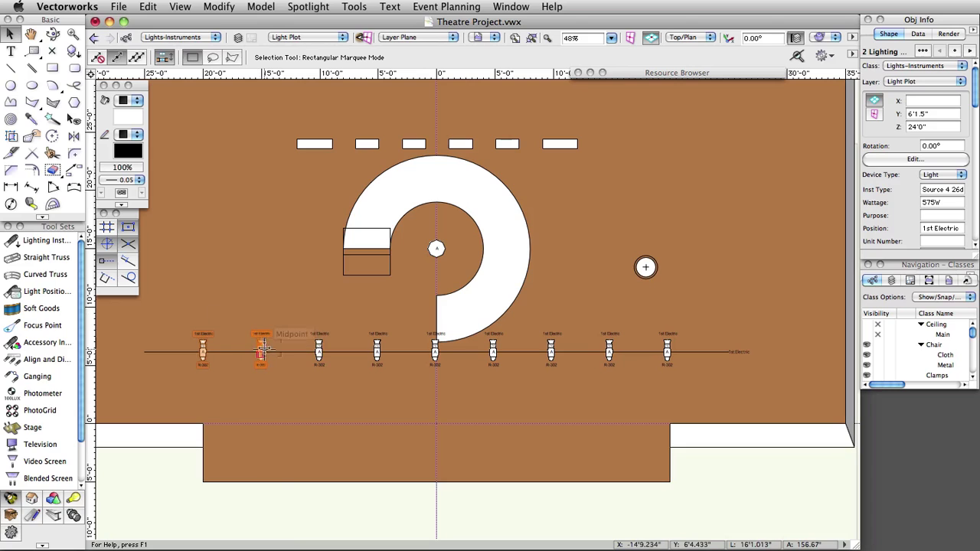
Step: Create focus point B on stage and aim the two selected lights at it
{"action": "right_click", "coordinate": [260, 351]}
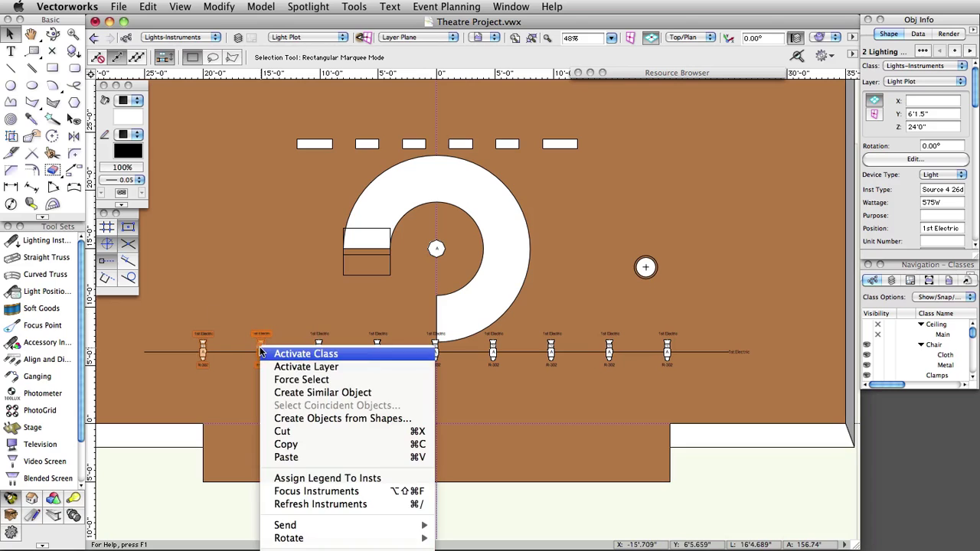
{"action": "left_click", "coordinate": [350, 494]}
{"action": "left_click", "coordinate": [696, 342]}
{"action": "left_click", "coordinate": [655, 290]}
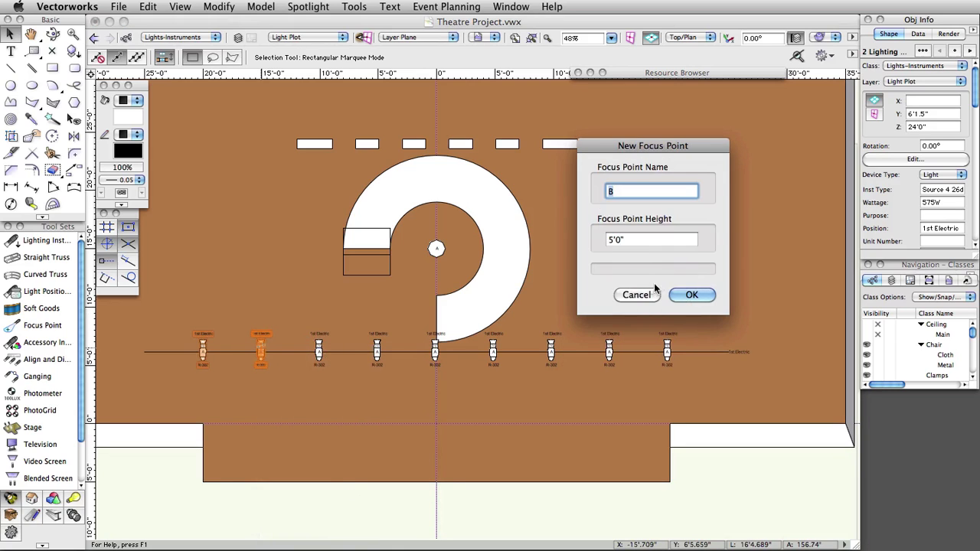
{"action": "key", "text": "Return"}
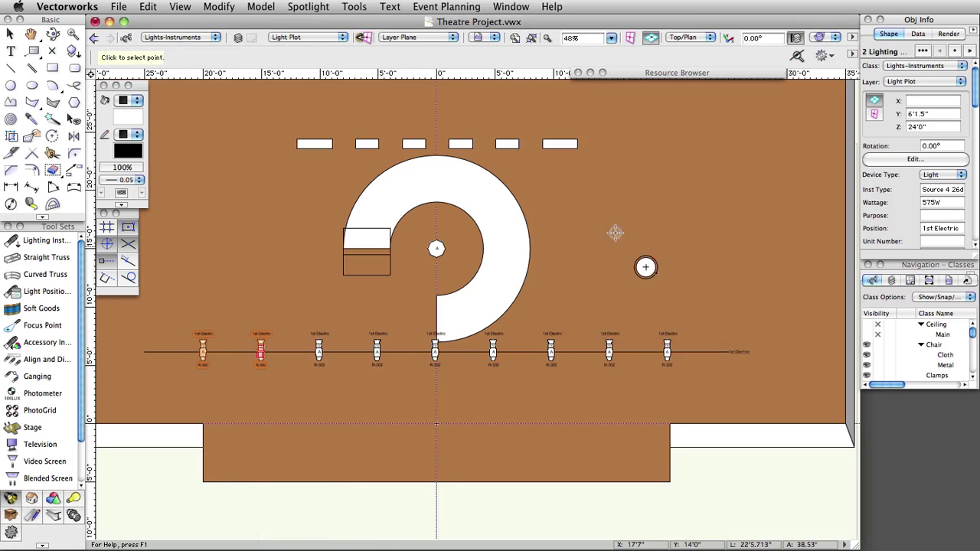
{"action": "left_click", "coordinate": [437, 248]}
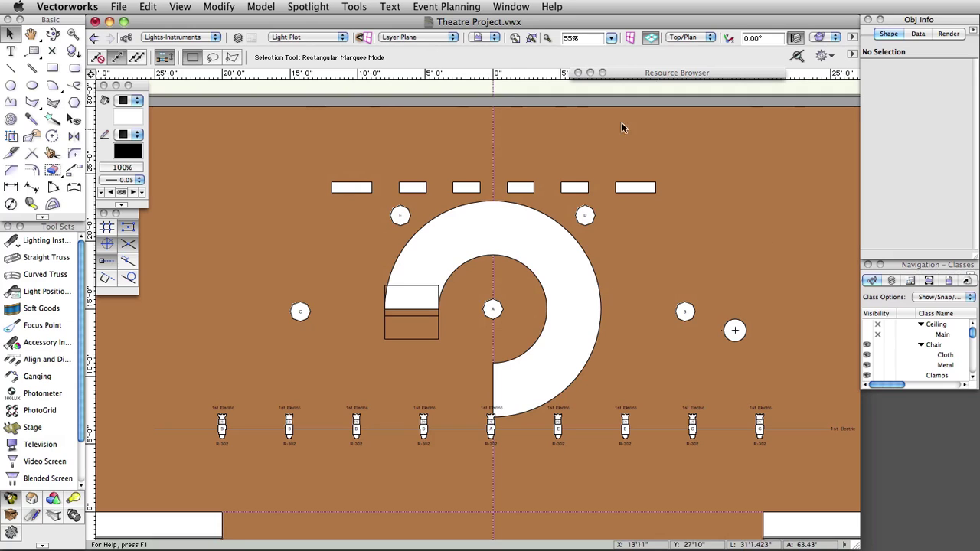
Step: Hide the Theatre Architecture layer and Focus Point Objects class, then select the pipe and lights
{"action": "left_click", "coordinate": [353, 6]}
{"action": "left_click", "coordinate": [376, 23]}
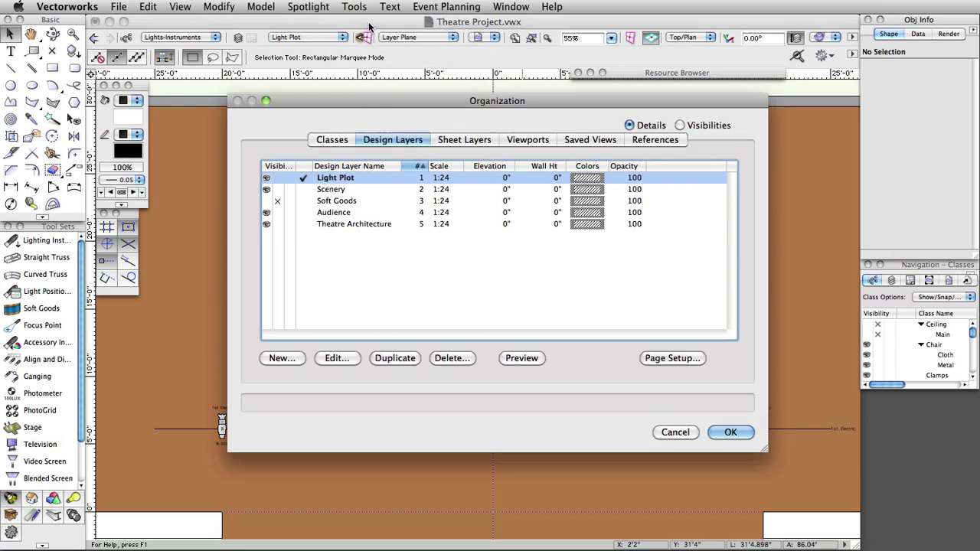
{"action": "left_click", "coordinate": [270, 224]}
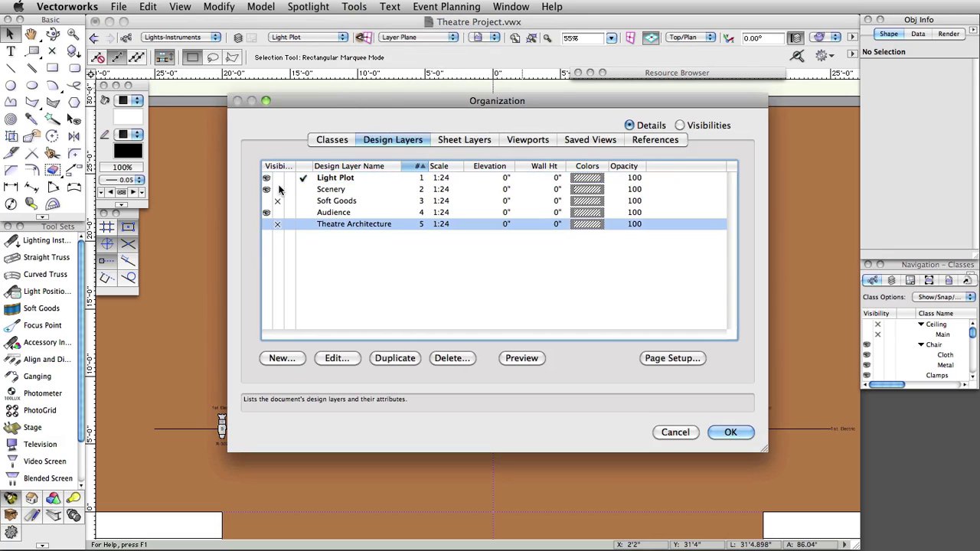
{"action": "left_click", "coordinate": [279, 190]}
{"action": "left_click", "coordinate": [334, 140]}
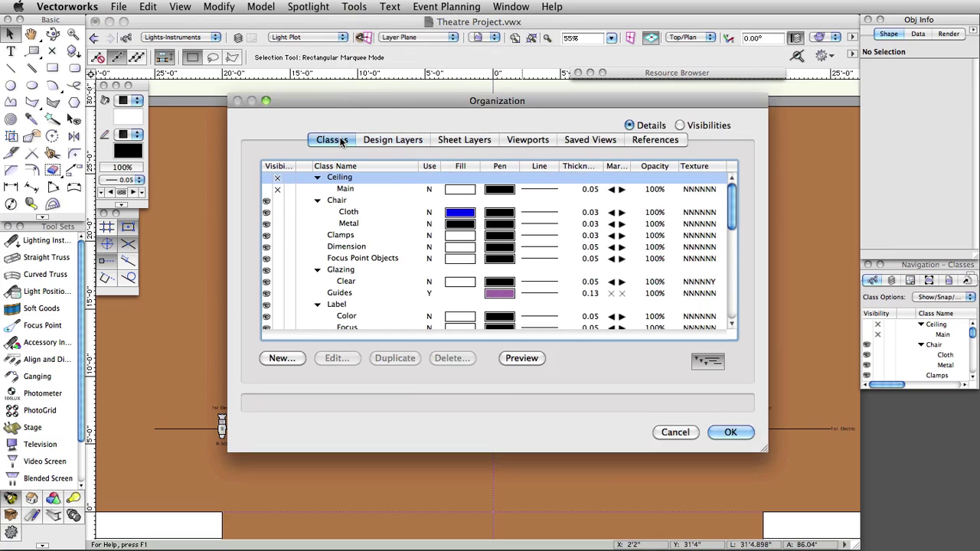
{"action": "left_click", "coordinate": [278, 258]}
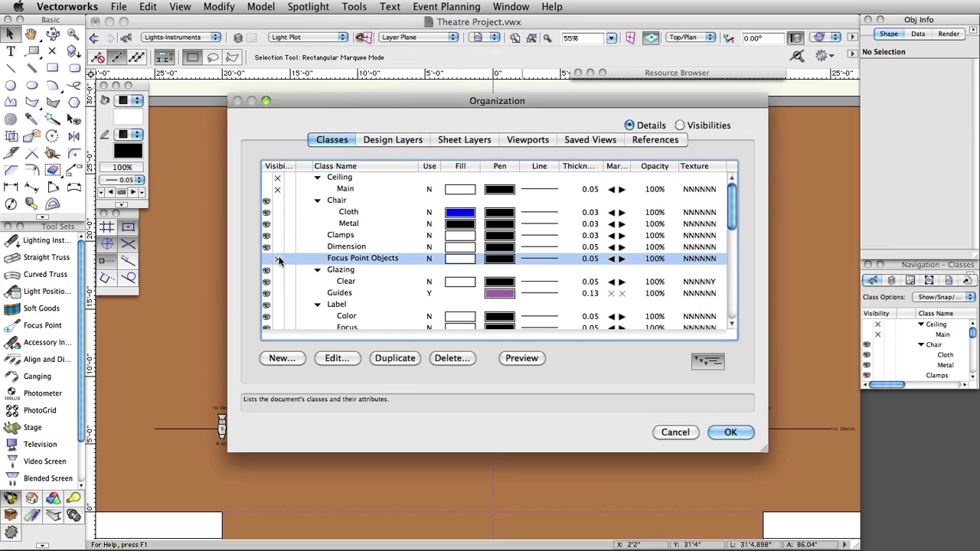
{"action": "left_click", "coordinate": [730, 432]}
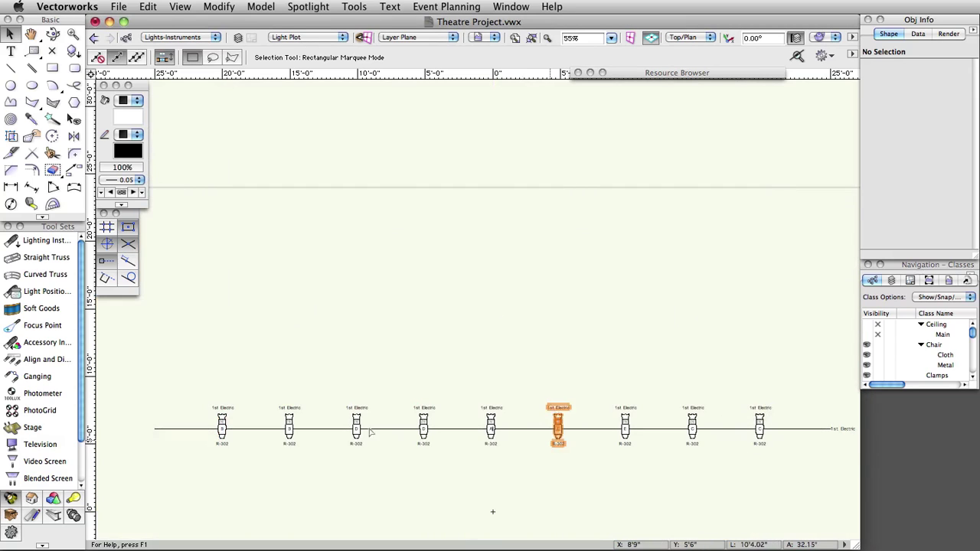
{"action": "mouse_move", "coordinate": [135, 389]}
{"action": "left_mouse_down"}
{"action": "mouse_move", "coordinate": [574, 462]}
{"action": "mouse_move", "coordinate": [856, 464]}
{"action": "left_mouse_up"}
{"action": "left_click_drag", "start_coordinate": [456, 468], "coordinate": [670, 483]}
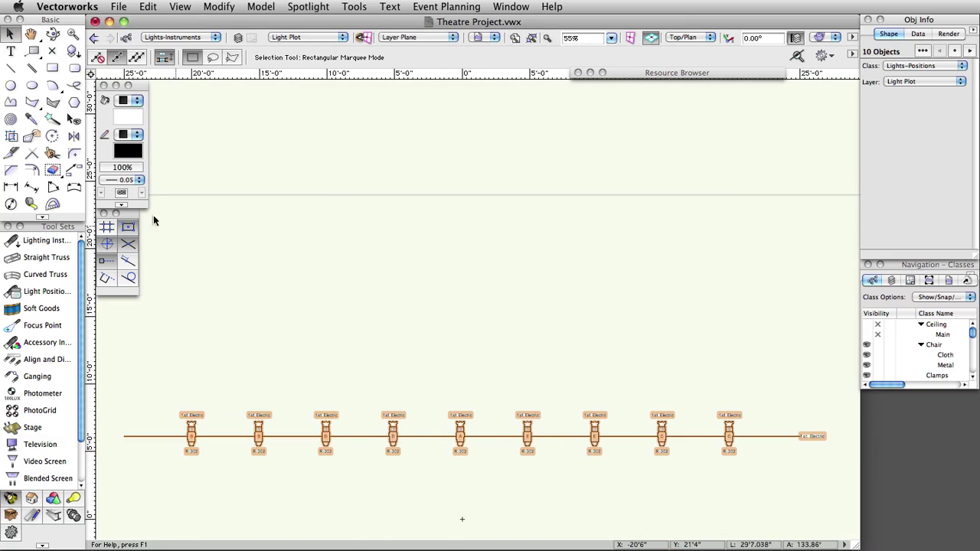
Step: Duplicate the pipe and its lights three times with Move by Points, each 5' higher
{"action": "left_click", "coordinate": [73, 169]}
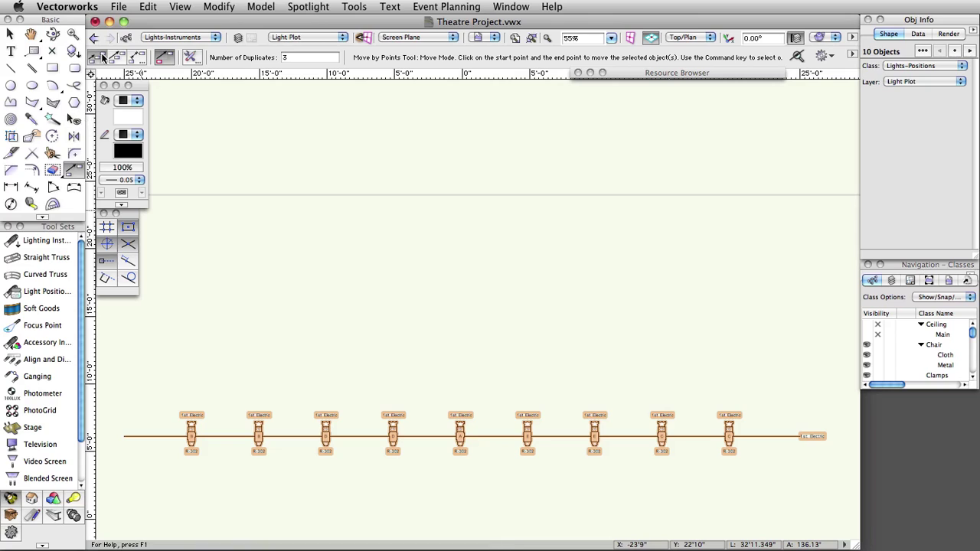
{"action": "double_click", "coordinate": [295, 55]}
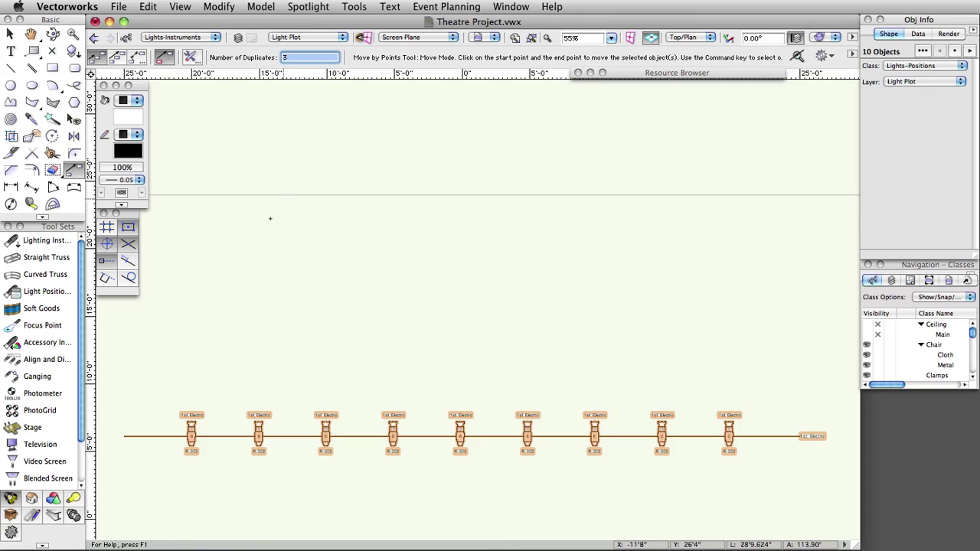
{"action": "left_click", "coordinate": [123, 436]}
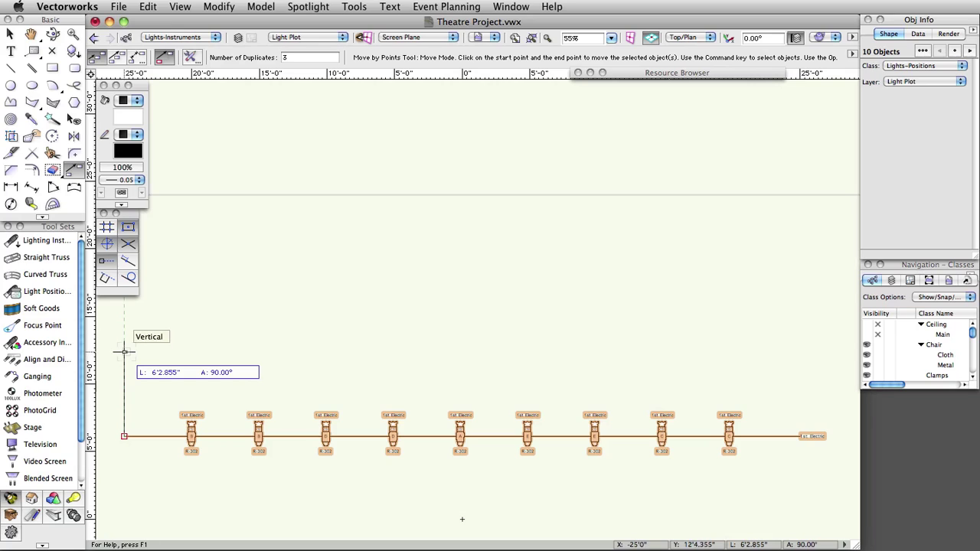
{"action": "key", "text": "Tab"}
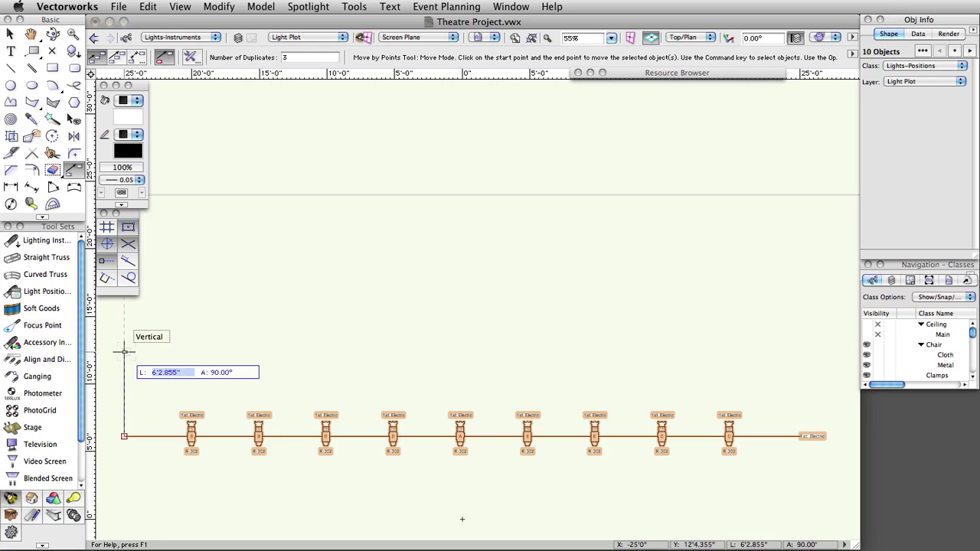
{"action": "type", "text": "5'0"}
{"action": "key", "text": "Return"}
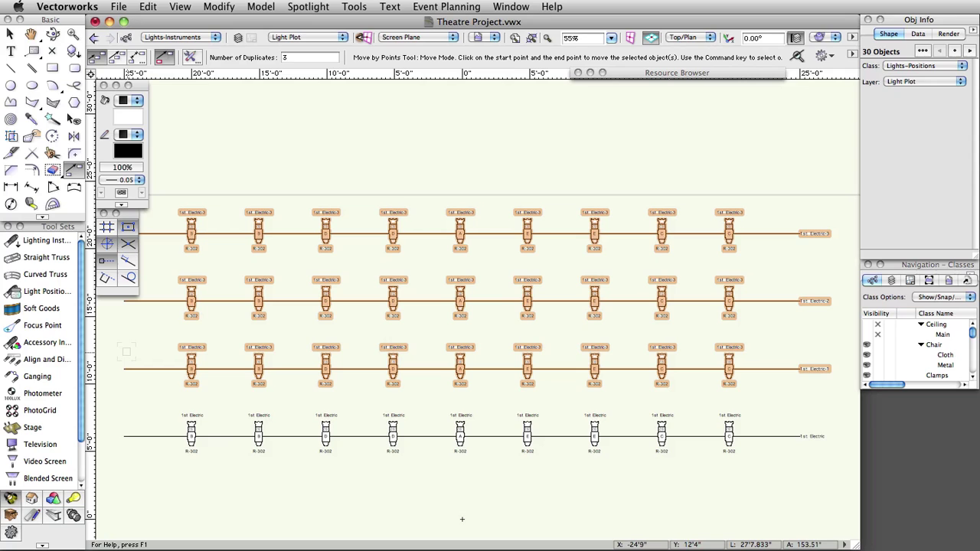
Step: Rename the three upper pipes 2nd, 3rd and 4th Electric, then select the 2nd Electric lights
{"action": "key", "text": "x"}
{"action": "key", "text": "x"}
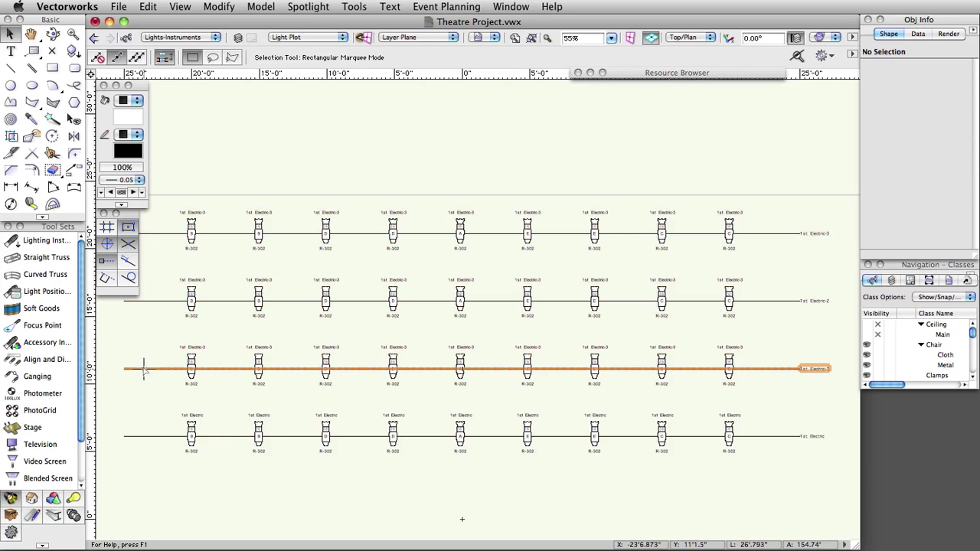
{"action": "left_click", "coordinate": [143, 369]}
{"action": "left_click_drag", "start_coordinate": [920, 158], "coordinate": [973, 158]}
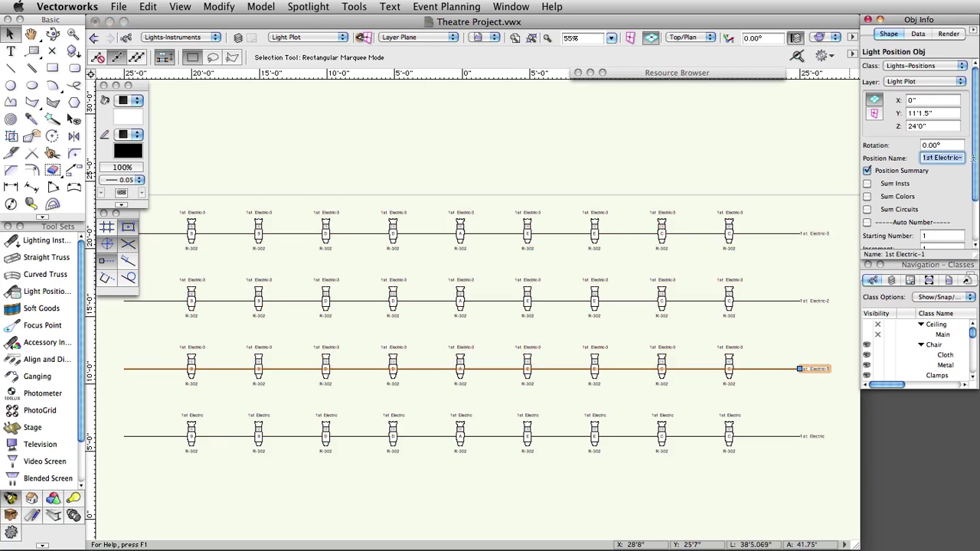
{"action": "type", "text": "2nd Electric"}
{"action": "left_click", "coordinate": [796, 300]}
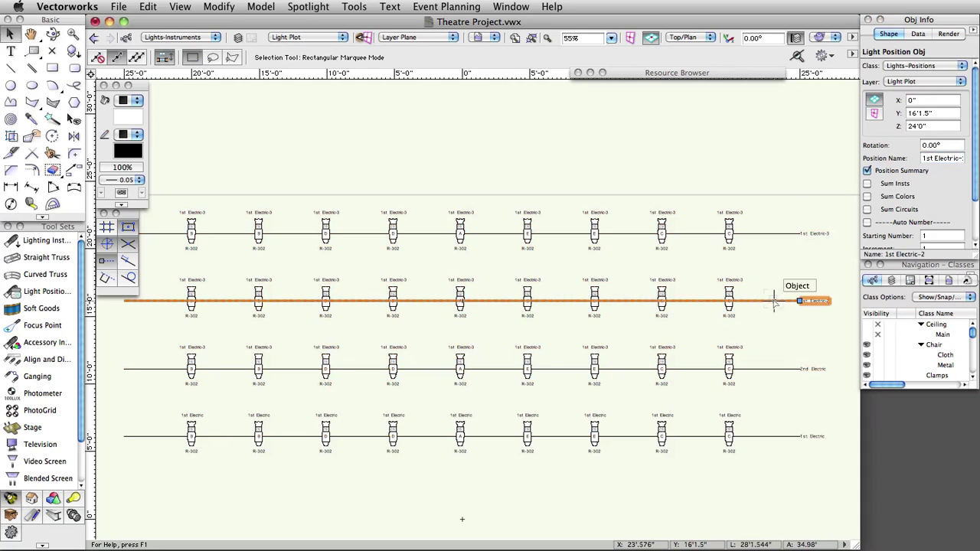
{"action": "left_click_drag", "start_coordinate": [921, 157], "coordinate": [966, 158]}
{"action": "type", "text": "3rd Electric"}
{"action": "left_click", "coordinate": [799, 233]}
{"action": "type", "text": "4th Electri"}
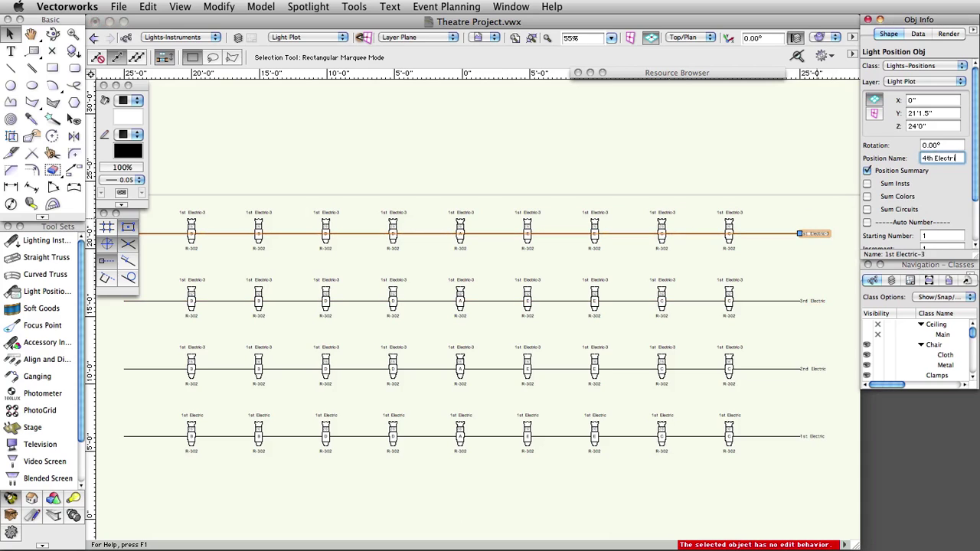
{"action": "type", "text": "c"}
{"action": "key", "text": "Return"}
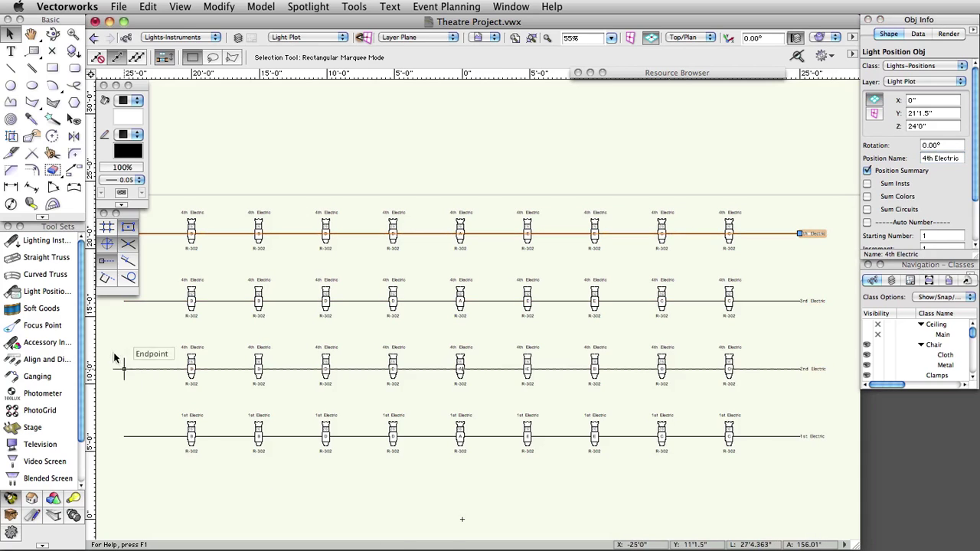
{"action": "left_click_drag", "start_coordinate": [126, 339], "coordinate": [750, 405]}
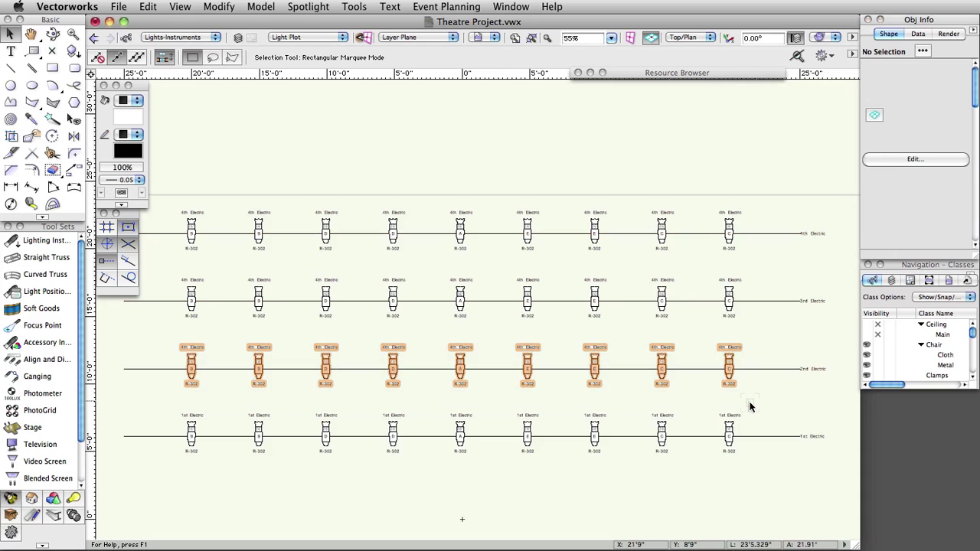
Step: Assign the selected second-row lights to the 2nd Electric position
{"action": "left_click", "coordinate": [911, 159]}
{"action": "left_click", "coordinate": [435, 65]}
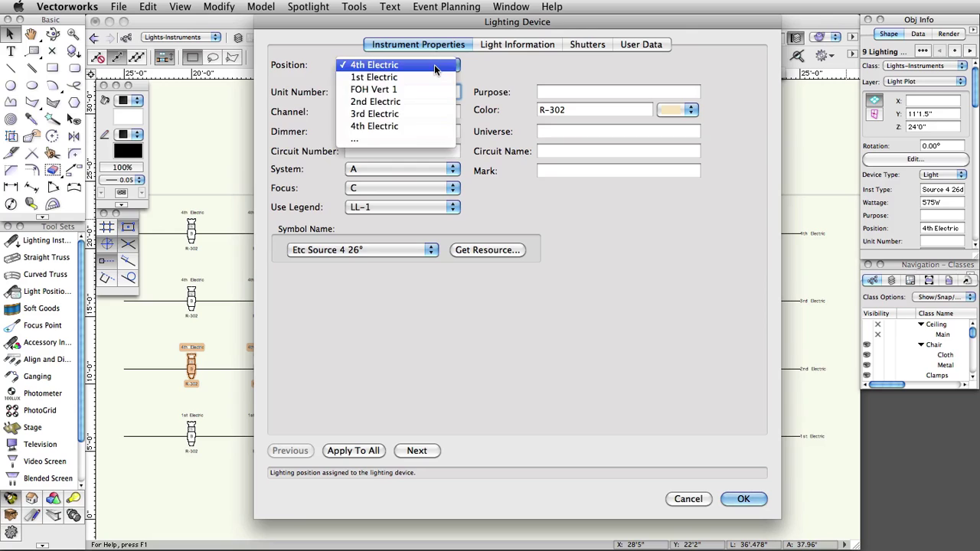
{"action": "left_click", "coordinate": [383, 101]}
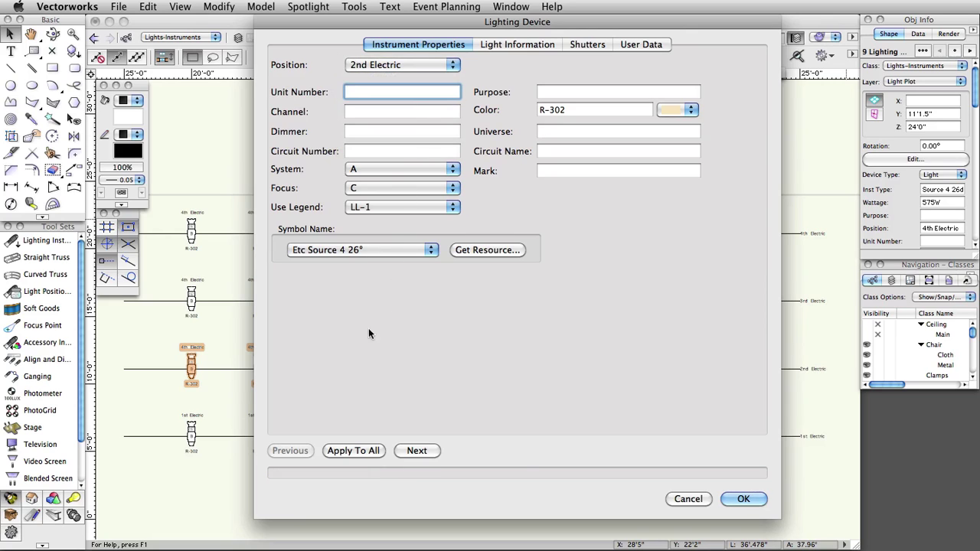
{"action": "left_click", "coordinate": [743, 499]}
Step: Assign the third-row lights to the 3rd Electric position
{"action": "left_click_drag", "start_coordinate": [160, 262], "coordinate": [782, 325]}
{"action": "left_click", "coordinate": [900, 157]}
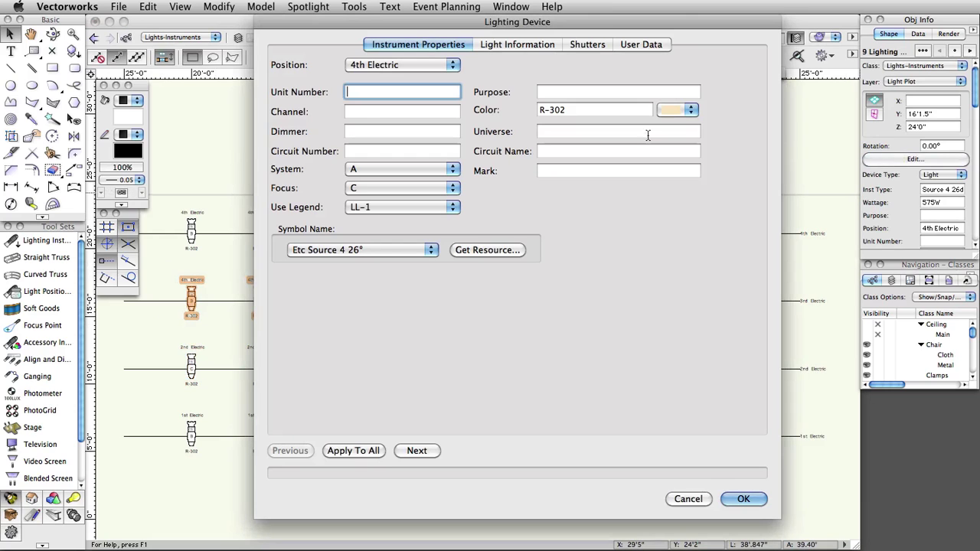
{"action": "left_click", "coordinate": [436, 65]}
{"action": "left_click", "coordinate": [423, 115]}
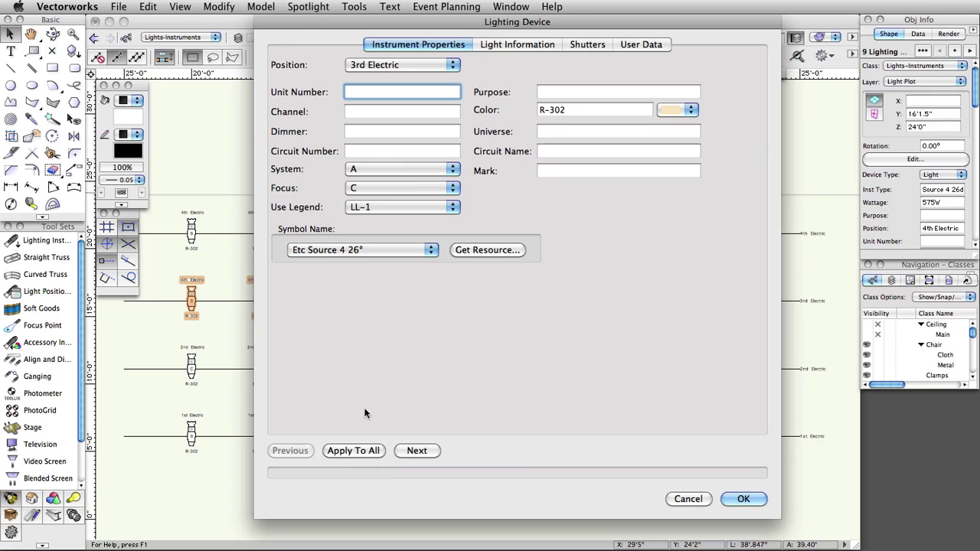
{"action": "left_click", "coordinate": [743, 499]}
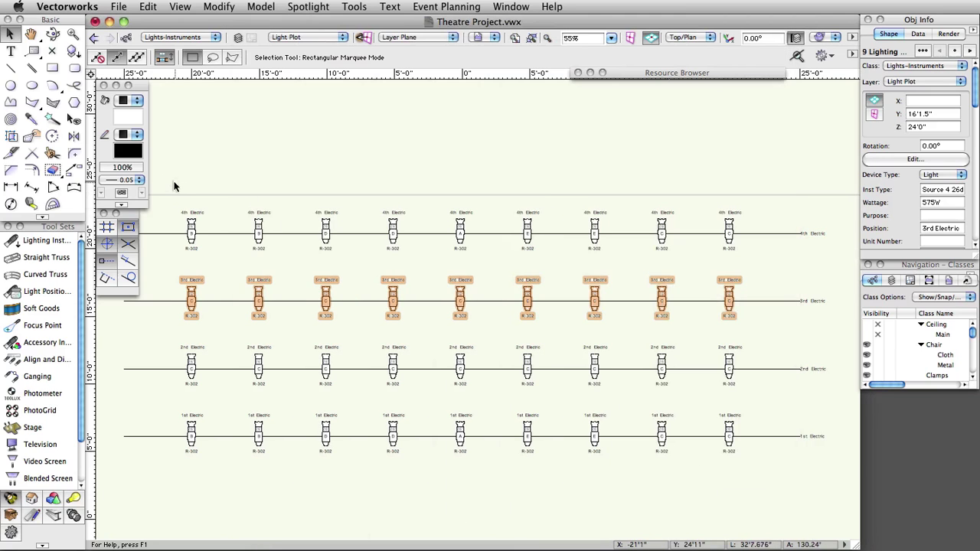
Step: Confirm the top-row lights stay on the 4th Electric position
{"action": "left_click_drag", "start_coordinate": [173, 186], "coordinate": [776, 253]}
{"action": "left_click", "coordinate": [908, 157]}
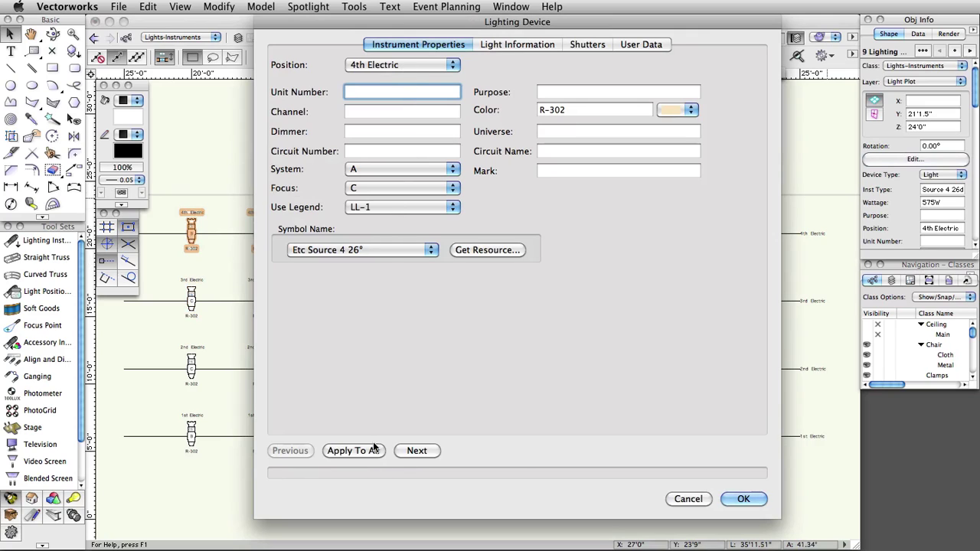
{"action": "left_click", "coordinate": [743, 499]}
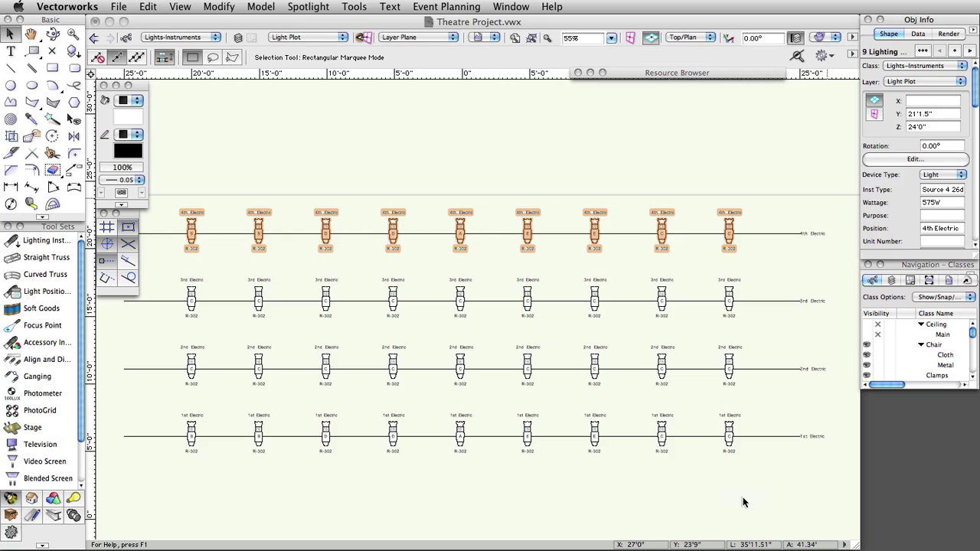
Step: Browse the Resource Browser to the Vectorworks Lighting-ETC library
{"action": "left_click", "coordinate": [590, 72]}
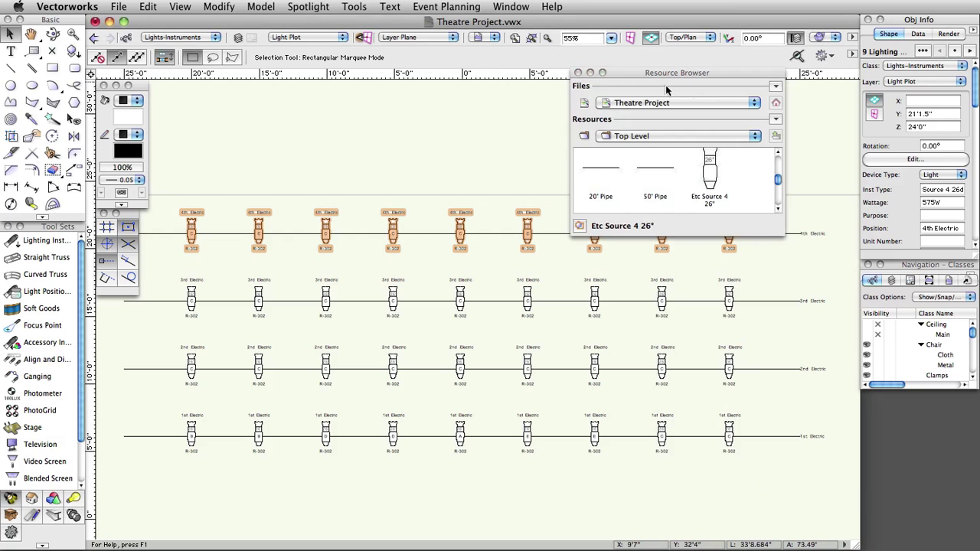
{"action": "left_click", "coordinate": [761, 104]}
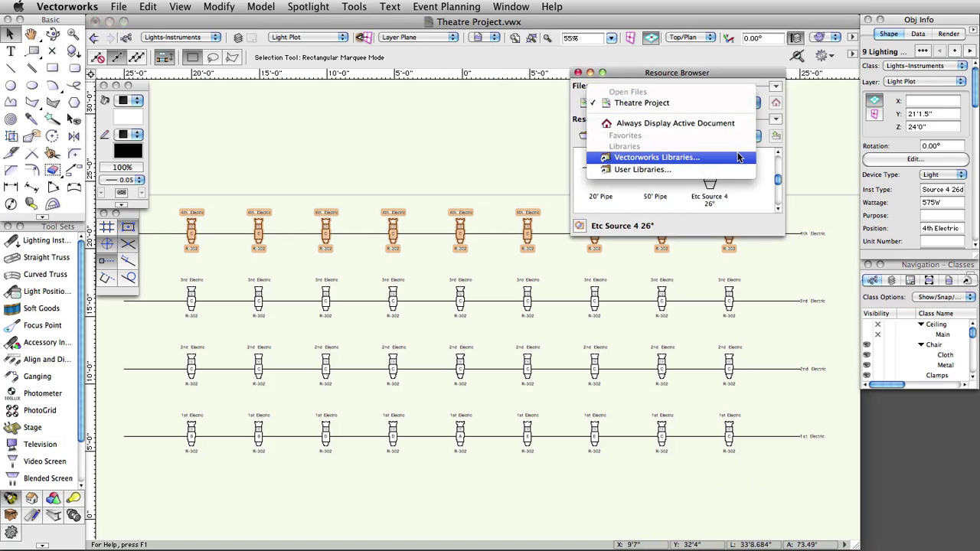
{"action": "left_click", "coordinate": [738, 157]}
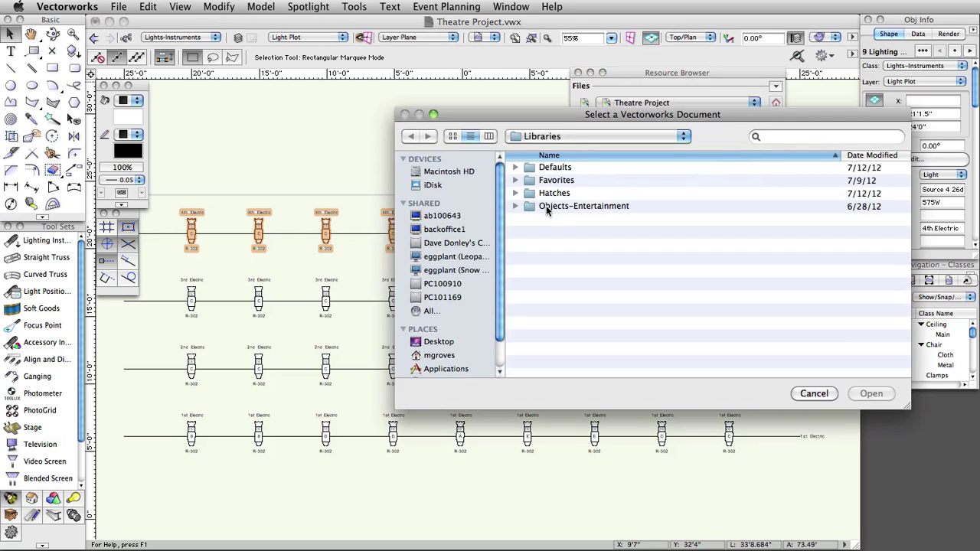
{"action": "double_click", "coordinate": [546, 206]}
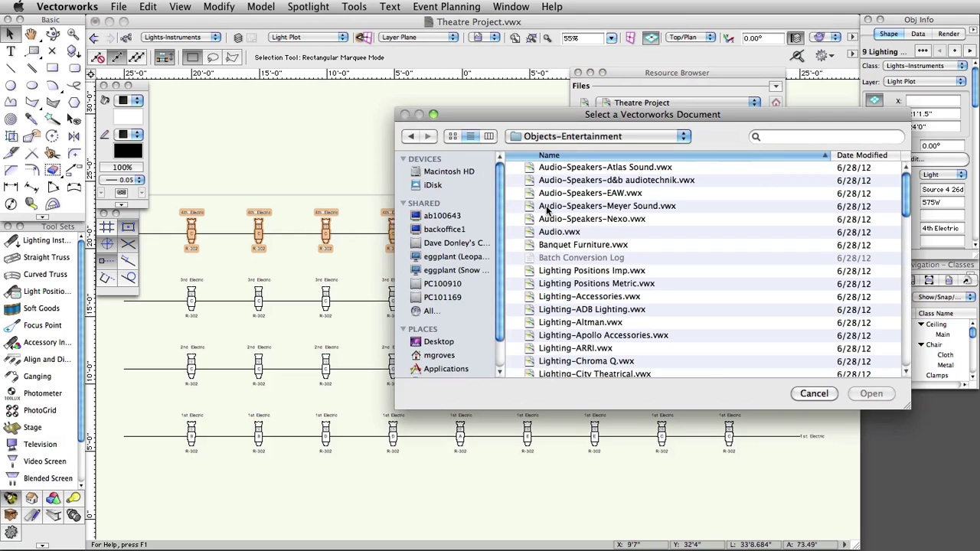
{"action": "scroll", "coordinate": [557, 298], "scroll_direction": "down", "scroll_amount": 2}
{"action": "scroll", "coordinate": [556, 299], "scroll_direction": "down", "scroll_amount": 4}
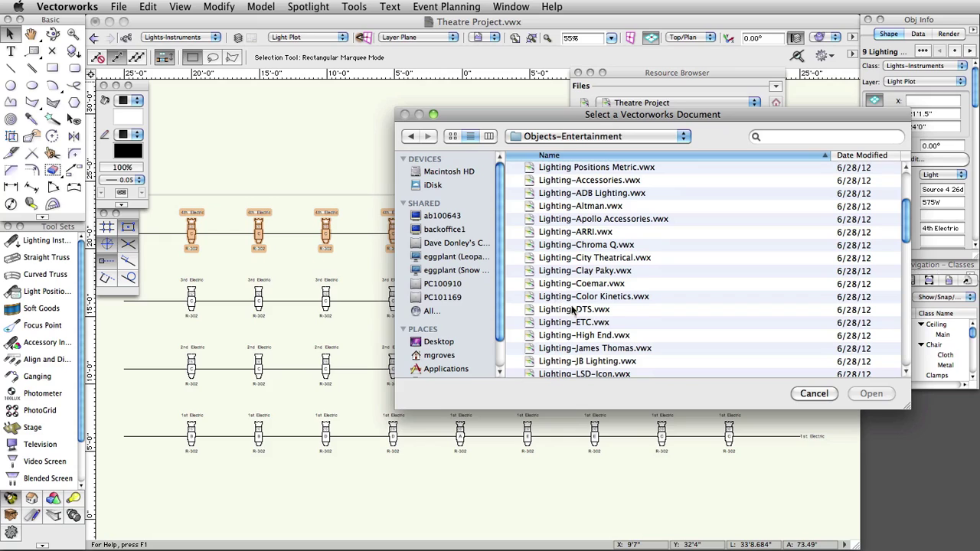
{"action": "left_click", "coordinate": [581, 323]}
{"action": "double_click", "coordinate": [582, 323]}
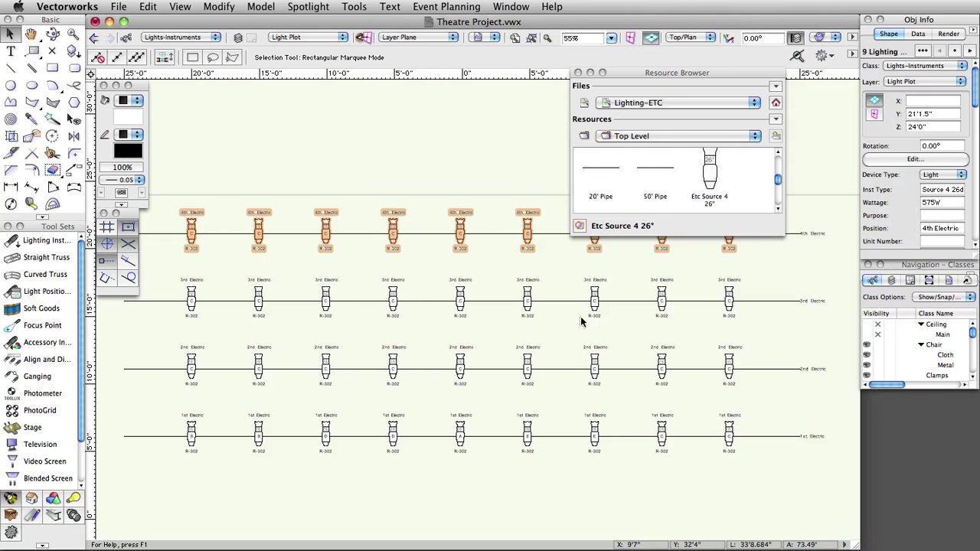
{"action": "scroll", "coordinate": [687, 187], "scroll_direction": "down", "scroll_amount": 5}
{"action": "scroll", "coordinate": [687, 187], "scroll_direction": "down", "scroll_amount": 5}
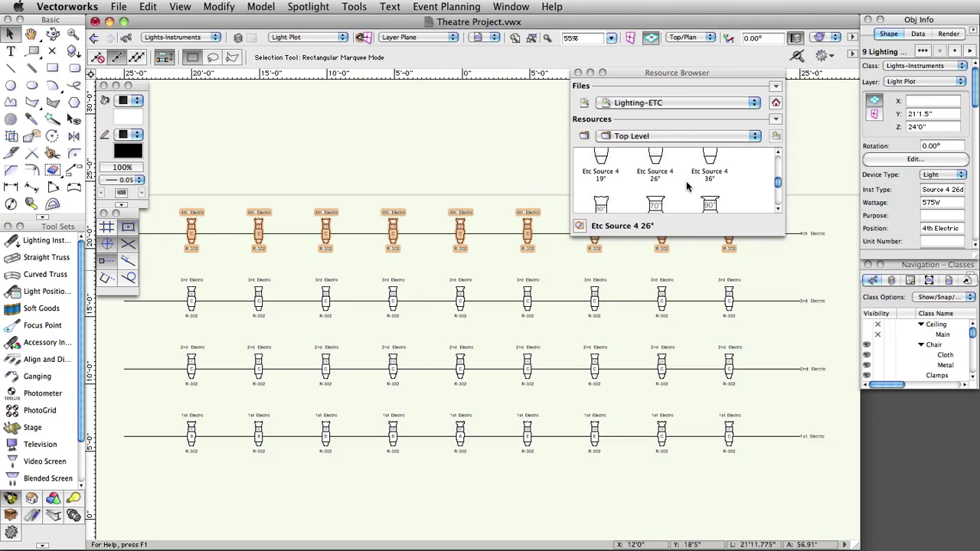
{"action": "scroll", "coordinate": [686, 187], "scroll_direction": "down", "scroll_amount": 2}
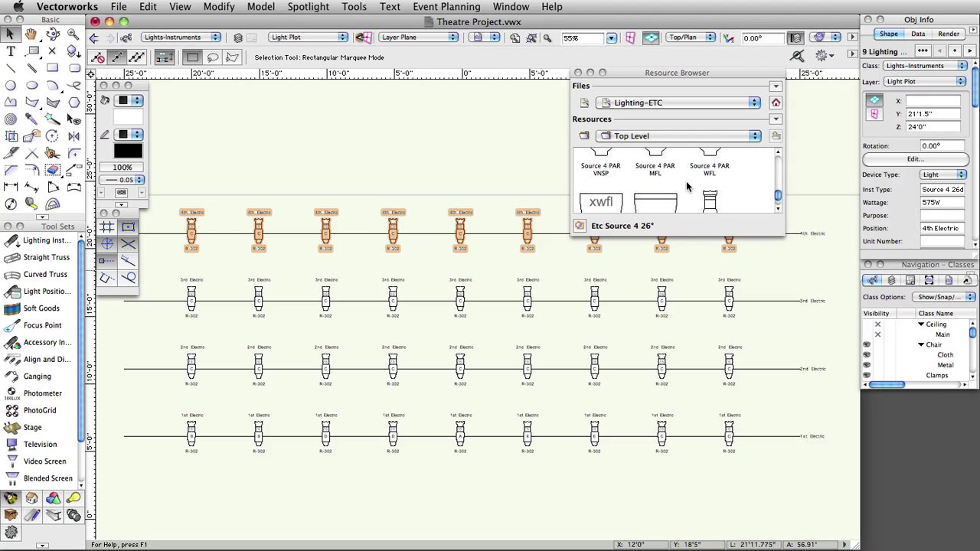
Step: Import the Source 4 PAR WFL symbol into the Theatre Project
{"action": "right_click", "coordinate": [708, 173]}
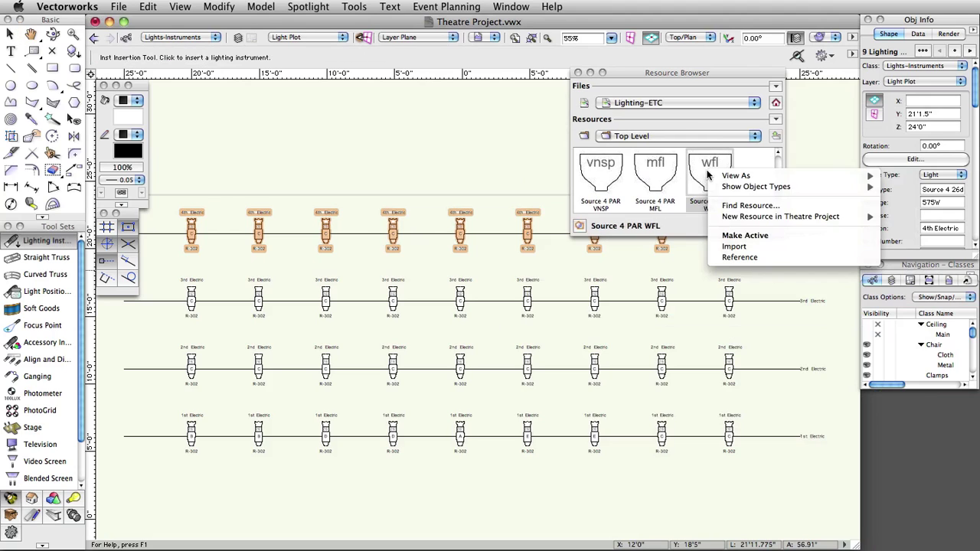
{"action": "left_click", "coordinate": [748, 247]}
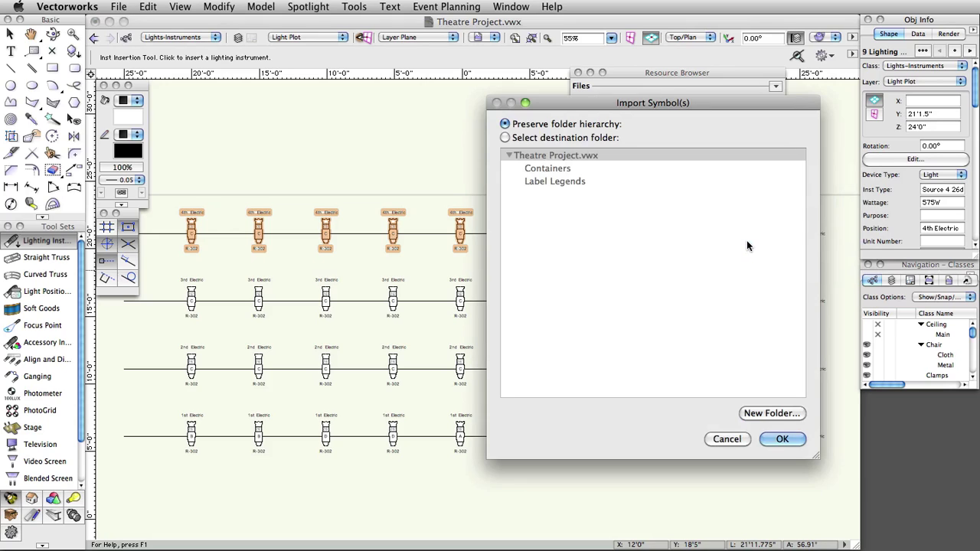
{"action": "key", "text": "Return"}
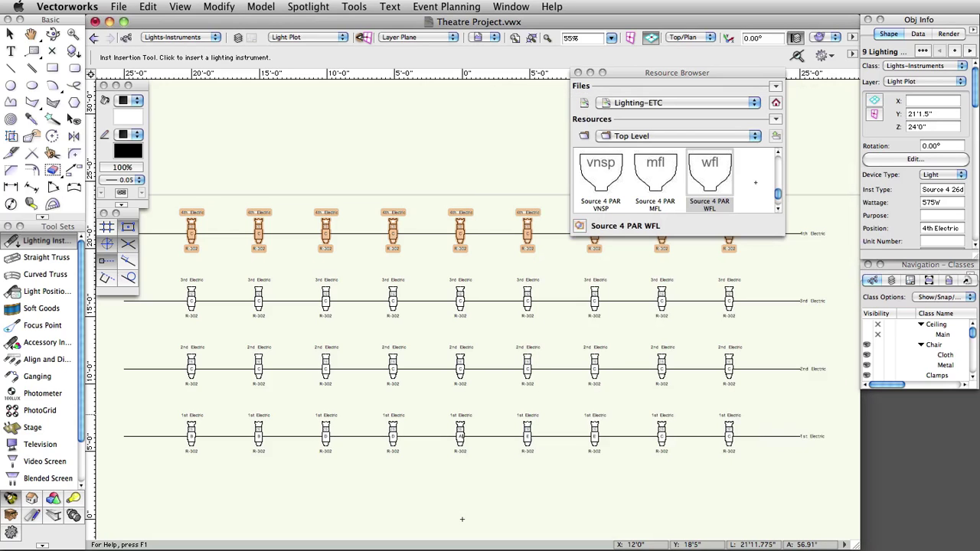
{"action": "left_click", "coordinate": [777, 103]}
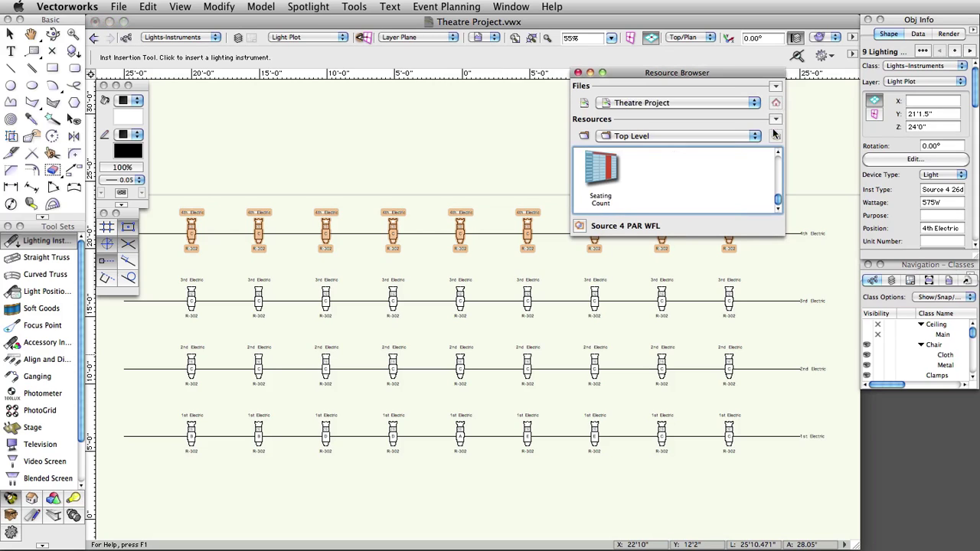
{"action": "left_click_drag", "start_coordinate": [775, 199], "coordinate": [776, 190]}
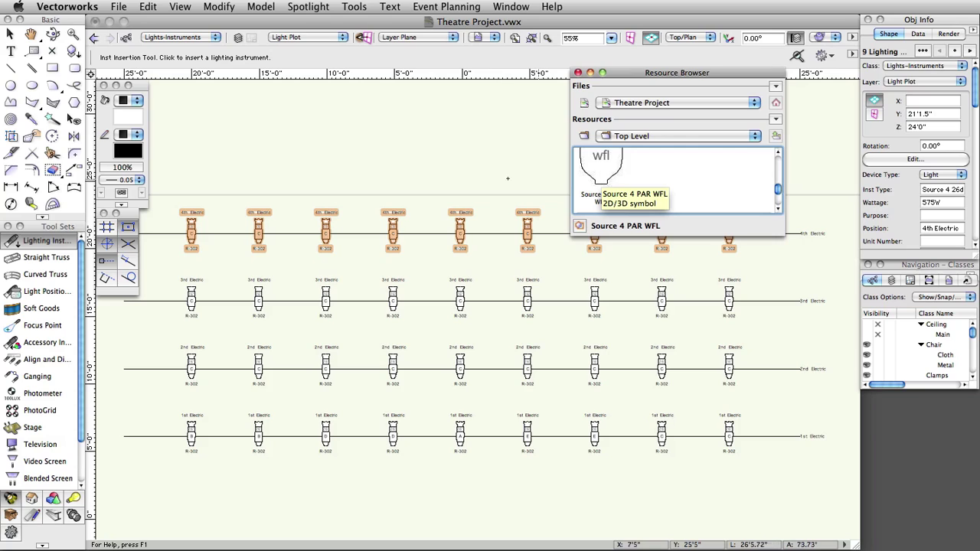
{"action": "left_click", "coordinate": [462, 519]}
{"action": "left_click", "coordinate": [590, 73]}
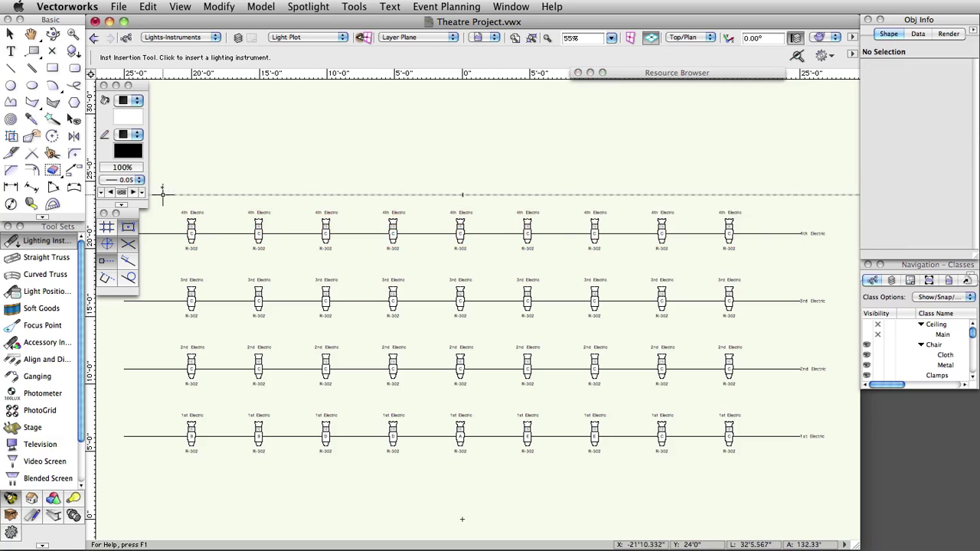
Step: Select the 3rd and 4th Electric lights and start Spotlight's Replace Instruments
{"action": "left_click", "coordinate": [10, 34]}
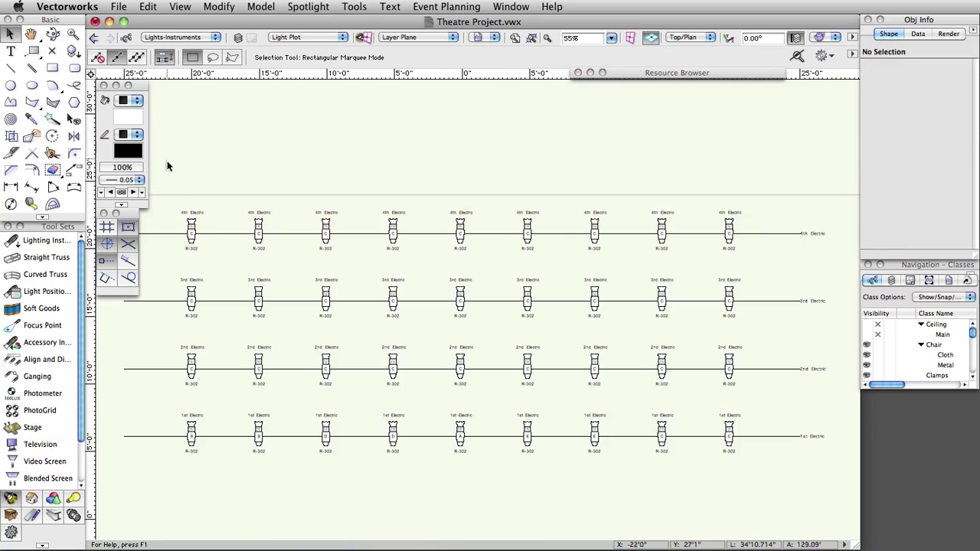
{"action": "left_click_drag", "start_coordinate": [169, 160], "coordinate": [762, 328]}
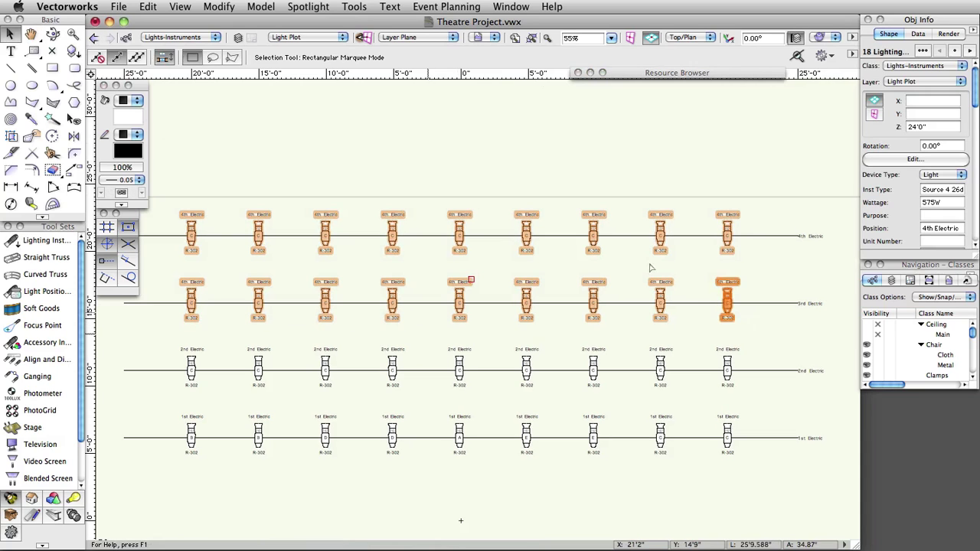
{"action": "left_click", "coordinate": [309, 7]}
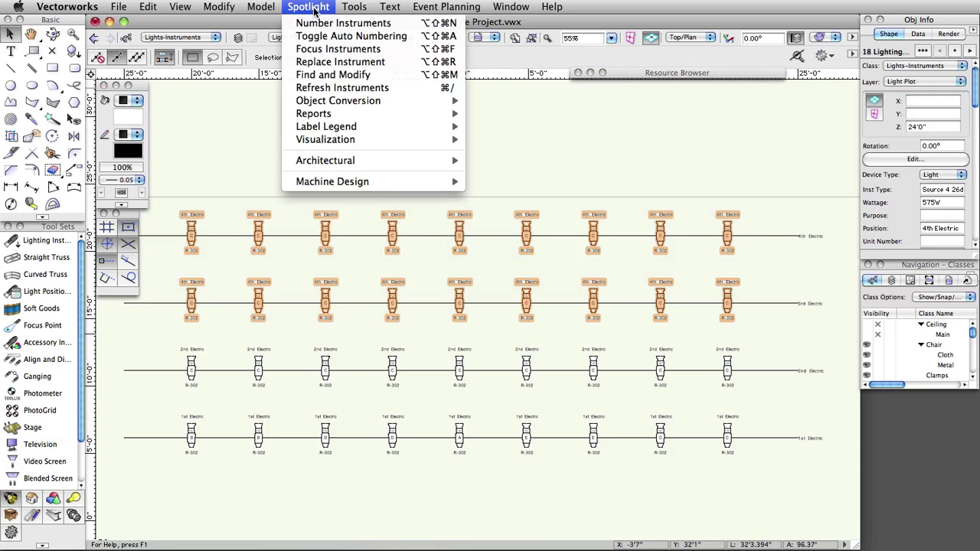
{"action": "left_click", "coordinate": [329, 61]}
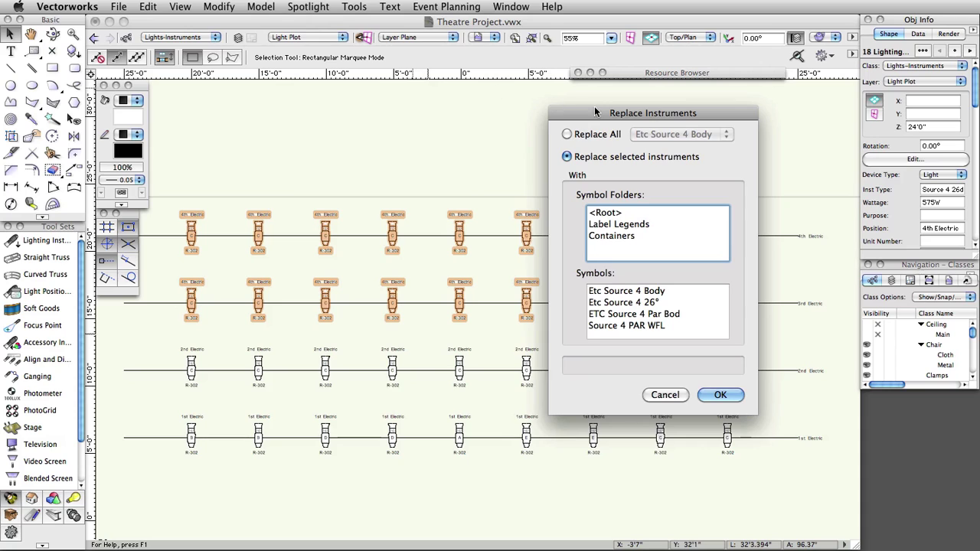
Step: Replace the selected instruments with Source 4 PAR WFL
{"action": "left_click_drag", "start_coordinate": [595, 113], "coordinate": [422, 86]}
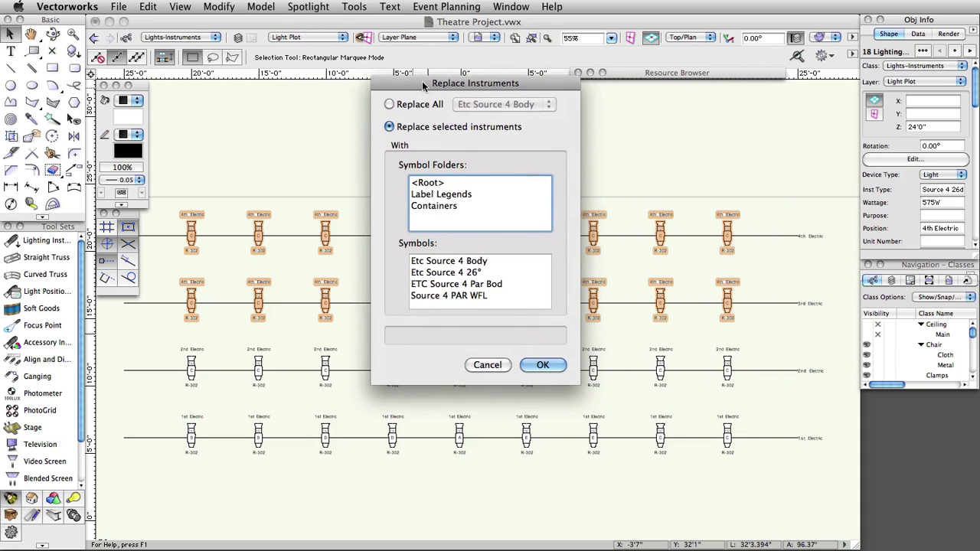
{"action": "left_click", "coordinate": [454, 296]}
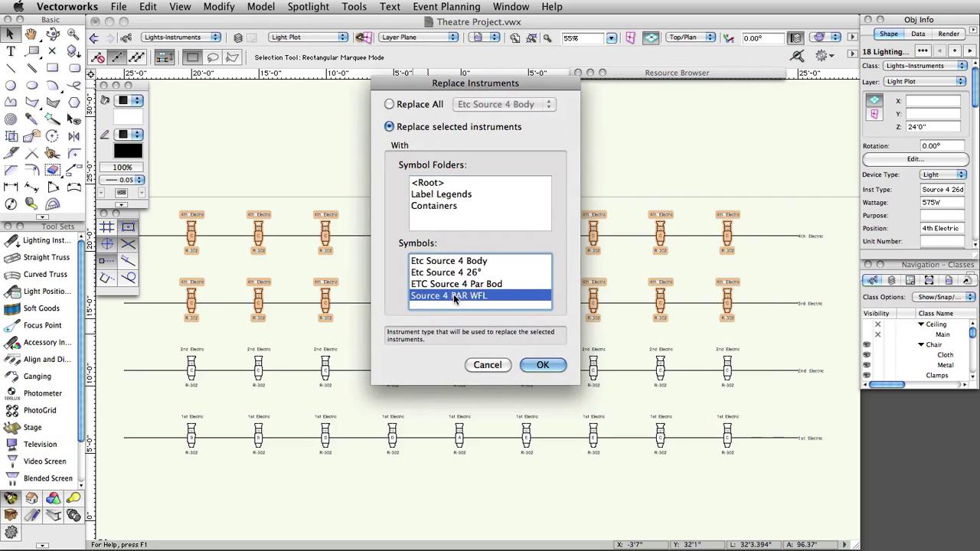
{"action": "left_click", "coordinate": [542, 365]}
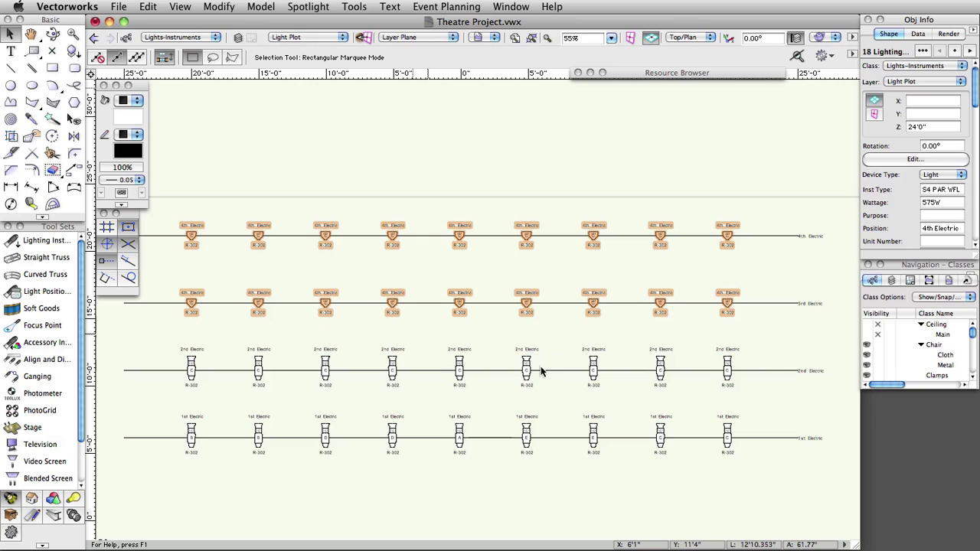
Step: Set the replaced instruments' rotation to 180 in Object Info
{"action": "left_click", "coordinate": [936, 146]}
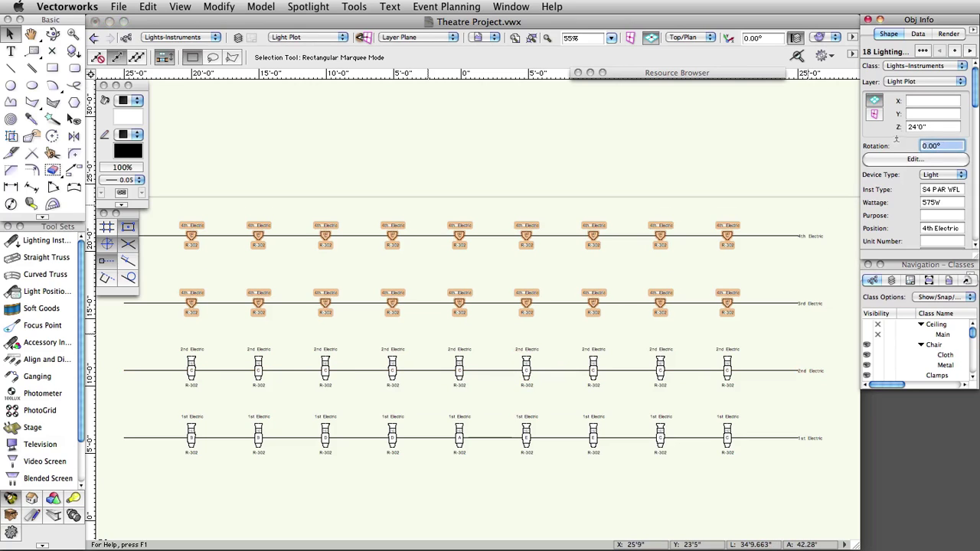
{"action": "type", "text": "180"}
{"action": "key", "text": "Return"}
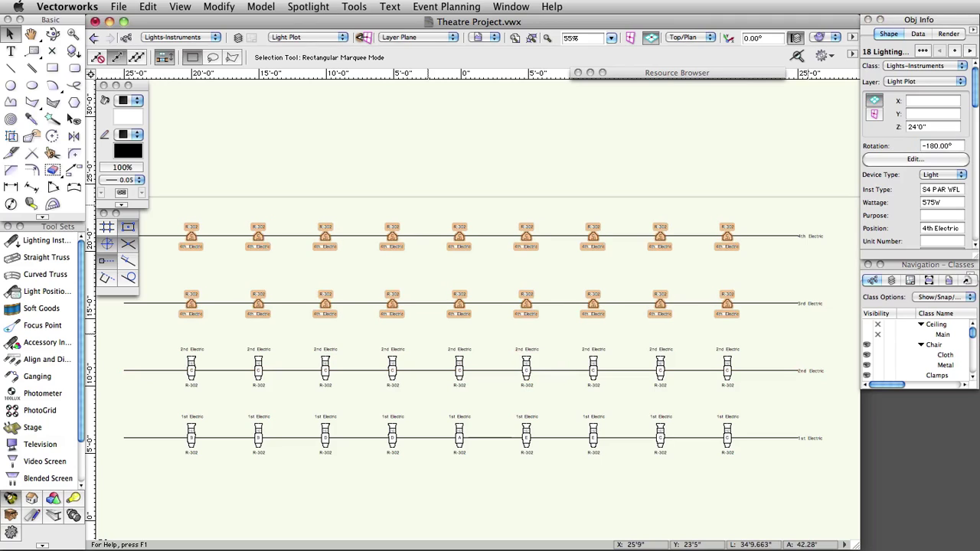
{"action": "scroll", "coordinate": [529, 263], "scroll_direction": "down", "scroll_amount": 3}
{"action": "scroll", "coordinate": [345, 431], "scroll_direction": "up", "scroll_amount": 4}
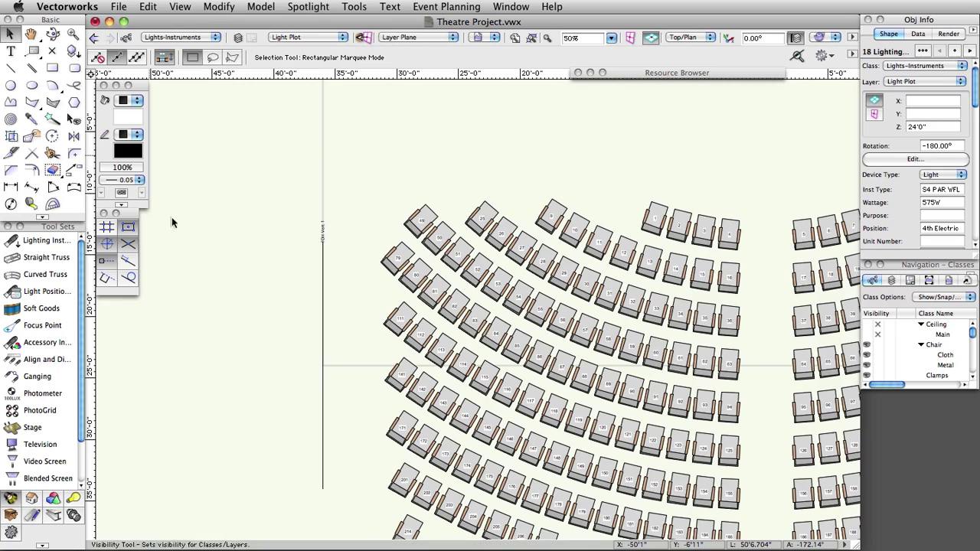
Step: In the LL-2 label legend layout, move the Position, Color and Focus labels right
{"action": "left_click", "coordinate": [273, 378]}
{"action": "scroll", "coordinate": [303, 403], "scroll_direction": "up", "scroll_amount": 2}
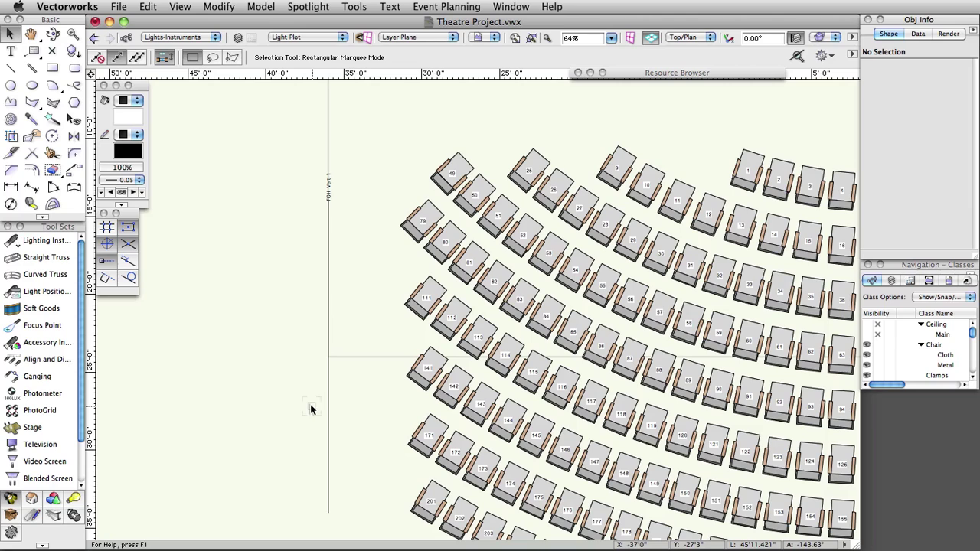
{"action": "left_click", "coordinate": [309, 7]}
{"action": "mouse_move", "coordinate": [342, 127]}
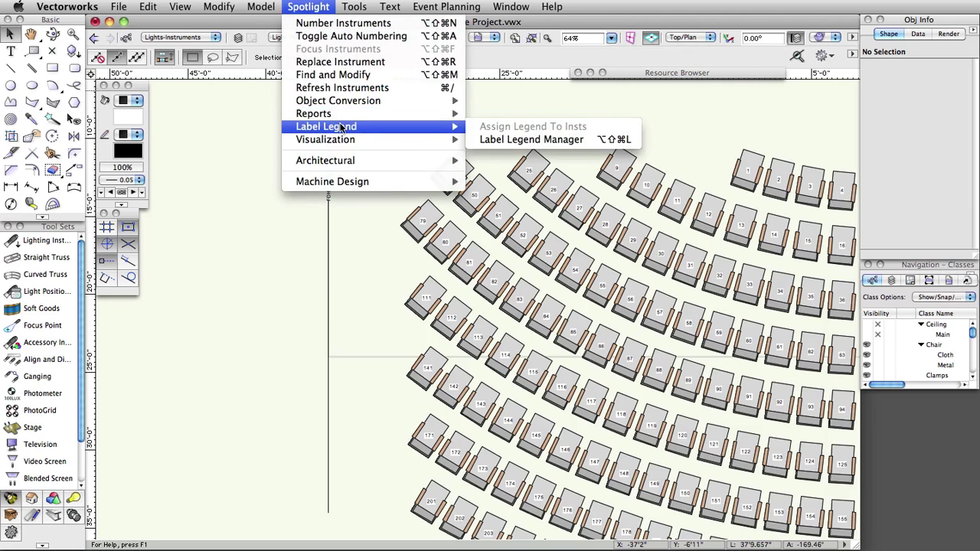
{"action": "left_click", "coordinate": [501, 139]}
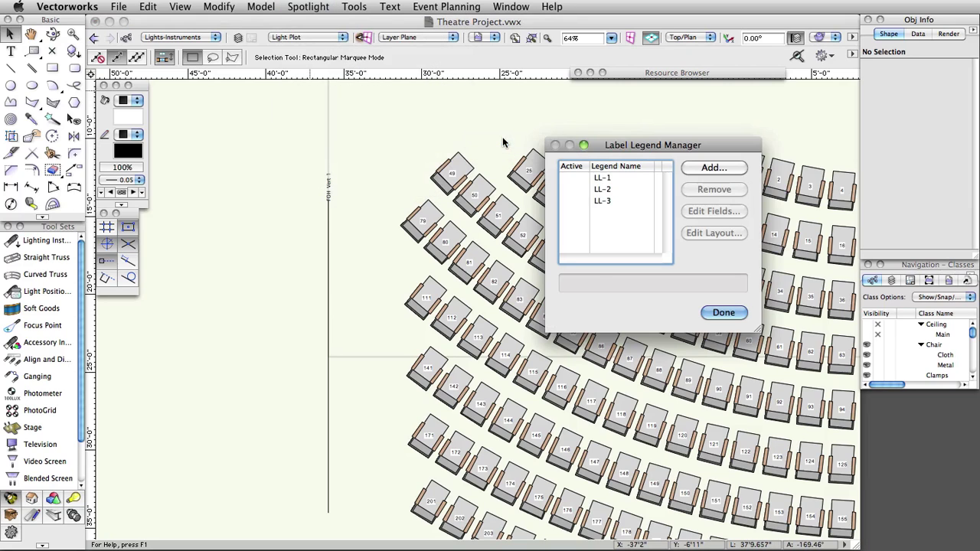
{"action": "left_click", "coordinate": [604, 190]}
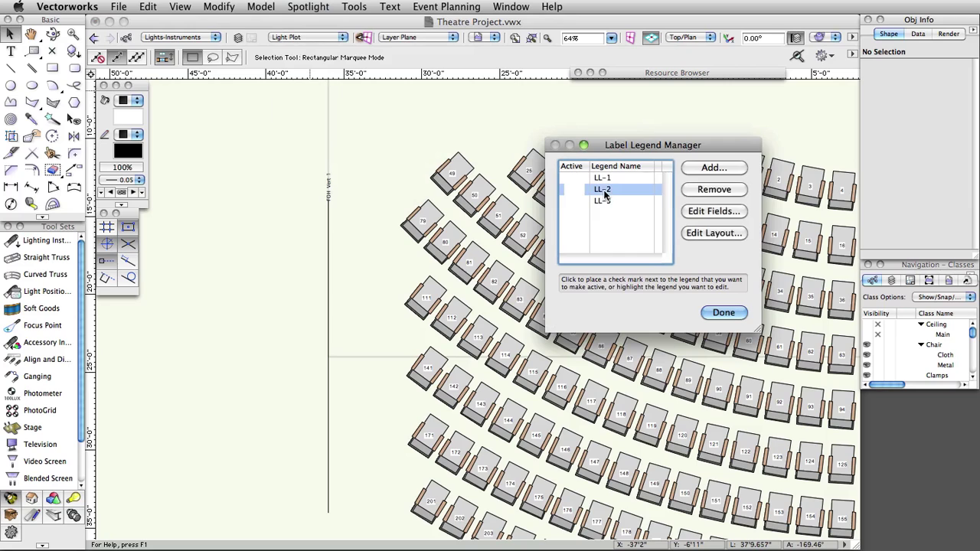
{"action": "left_click", "coordinate": [714, 233]}
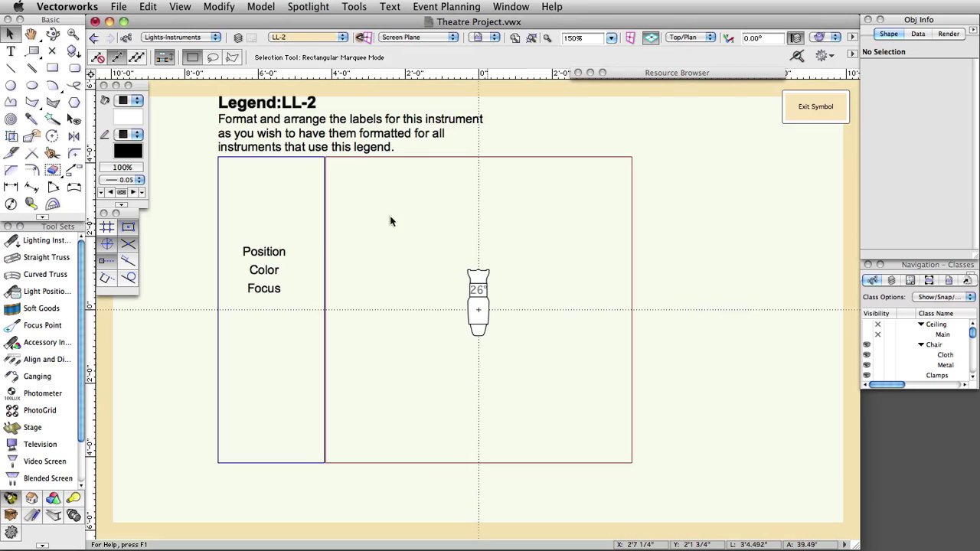
{"action": "left_click_drag", "start_coordinate": [229, 228], "coordinate": [295, 312]}
{"action": "left_click_drag", "start_coordinate": [264, 269], "coordinate": [429, 309]}
{"action": "left_click", "coordinate": [813, 108]}
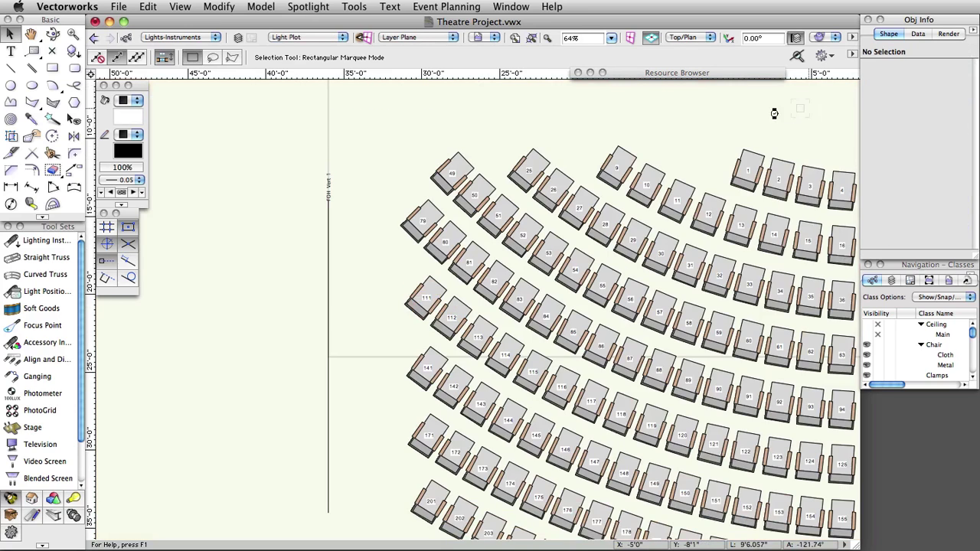
Step: In the LL-3 label legend layout, move the Position, Color and Focus labels right
{"action": "left_click", "coordinate": [308, 6]}
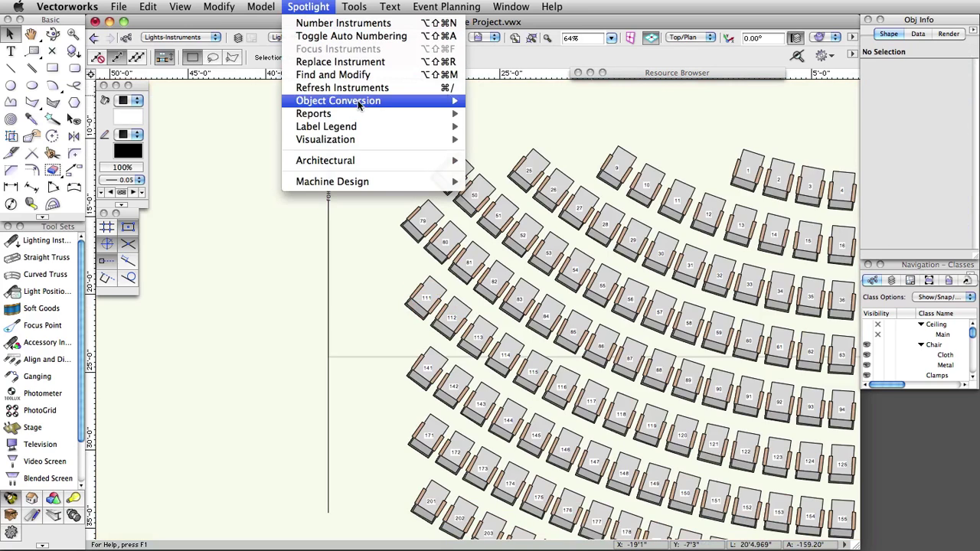
{"action": "mouse_move", "coordinate": [383, 126]}
{"action": "left_click", "coordinate": [531, 139]}
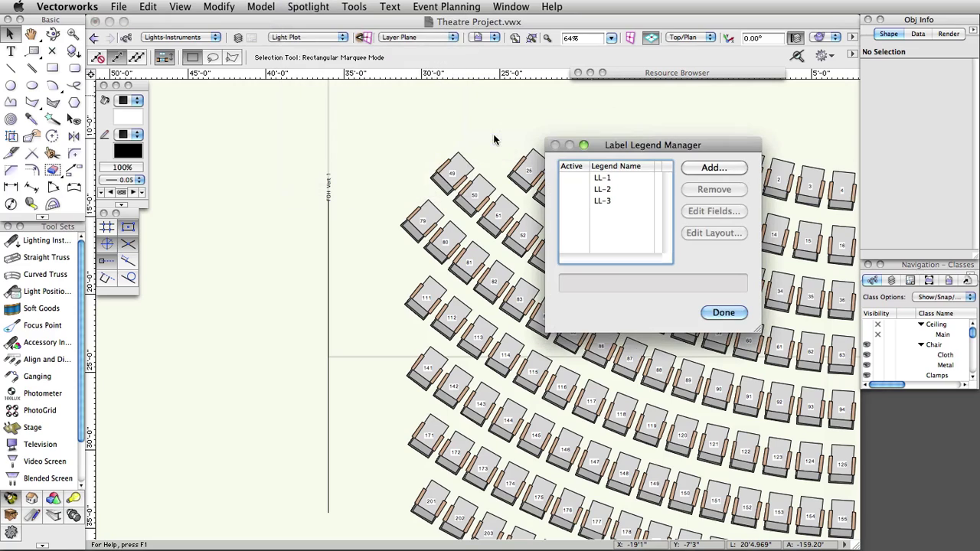
{"action": "left_click", "coordinate": [609, 203]}
{"action": "left_click", "coordinate": [706, 233]}
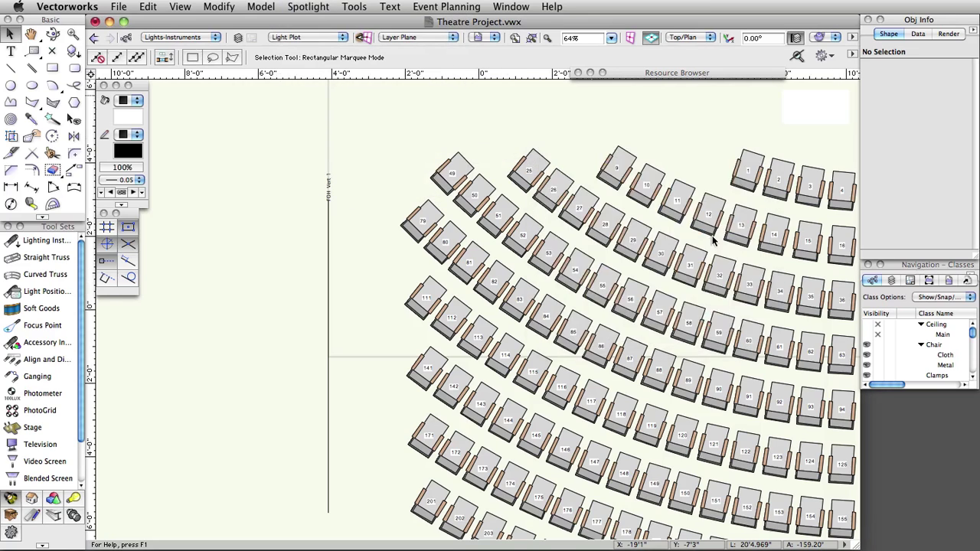
{"action": "left_click_drag", "start_coordinate": [239, 233], "coordinate": [290, 305]}
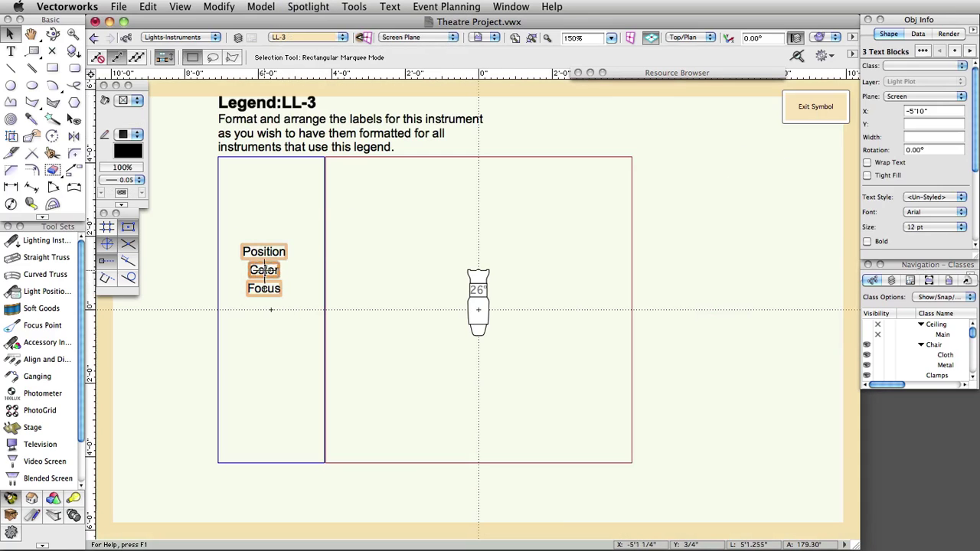
{"action": "left_click_drag", "start_coordinate": [265, 271], "coordinate": [535, 303]}
{"action": "left_click", "coordinate": [815, 107]}
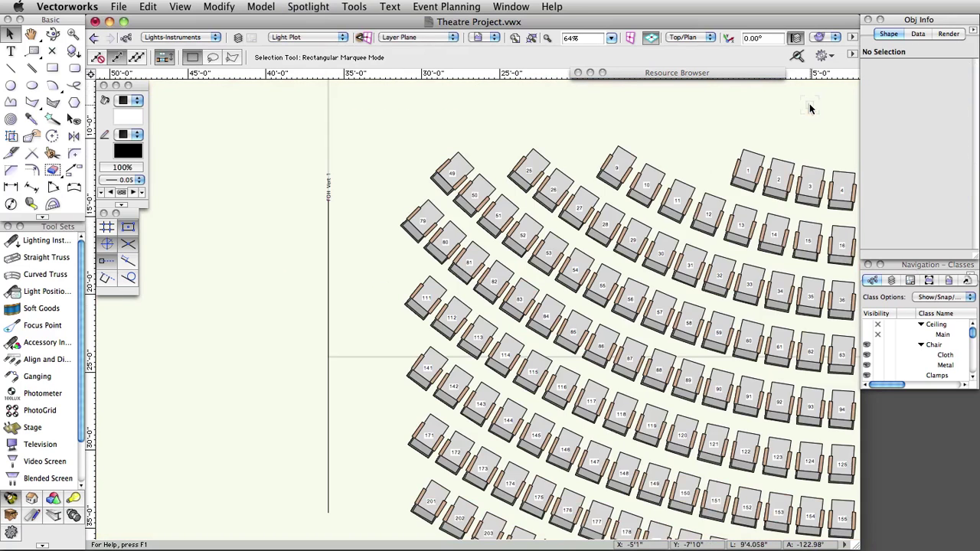
Step: Place an Etc Source 4 26° instrument on the FOH Vert 1 boom and open its properties
{"action": "left_click", "coordinate": [590, 72]}
{"action": "left_click", "coordinate": [779, 193]}
{"action": "scroll", "coordinate": [713, 168], "scroll_direction": "up", "scroll_amount": 5}
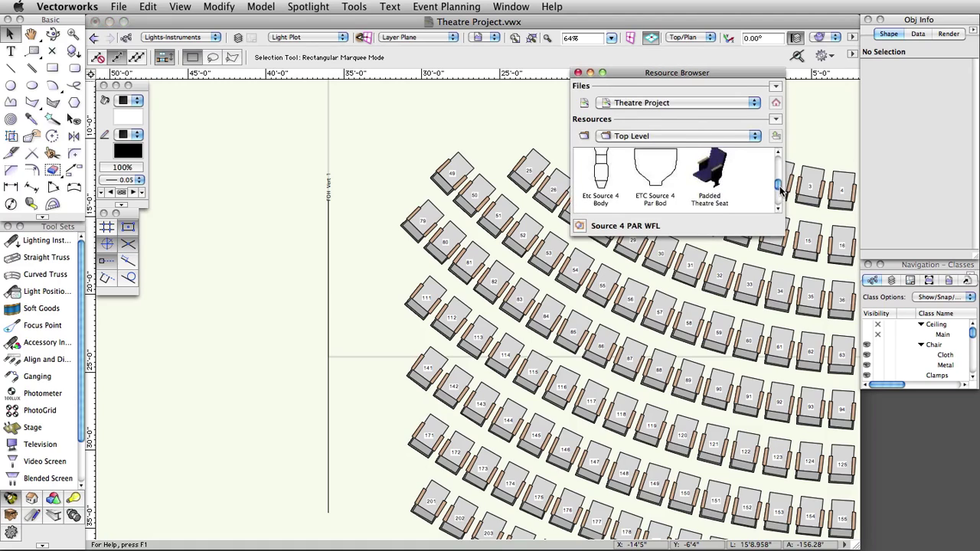
{"action": "scroll", "coordinate": [710, 162], "scroll_direction": "up", "scroll_amount": 1}
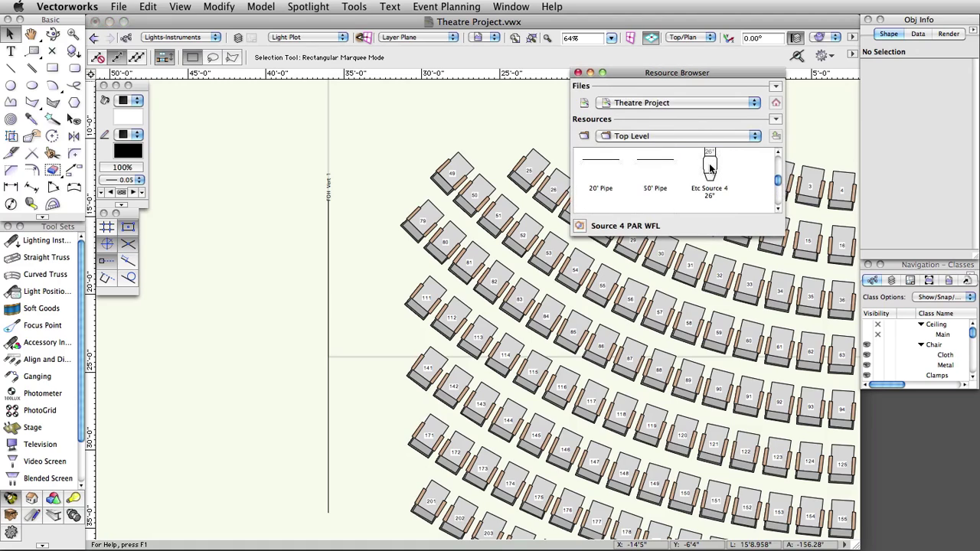
{"action": "double_click", "coordinate": [710, 167]}
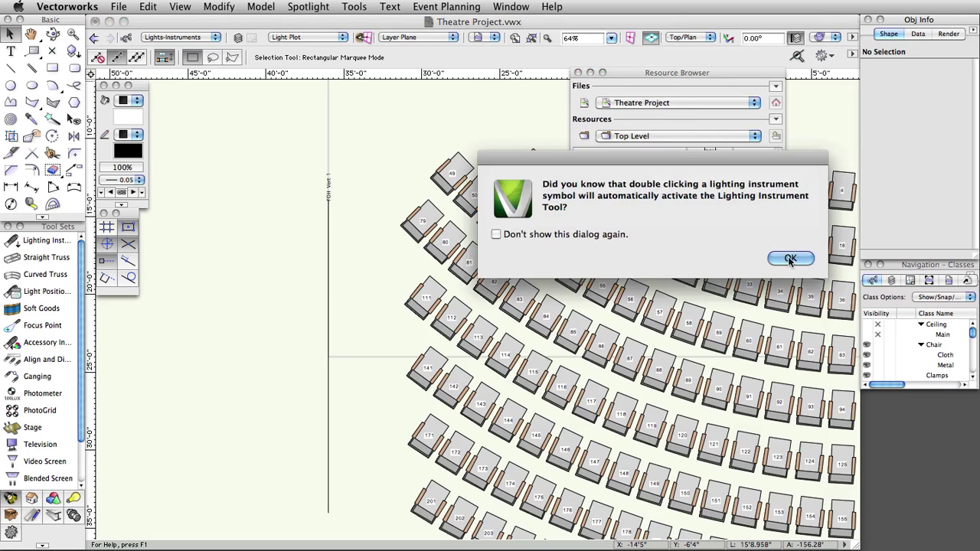
{"action": "left_click", "coordinate": [790, 259]}
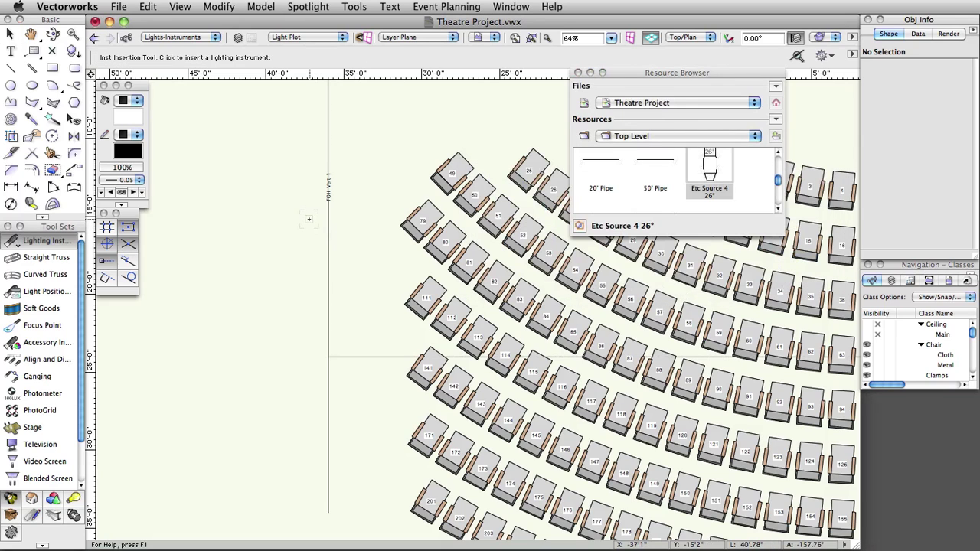
{"action": "left_click", "coordinate": [304, 222]}
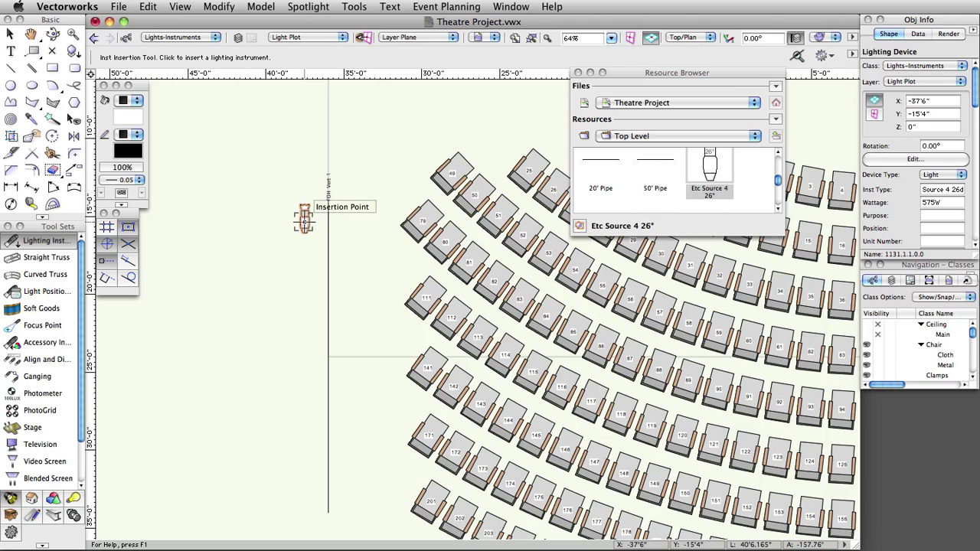
{"action": "key", "text": "x"}
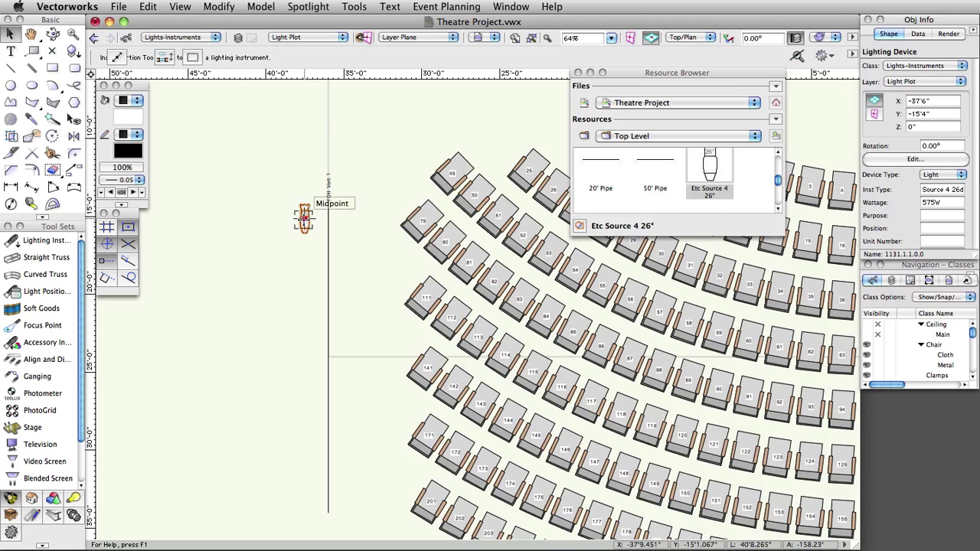
{"action": "double_click", "coordinate": [303, 218]}
Step: Set the instrument's position to FOH Vert 1 and its gel colour to R-36
{"action": "left_click", "coordinate": [448, 66]}
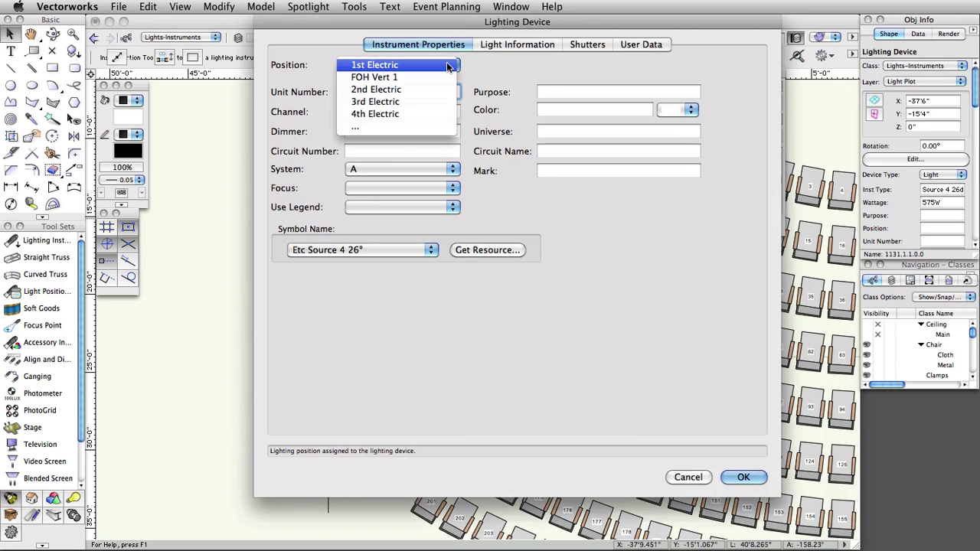
{"action": "left_click", "coordinate": [444, 76]}
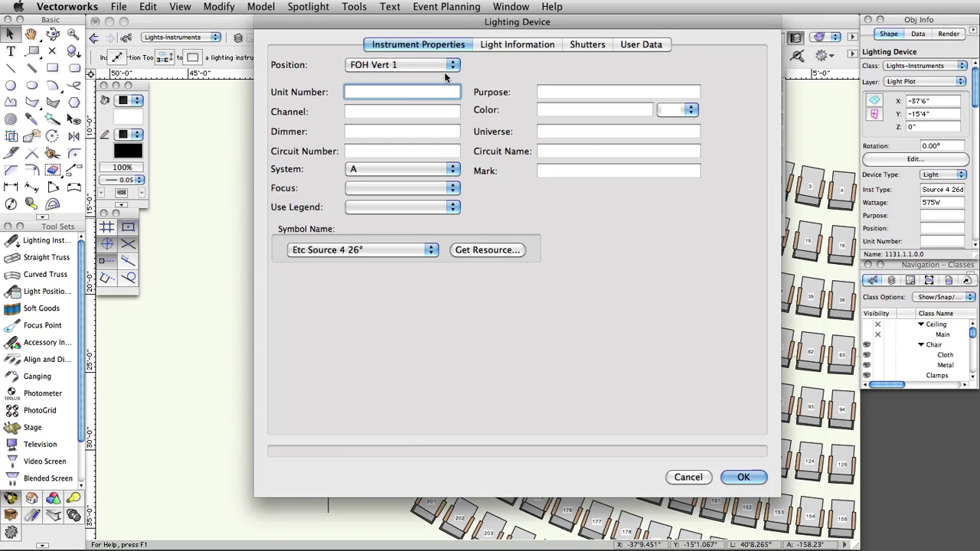
{"action": "left_click", "coordinate": [689, 111]}
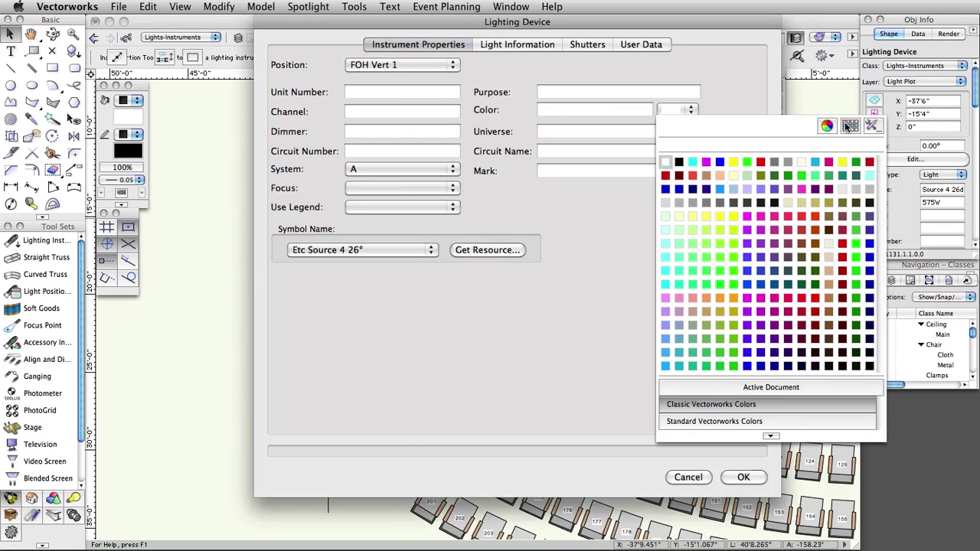
{"action": "left_click", "coordinate": [848, 124]}
{"action": "scroll", "coordinate": [752, 245], "scroll_direction": "down", "scroll_amount": 5}
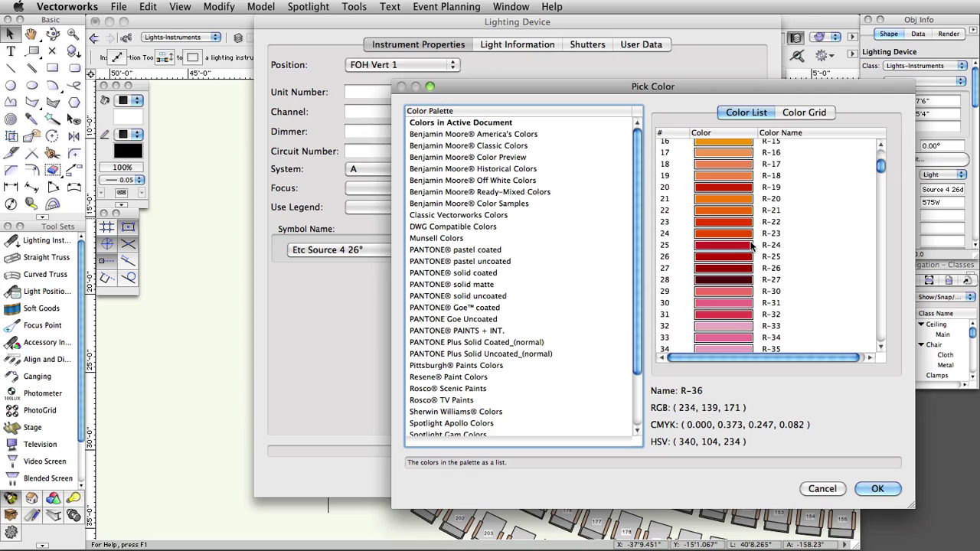
{"action": "scroll", "coordinate": [751, 245], "scroll_direction": "down", "scroll_amount": 2}
{"action": "left_click", "coordinate": [742, 298]}
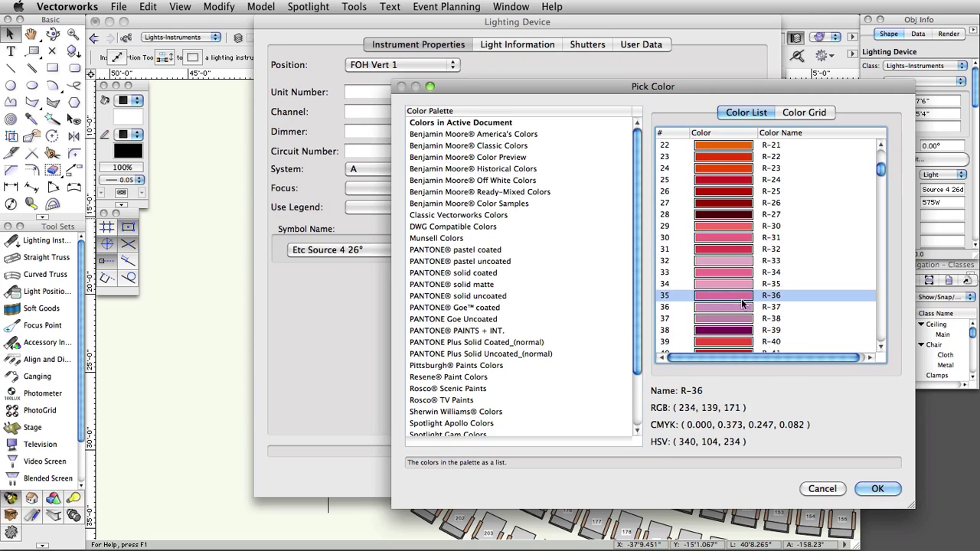
{"action": "left_click", "coordinate": [877, 488]}
{"action": "left_click", "coordinate": [517, 112]}
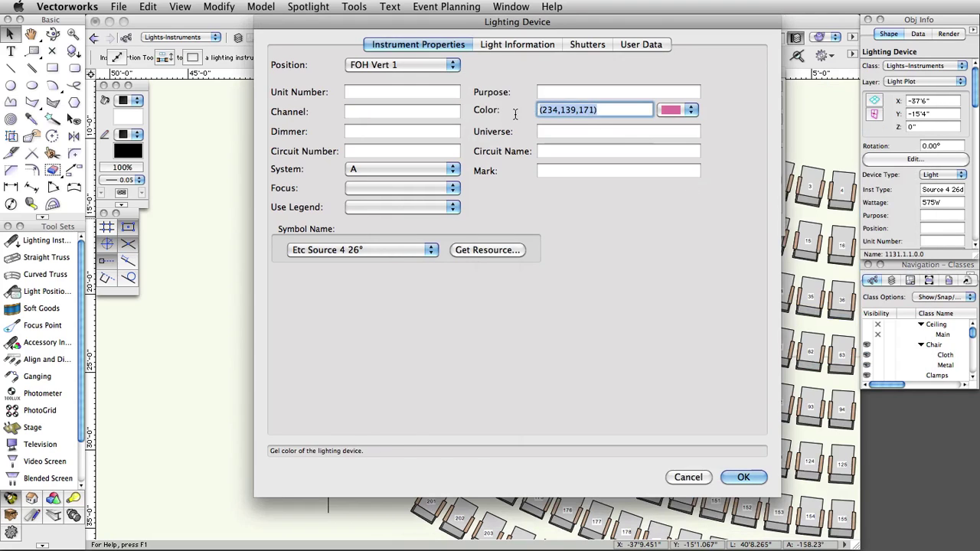
{"action": "type", "text": "R-36"}
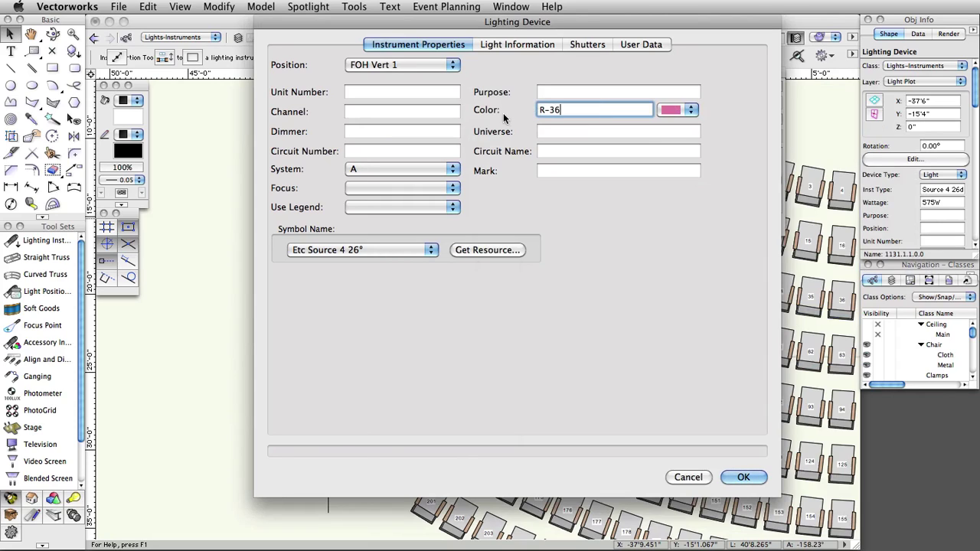
Step: Set the instrument's focus to C and confirm the settings
{"action": "left_click", "coordinate": [454, 189]}
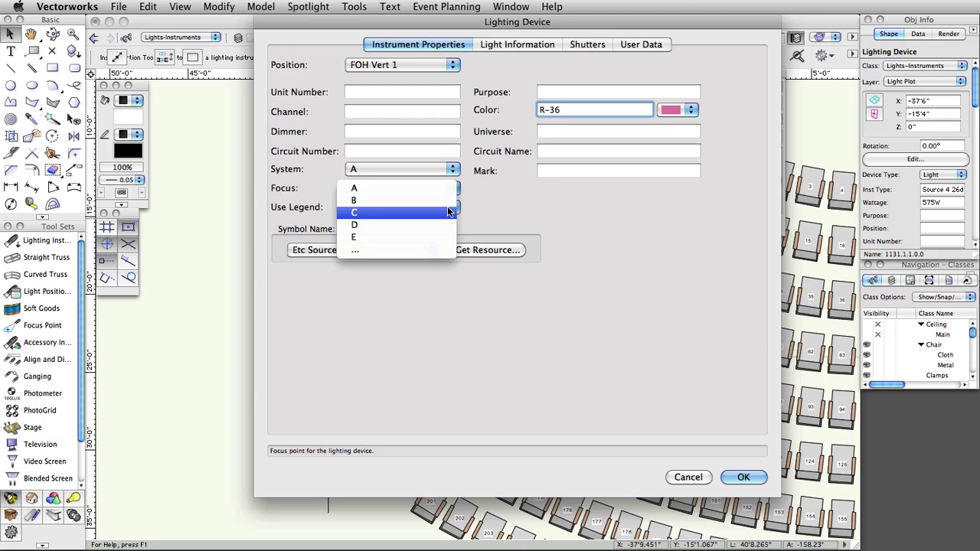
{"action": "left_click", "coordinate": [448, 211]}
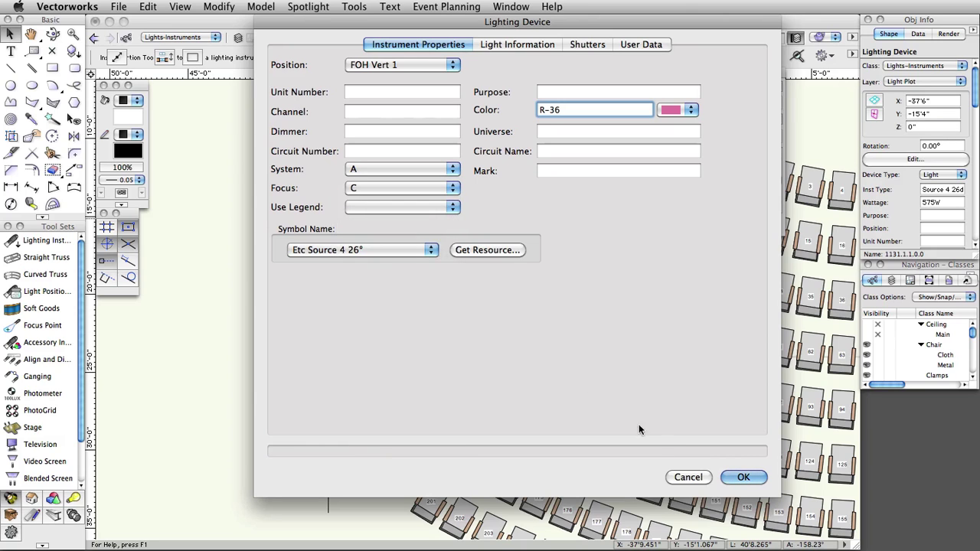
{"action": "left_click", "coordinate": [741, 477]}
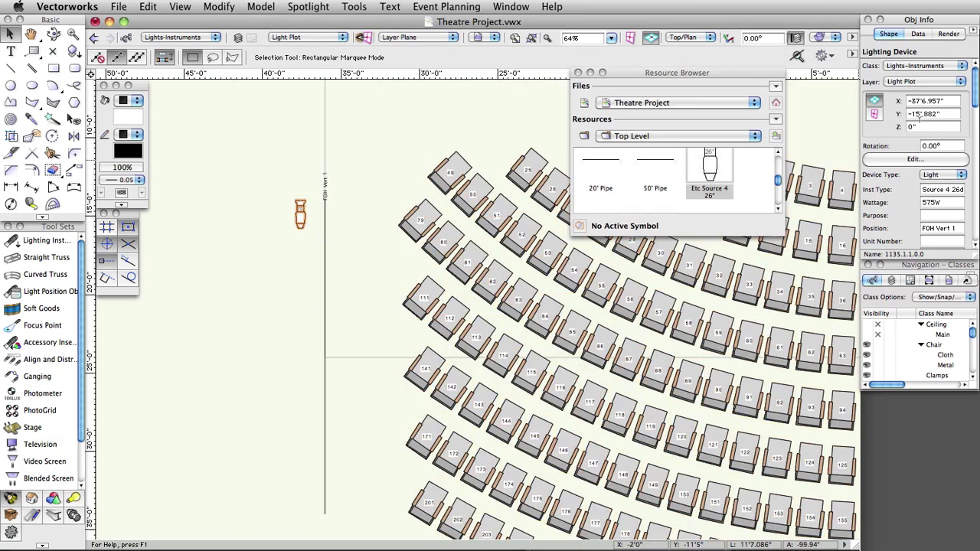
Step: Duplicate the light down the FOH Vert 1 pipe to make five lights
{"action": "left_click", "coordinate": [923, 126]}
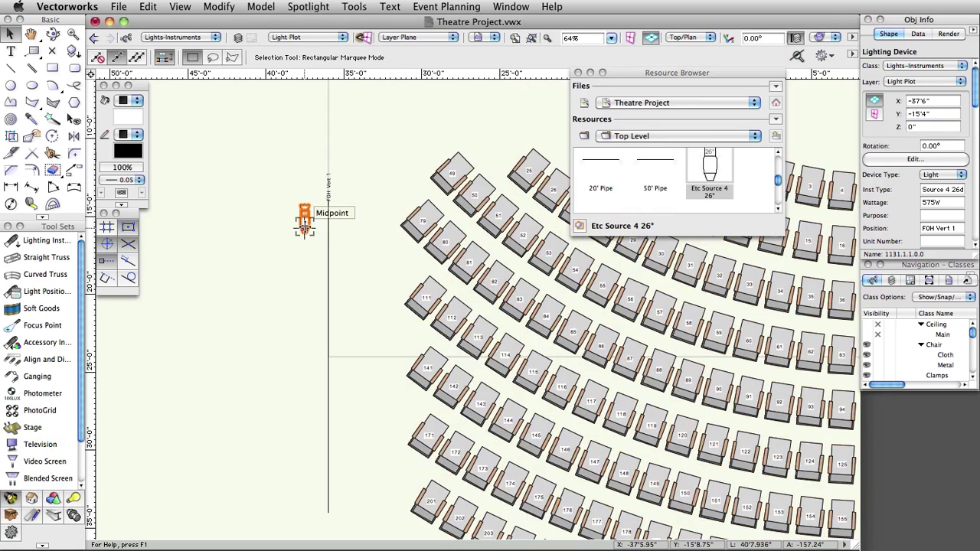
{"action": "left_click_drag", "start_coordinate": [306, 224], "coordinate": [306, 277], "text": "alt"}
{"action": "left_click_drag", "start_coordinate": [307, 326], "coordinate": [311, 466], "text": "alt"}
Step: Space the five lights evenly between the pipe's end points with Align and Distribute
{"action": "left_click_drag", "start_coordinate": [272, 181], "coordinate": [325, 480]}
{"action": "left_click", "coordinate": [47, 359]}
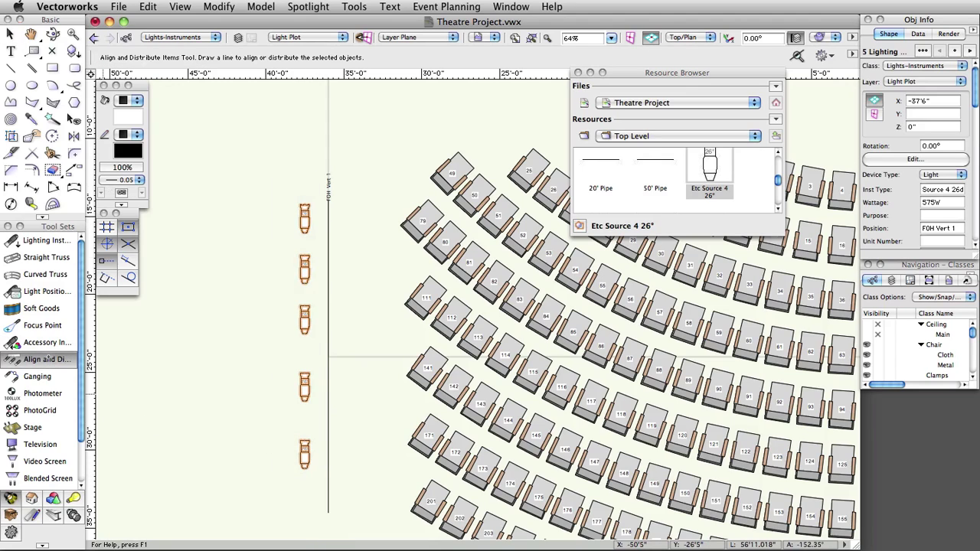
{"action": "left_click", "coordinate": [327, 512]}
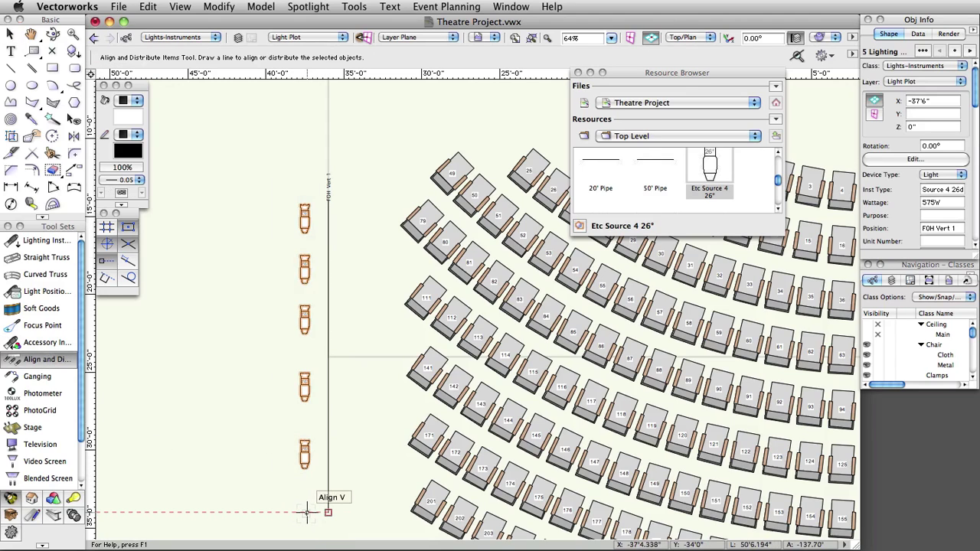
{"action": "scroll", "coordinate": [302, 203], "scroll_direction": "up", "scroll_amount": 3}
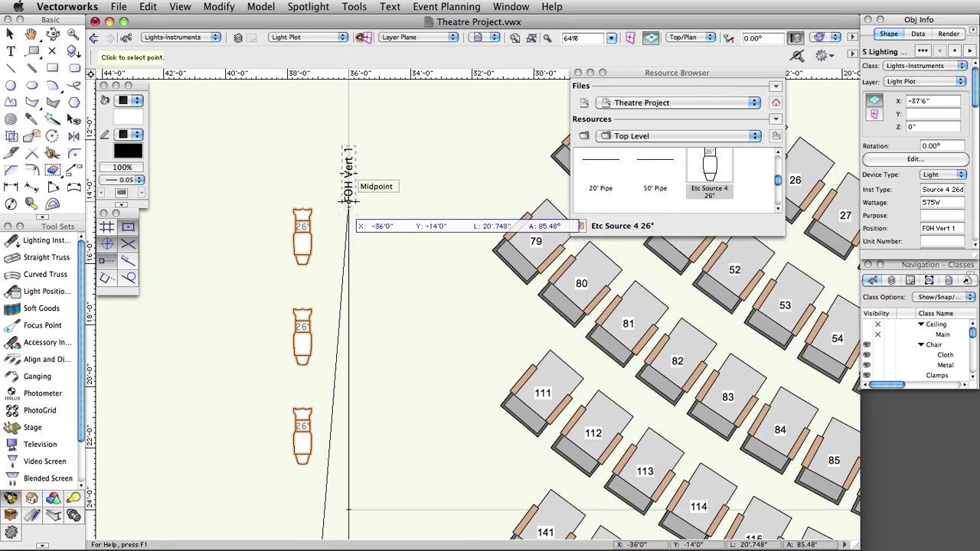
{"action": "left_click", "coordinate": [303, 203]}
{"action": "left_click", "coordinate": [545, 243]}
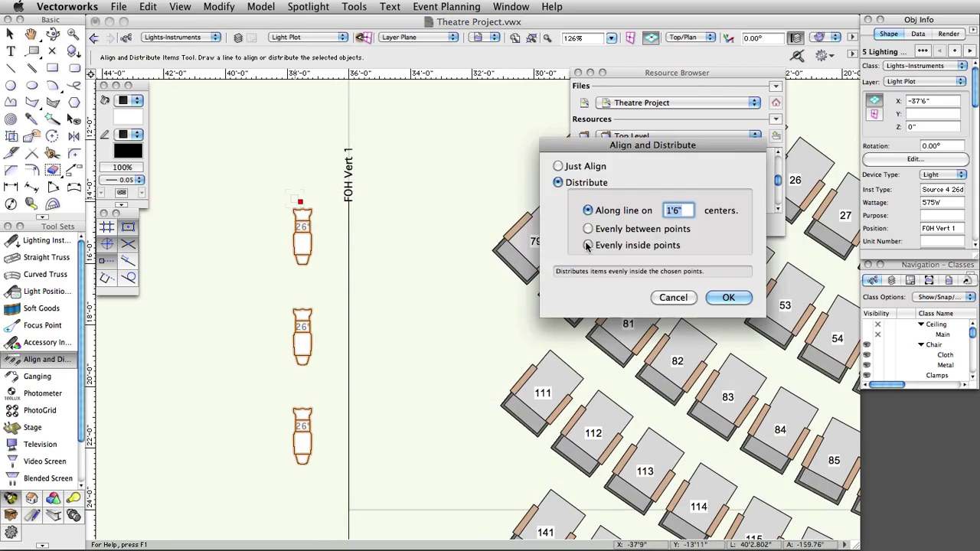
{"action": "left_click", "coordinate": [730, 296]}
{"action": "scroll", "coordinate": [428, 364], "scroll_direction": "down", "scroll_amount": 4}
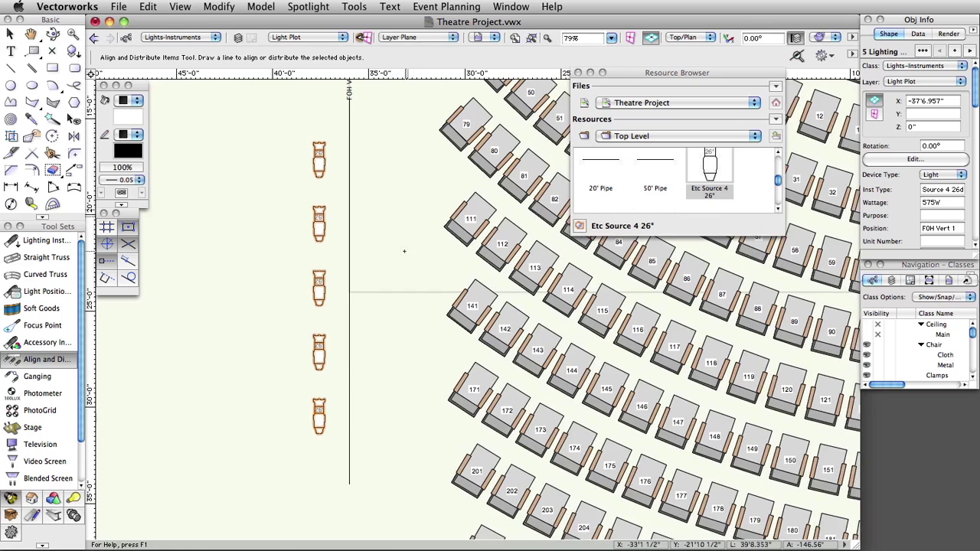
Step: Mirror a copy of the five lights across the pipe
{"action": "left_click", "coordinate": [73, 136]}
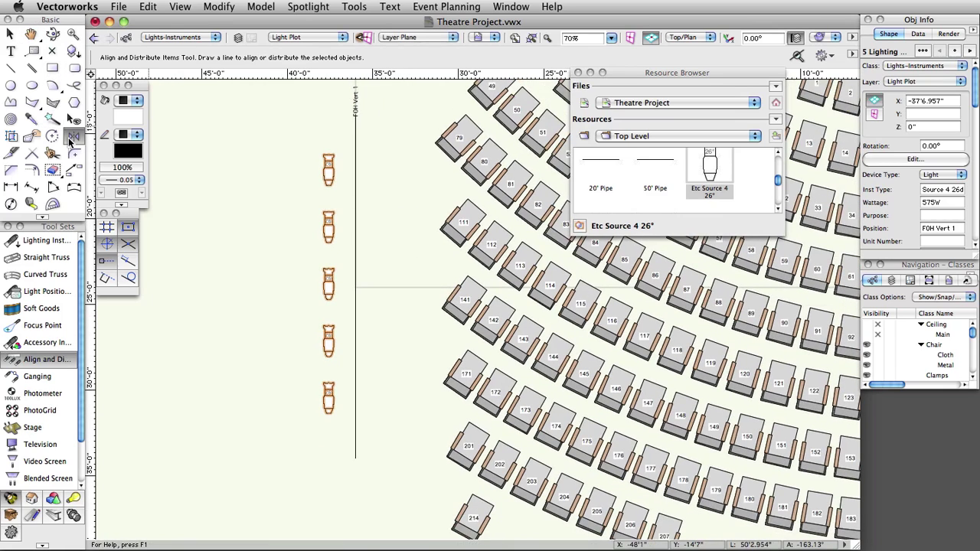
{"action": "left_click", "coordinate": [355, 160]}
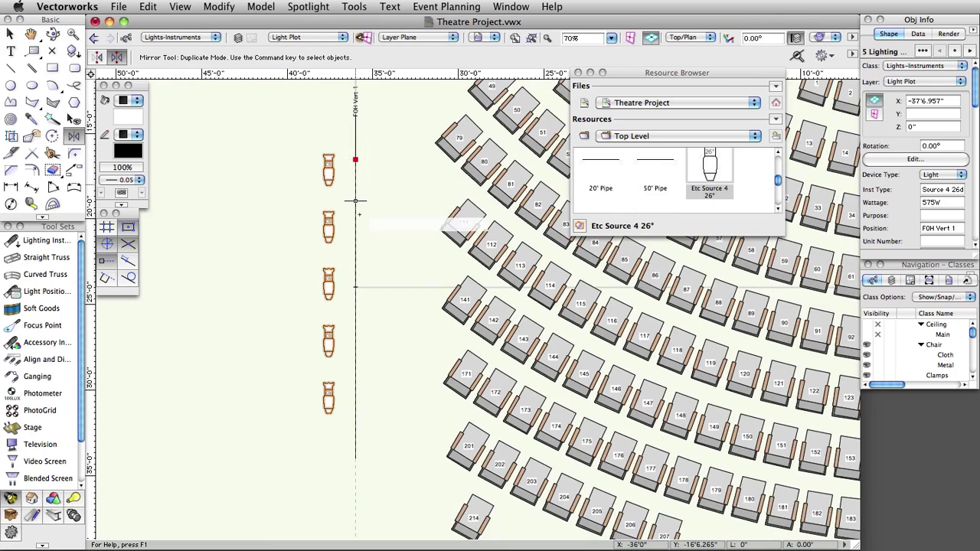
{"action": "left_click", "coordinate": [356, 226]}
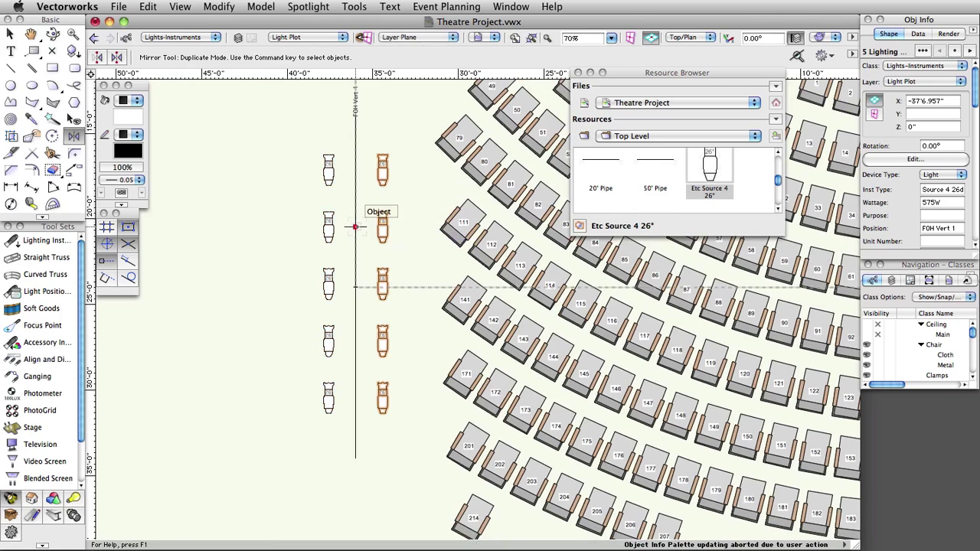
Step: Select the FOH Vert 1 pipe with all ten lights
{"action": "key", "text": "x"}
{"action": "scroll", "coordinate": [240, 166], "scroll_direction": "down", "scroll_amount": 2}
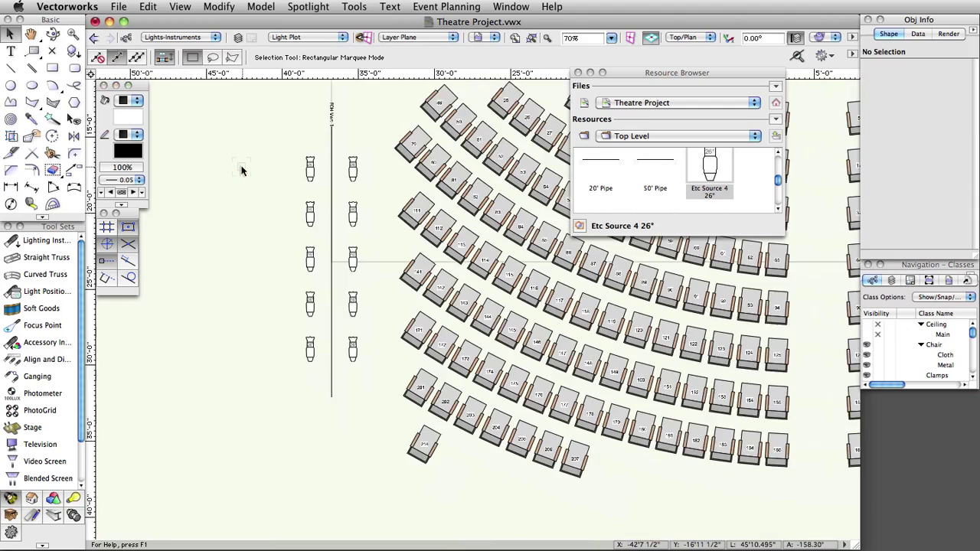
{"action": "scroll", "coordinate": [212, 240], "scroll_direction": "right", "scroll_amount": 2}
{"action": "scroll", "coordinate": [235, 193], "scroll_direction": "up", "scroll_amount": 2}
{"action": "left_click_drag", "start_coordinate": [224, 154], "coordinate": [343, 507]}
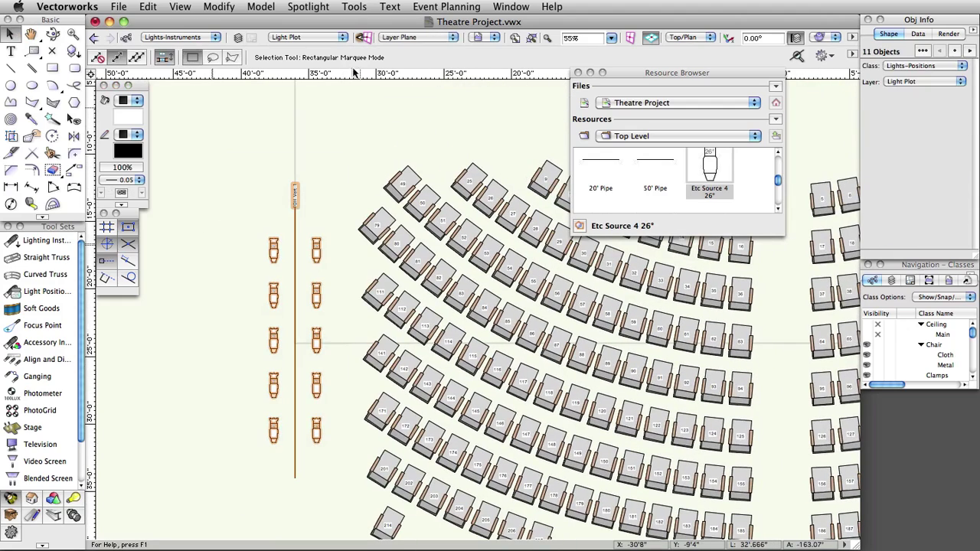
Step: Make the Theatre Architecture design layer visible in Organization and zoom out
{"action": "left_click", "coordinate": [354, 7]}
{"action": "left_click", "coordinate": [364, 23]}
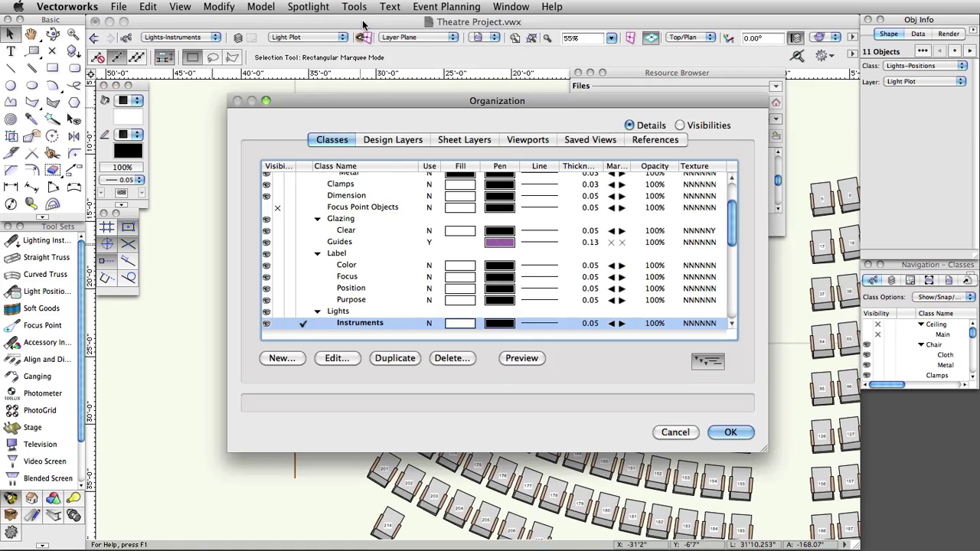
{"action": "left_click", "coordinate": [397, 139]}
{"action": "left_click", "coordinate": [266, 224]}
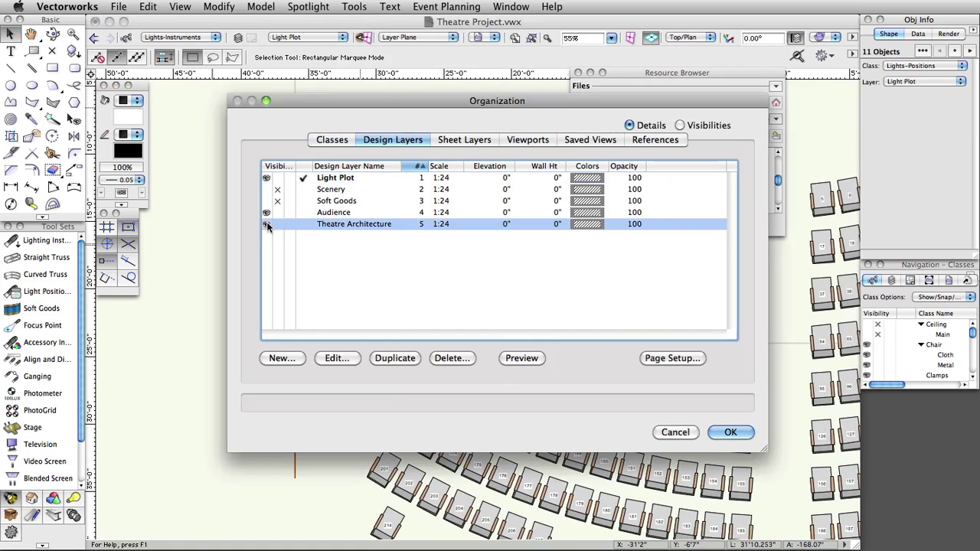
{"action": "left_click", "coordinate": [723, 433]}
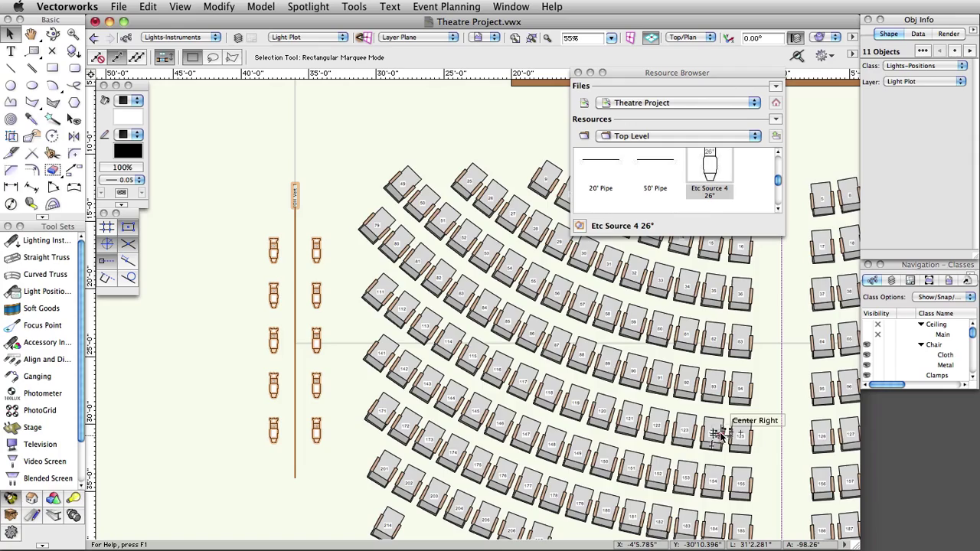
{"action": "left_click", "coordinate": [590, 72]}
{"action": "scroll", "coordinate": [628, 354], "scroll_direction": "down", "scroll_amount": 3}
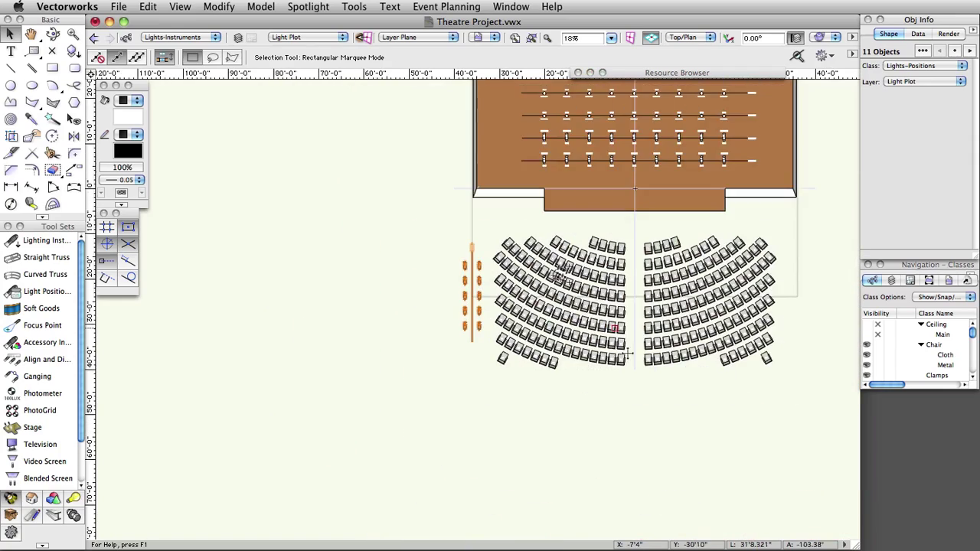
{"action": "scroll", "coordinate": [627, 353], "scroll_direction": "right", "scroll_amount": 3}
Step: Mirror the boom and its ten lights across the seating centreline
{"action": "left_click", "coordinate": [74, 136]}
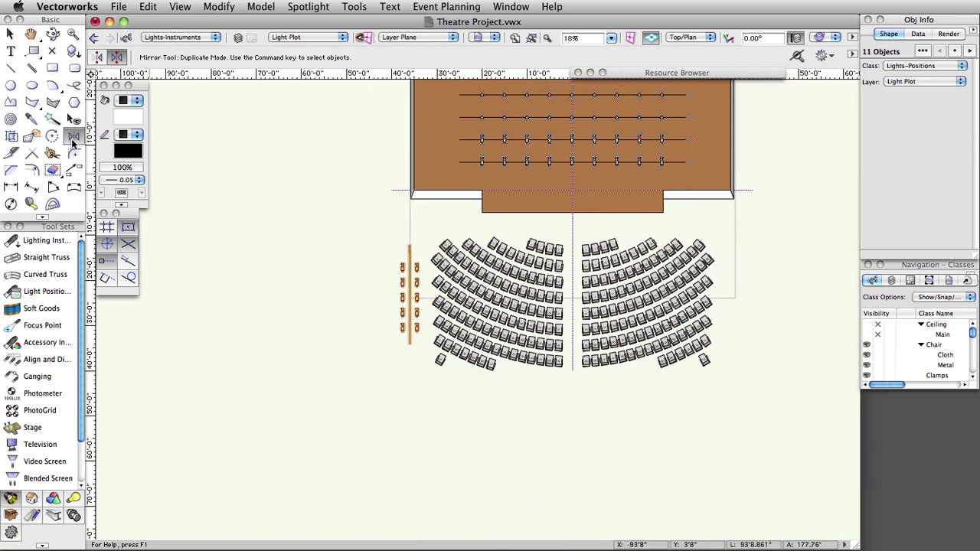
{"action": "left_click", "coordinate": [573, 372]}
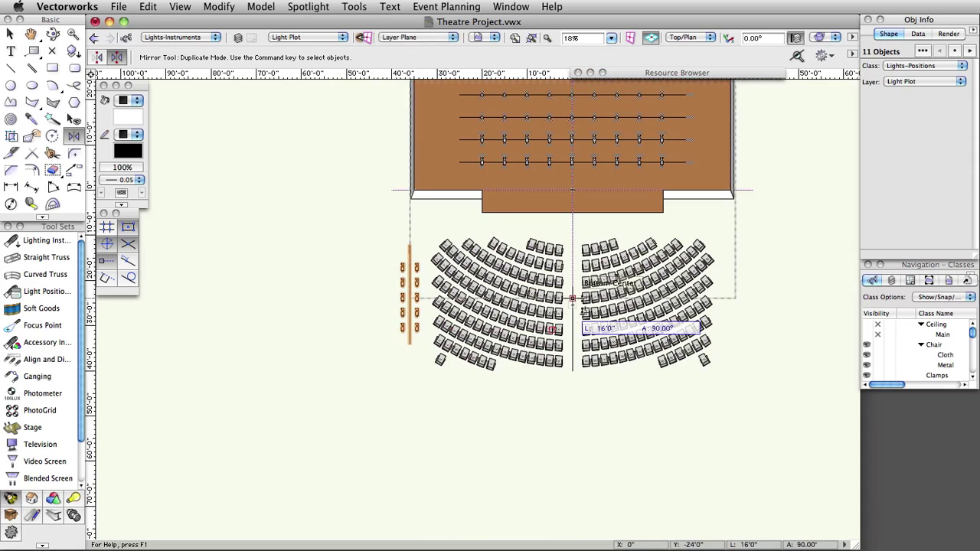
{"action": "left_click", "coordinate": [573, 297]}
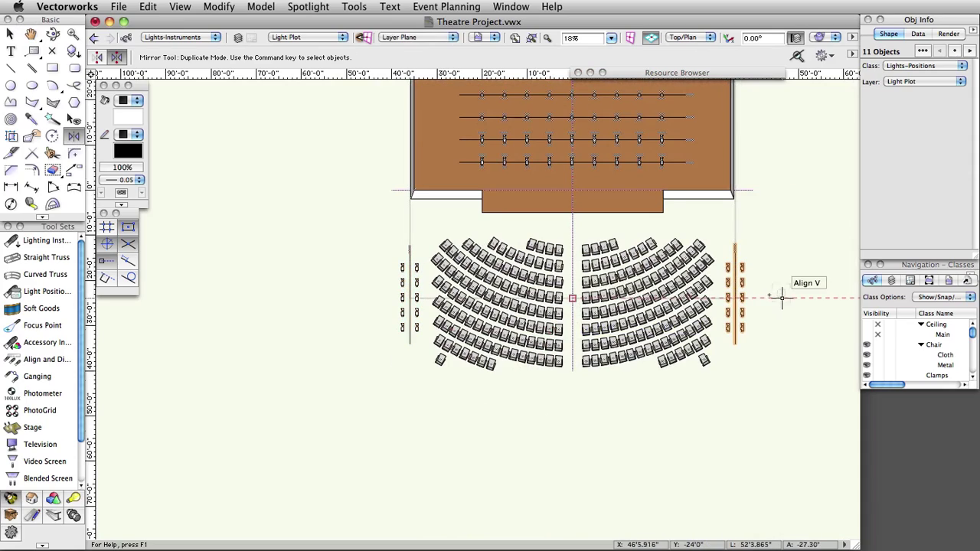
{"action": "scroll", "coordinate": [782, 298], "scroll_direction": "up", "scroll_amount": 5}
Step: Rename the mirrored position to FOH Vert 2 and select its ten lights
{"action": "key", "text": "x"}
{"action": "key", "text": "x"}
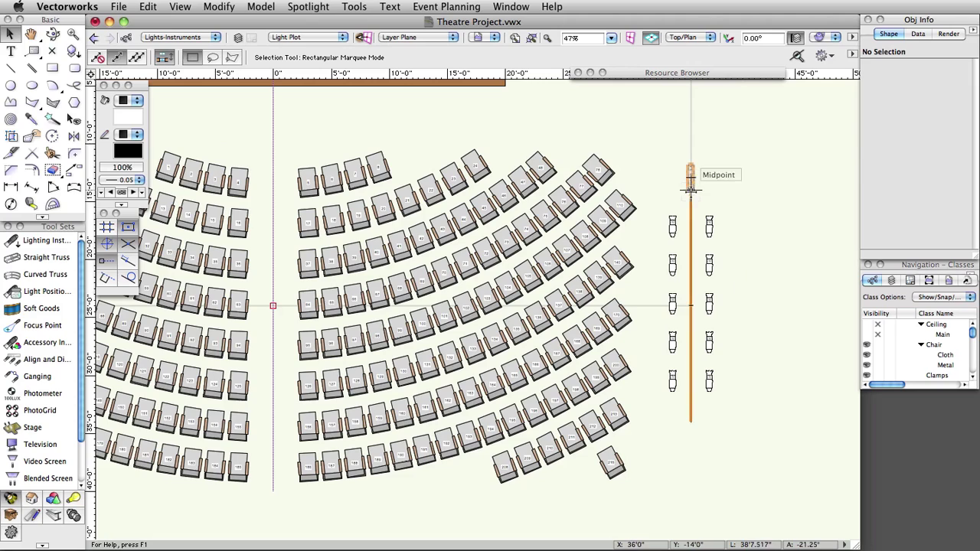
{"action": "left_click", "coordinate": [690, 186]}
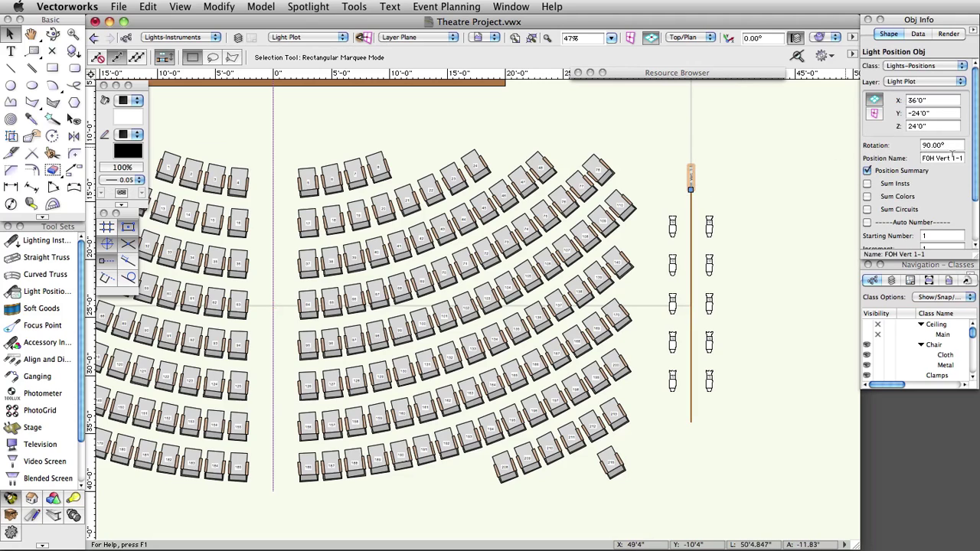
{"action": "left_click_drag", "start_coordinate": [953, 157], "coordinate": [966, 152]}
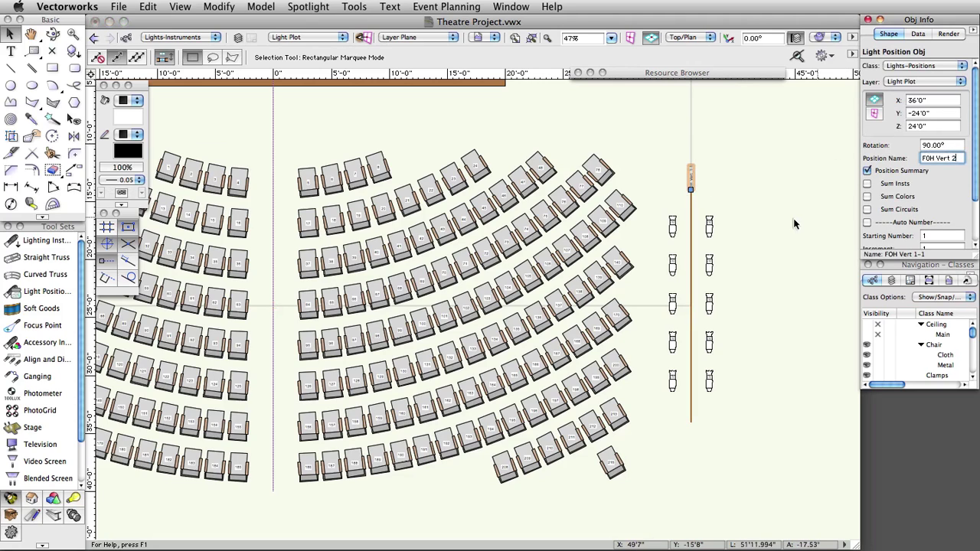
{"action": "key", "text": "Return"}
{"action": "left_click_drag", "start_coordinate": [655, 205], "coordinate": [753, 403]}
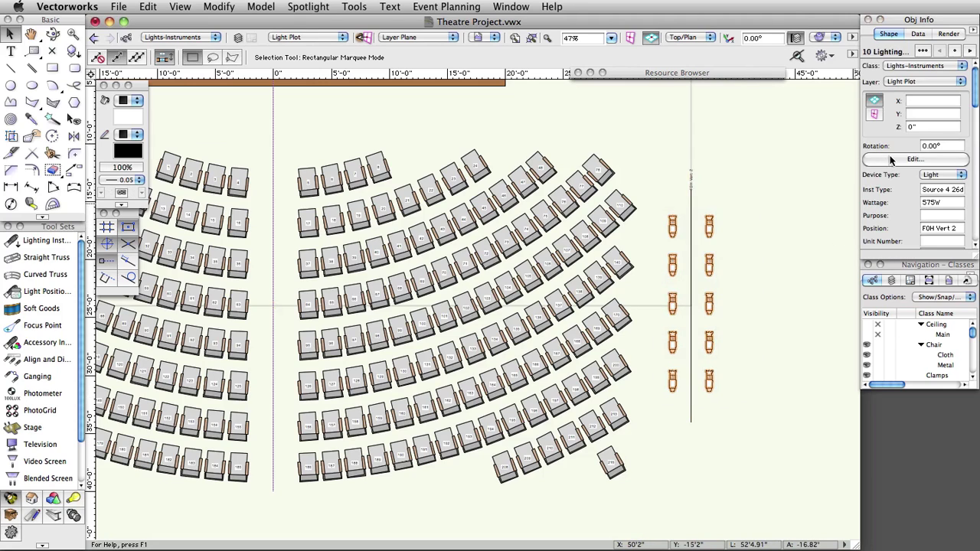
Step: Set the selected lights' focus to B and deselect them
{"action": "left_click", "coordinate": [890, 159]}
{"action": "left_click", "coordinate": [455, 187]}
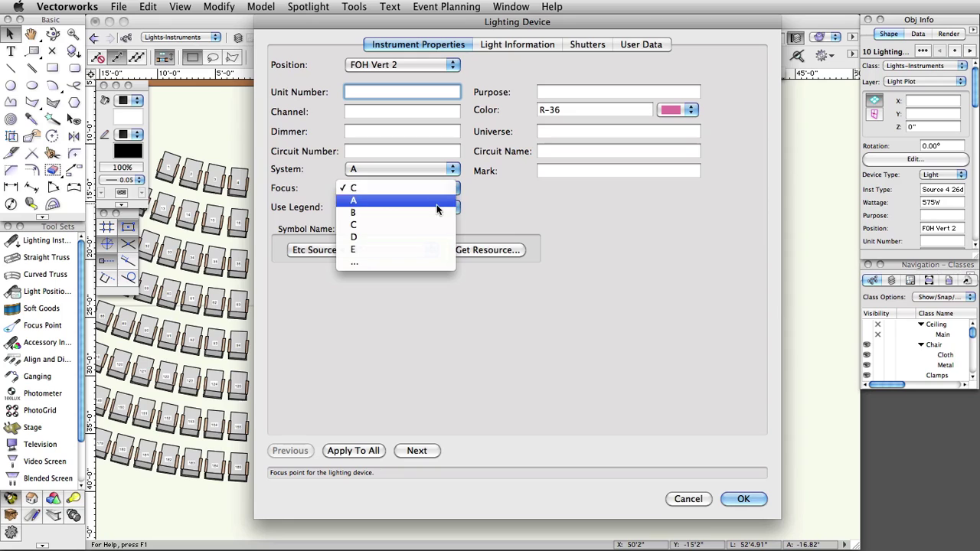
{"action": "left_click", "coordinate": [435, 211]}
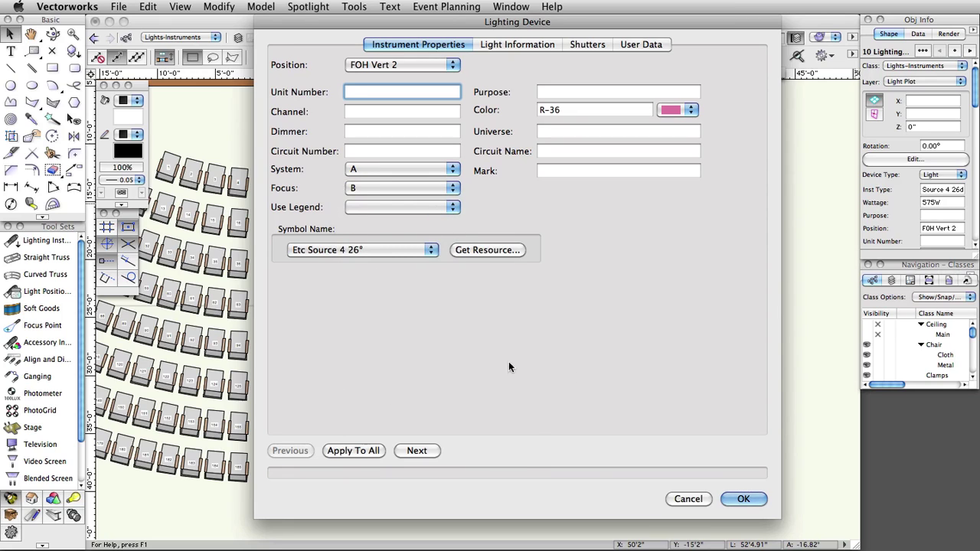
{"action": "left_click", "coordinate": [745, 499]}
{"action": "left_click", "coordinate": [735, 452]}
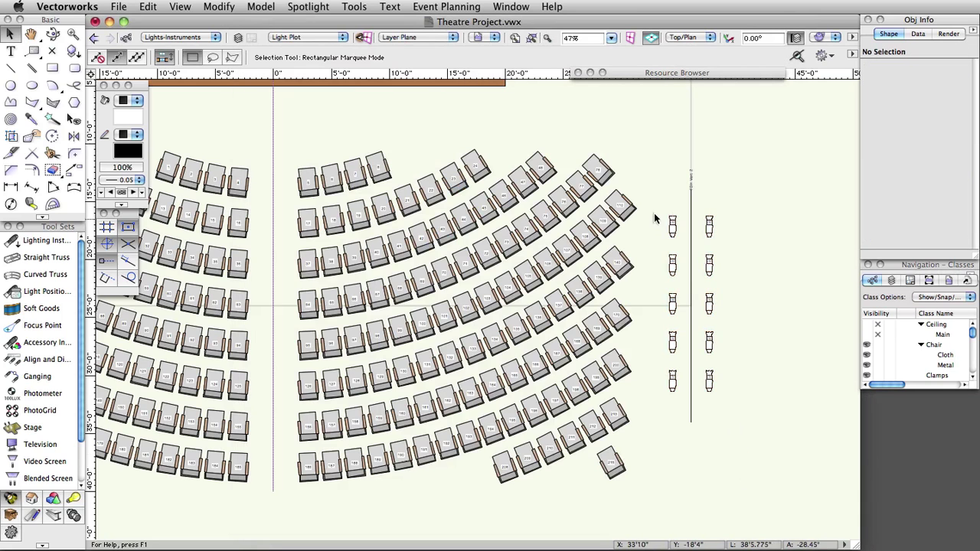
Step: Select the left column of five lights and open their legend choices, leaving the legend unchanged
{"action": "left_click_drag", "start_coordinate": [657, 205], "coordinate": [693, 409]}
{"action": "left_click", "coordinate": [888, 158]}
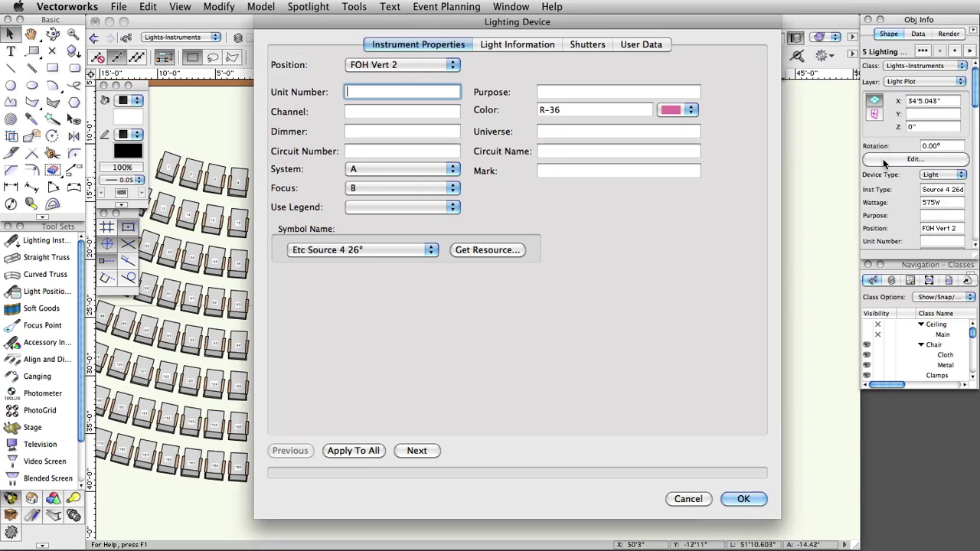
{"action": "left_click", "coordinate": [444, 207]}
{"action": "key", "text": "Escape"}
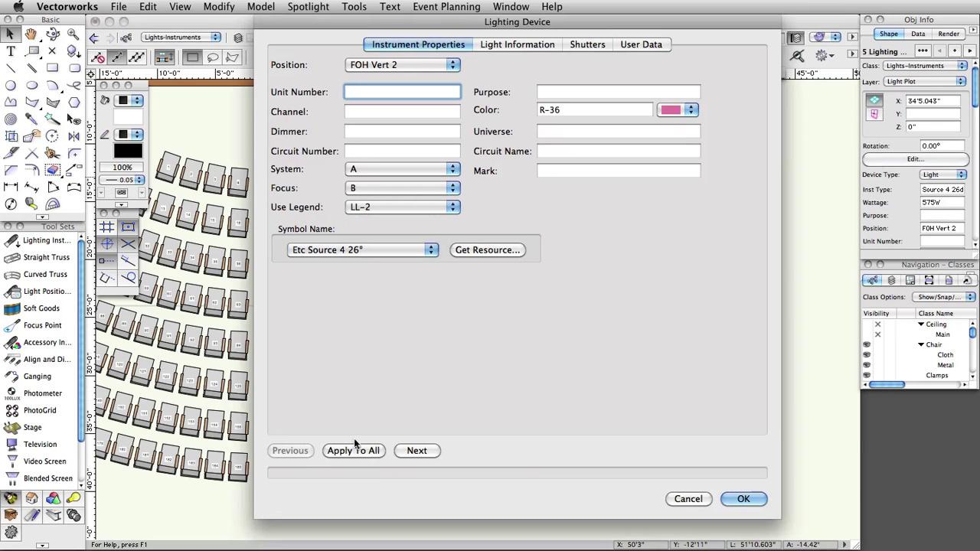
{"action": "left_click", "coordinate": [746, 498]}
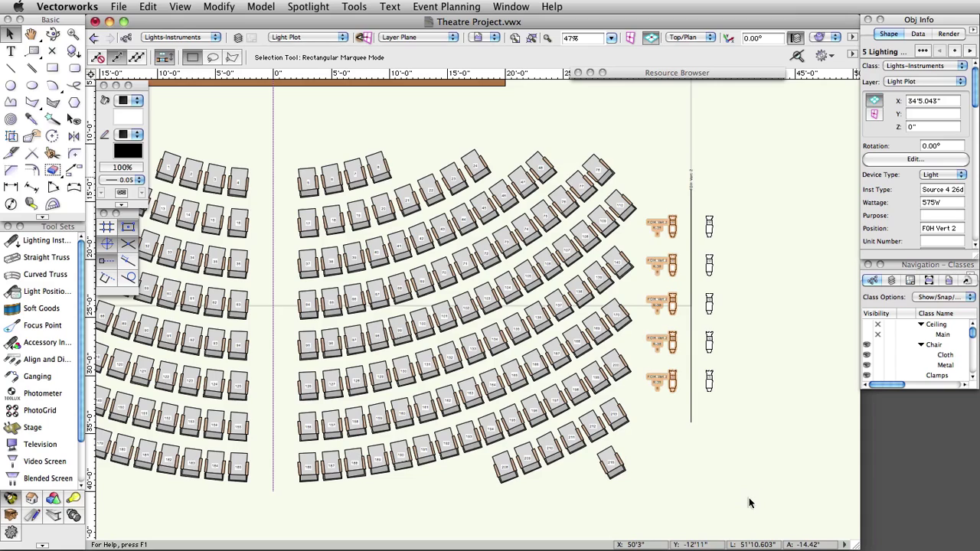
Step: Give the right column of five lights the LL-3 legend using Apply To All
{"action": "left_click_drag", "start_coordinate": [754, 202], "coordinate": [691, 408]}
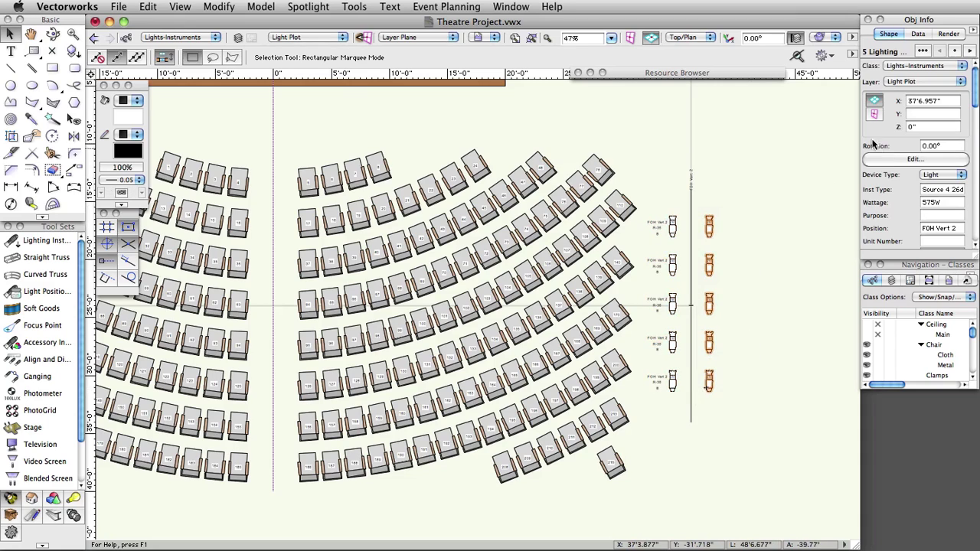
{"action": "left_click", "coordinate": [892, 157]}
{"action": "left_click", "coordinate": [445, 207]}
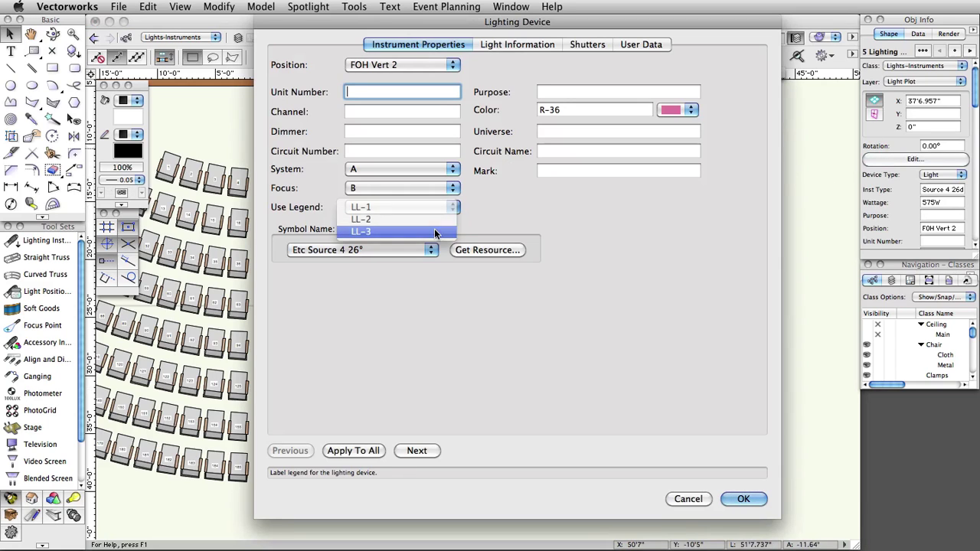
{"action": "left_click", "coordinate": [434, 231]}
{"action": "left_click", "coordinate": [353, 451]}
{"action": "left_click", "coordinate": [742, 499]}
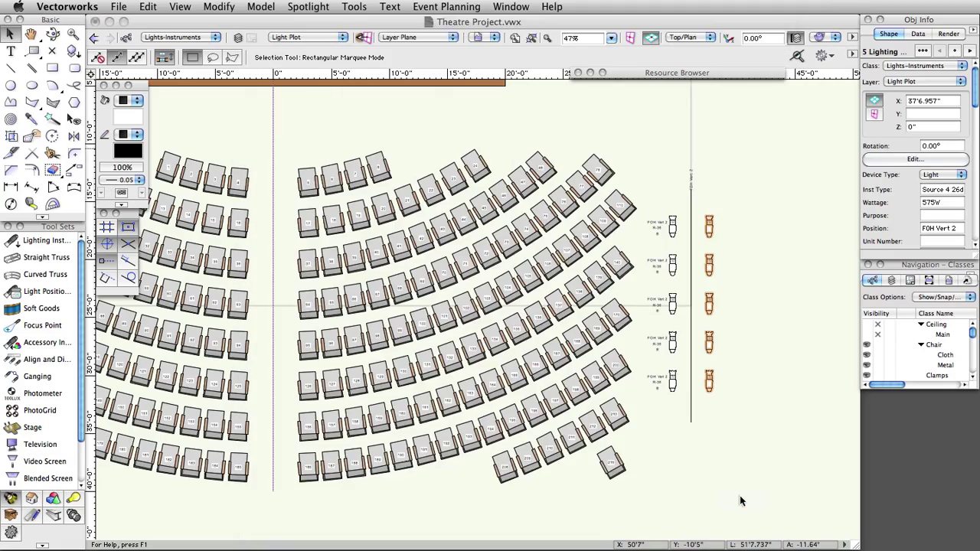
{"action": "left_click", "coordinate": [728, 482]}
Step: Set the left boom's five lights to legend LL-3 with Apply To All
{"action": "scroll", "coordinate": [728, 482], "scroll_direction": "left", "scroll_amount": 15}
{"action": "left_click_drag", "start_coordinate": [280, 212], "coordinate": [341, 424]}
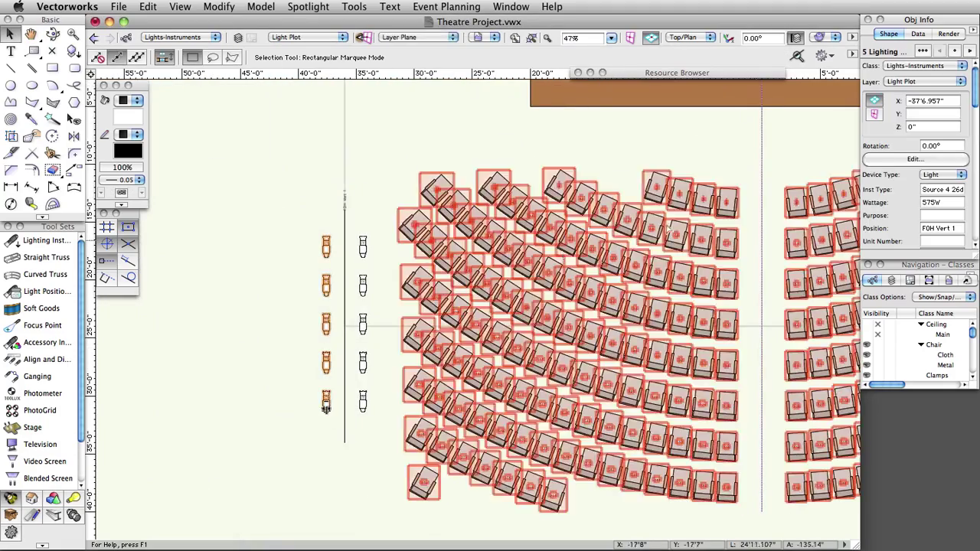
{"action": "double_click", "coordinate": [325, 407]}
{"action": "left_click", "coordinate": [445, 207]}
{"action": "left_click", "coordinate": [434, 231]}
{"action": "left_click", "coordinate": [352, 448]}
{"action": "left_click", "coordinate": [743, 498]}
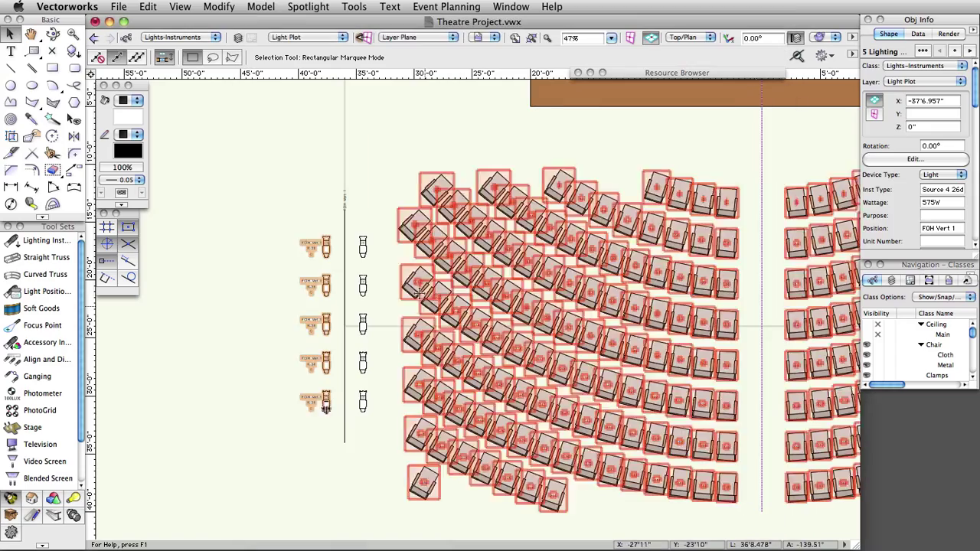
Step: Apply the LL-3 legend to the right boom's five lights
{"action": "left_click_drag", "start_coordinate": [350, 229], "coordinate": [394, 426]}
{"action": "double_click", "coordinate": [362, 324]}
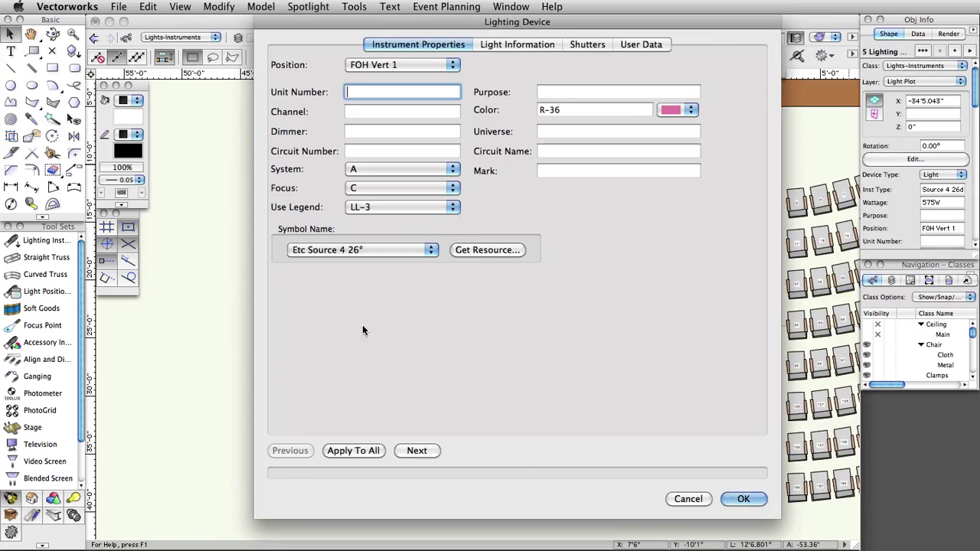
{"action": "left_click", "coordinate": [353, 450]}
{"action": "left_click", "coordinate": [743, 498]}
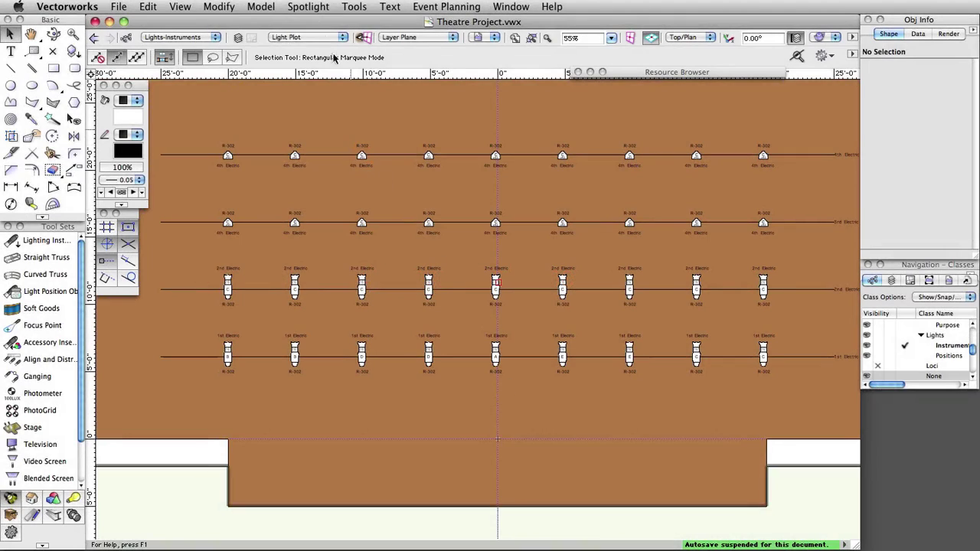
Step: Start Number Instruments on the Unit Number field with prefix S-
{"action": "left_click", "coordinate": [308, 7]}
{"action": "left_click", "coordinate": [314, 24]}
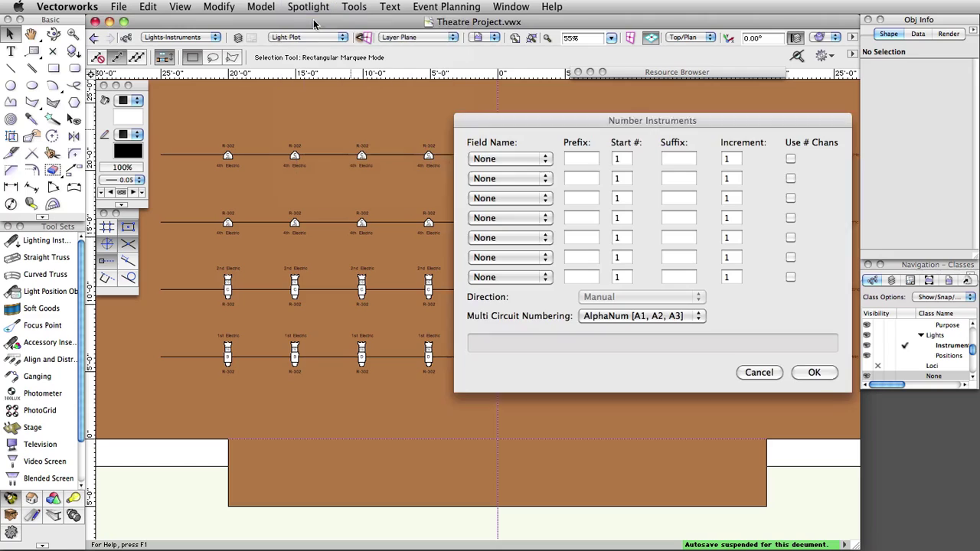
{"action": "left_click", "coordinate": [544, 157]}
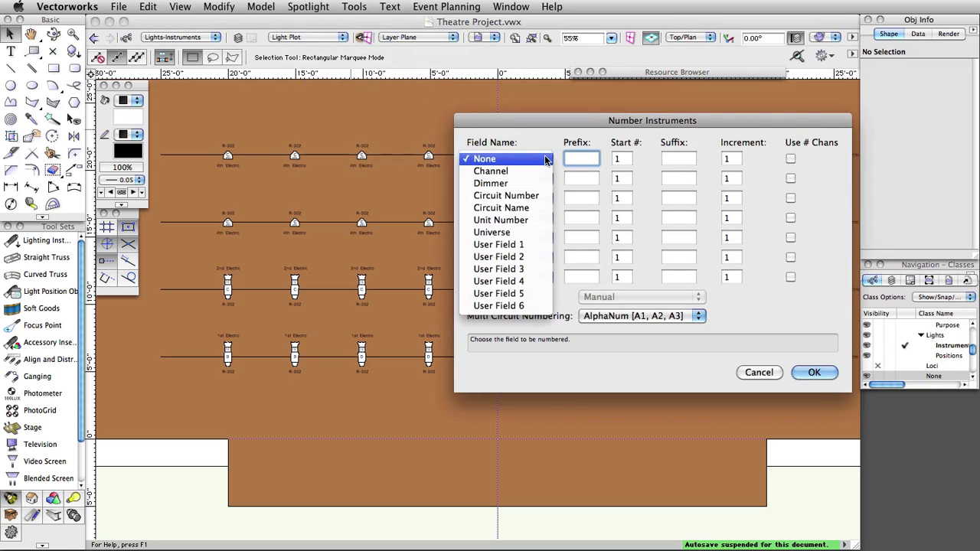
{"action": "left_click", "coordinate": [536, 220]}
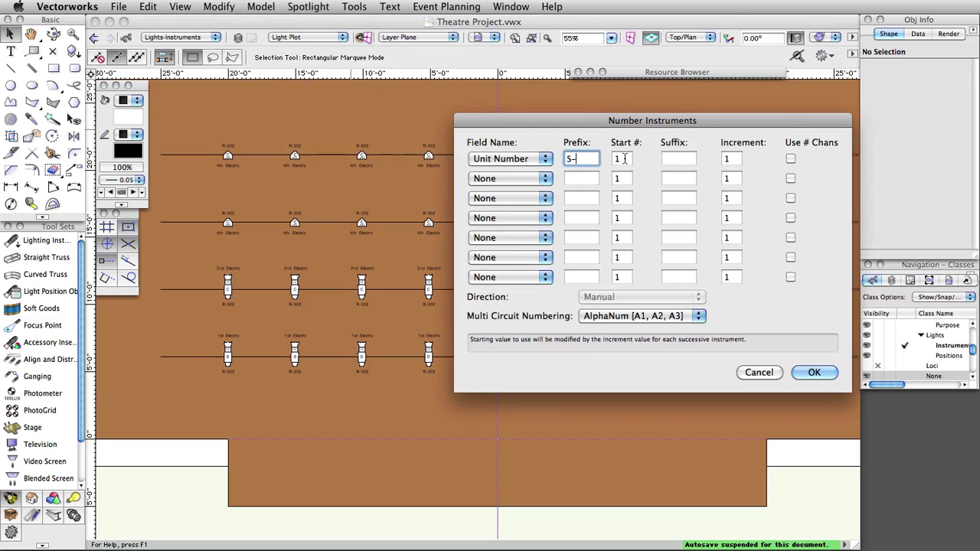
{"action": "left_click", "coordinate": [813, 372]}
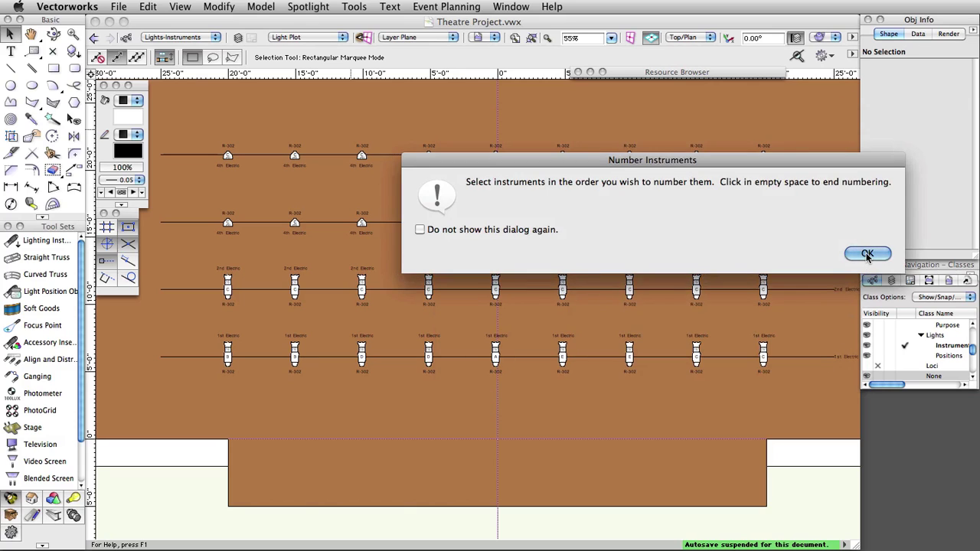
{"action": "left_click", "coordinate": [867, 254]}
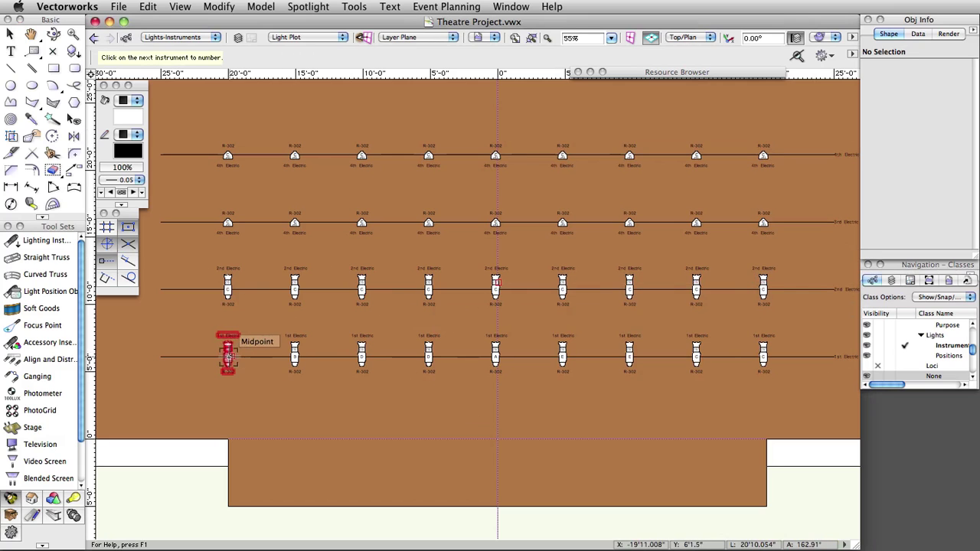
Step: Number the electric-pipe instruments in order, from the 1st Electric to the 4th Electric, then finish
{"action": "left_click", "coordinate": [228, 356]}
{"action": "left_click", "coordinate": [295, 352]}
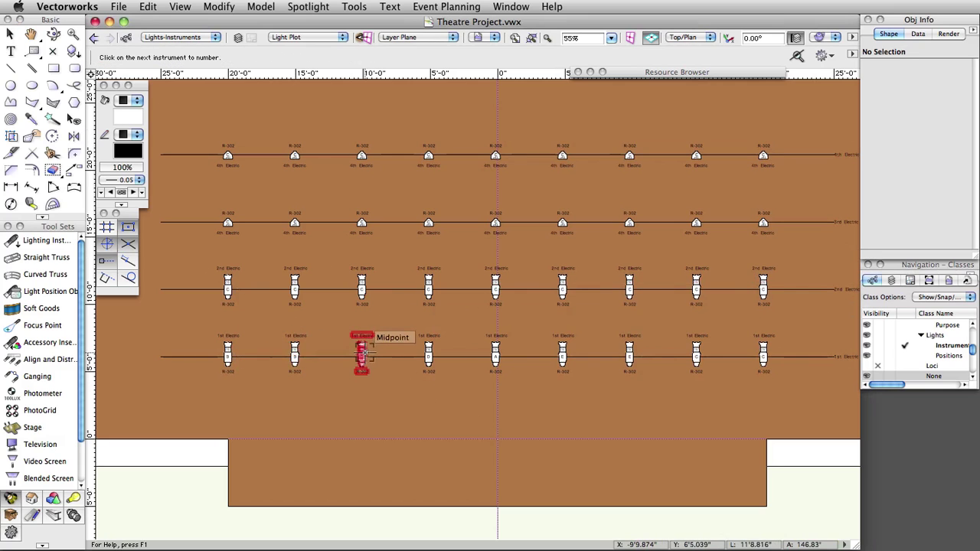
{"action": "left_click", "coordinate": [362, 349]}
{"action": "left_click", "coordinate": [429, 352]}
{"action": "left_click", "coordinate": [495, 352]}
{"action": "left_click", "coordinate": [563, 352]}
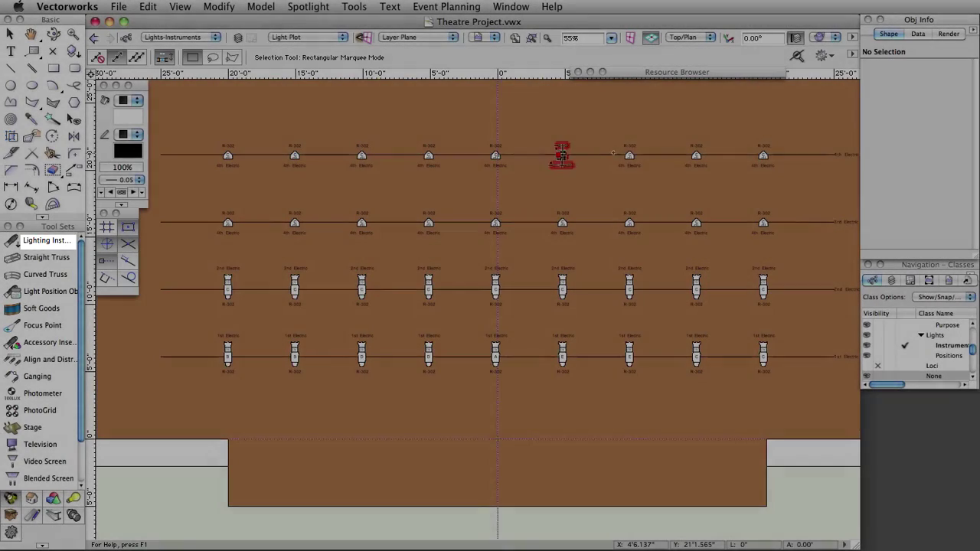
{"action": "left_click", "coordinate": [629, 155]}
{"action": "left_click", "coordinate": [696, 155]}
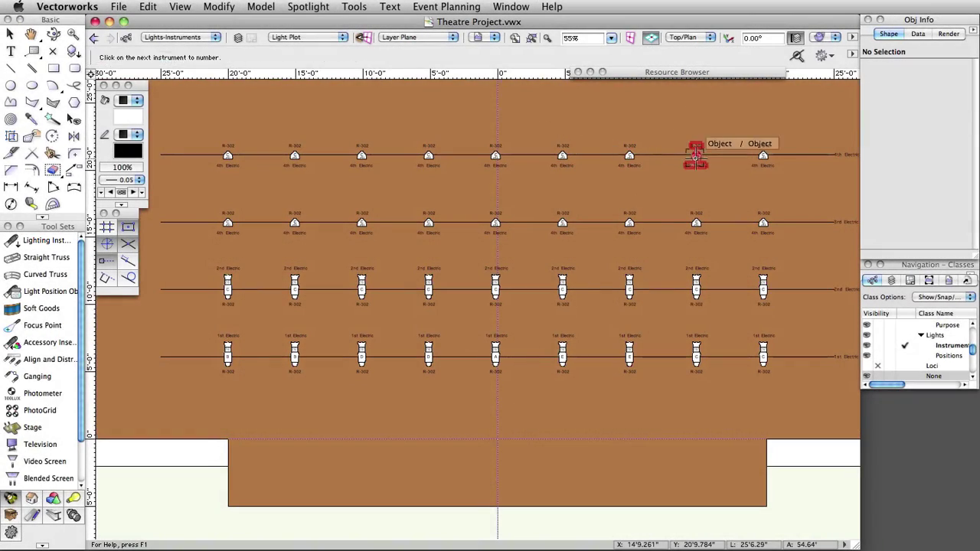
{"action": "left_click", "coordinate": [762, 155]}
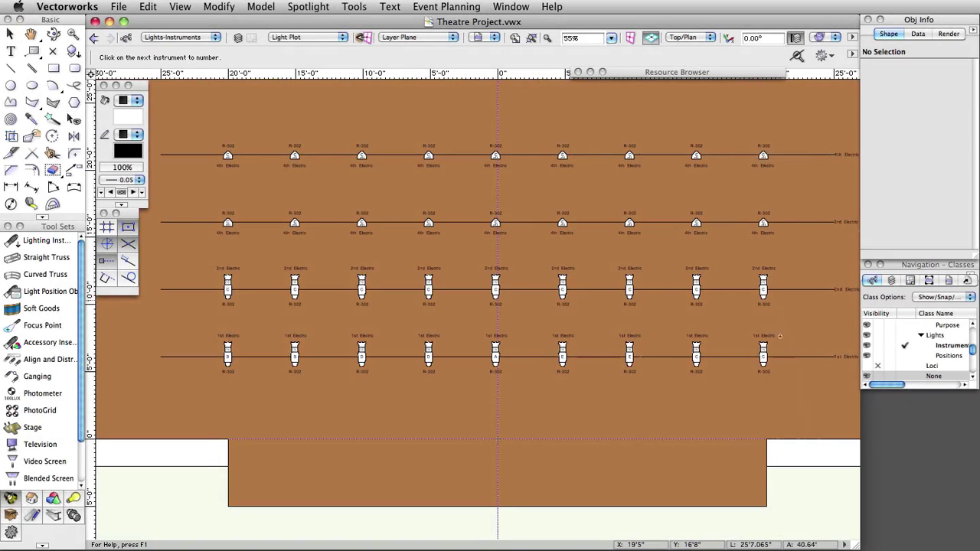
{"action": "key", "text": "x"}
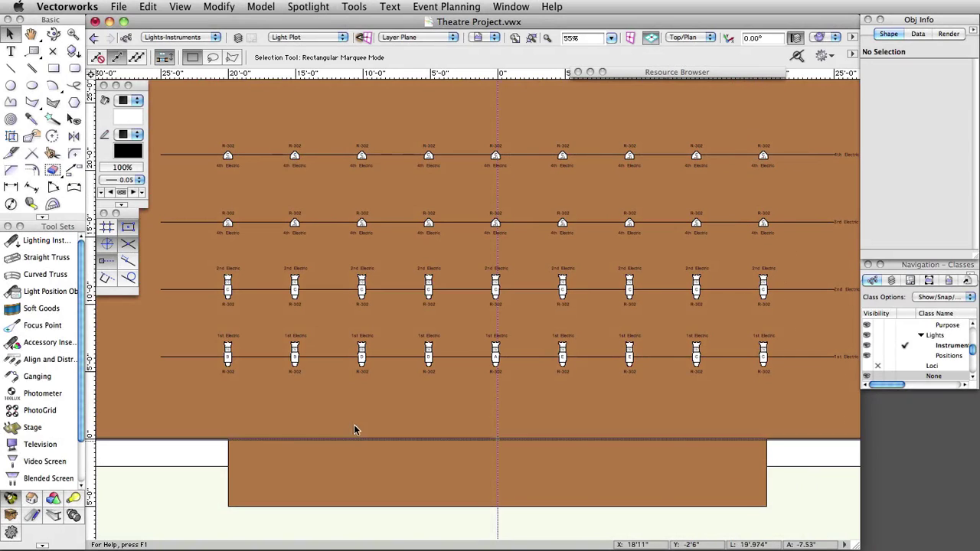
Step: Check that the first instrument reads S-1 and the last reads S-36
{"action": "left_click", "coordinate": [228, 354]}
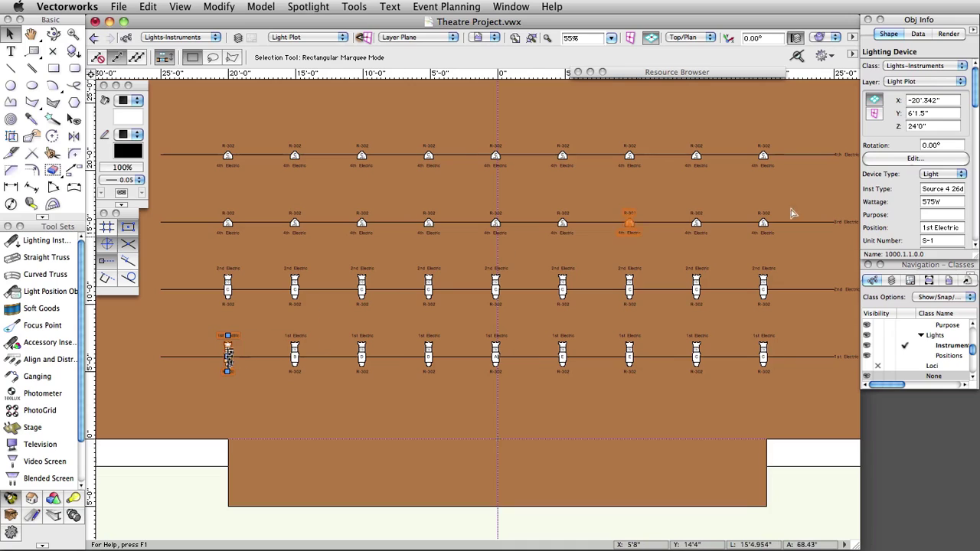
{"action": "left_click", "coordinate": [930, 240]}
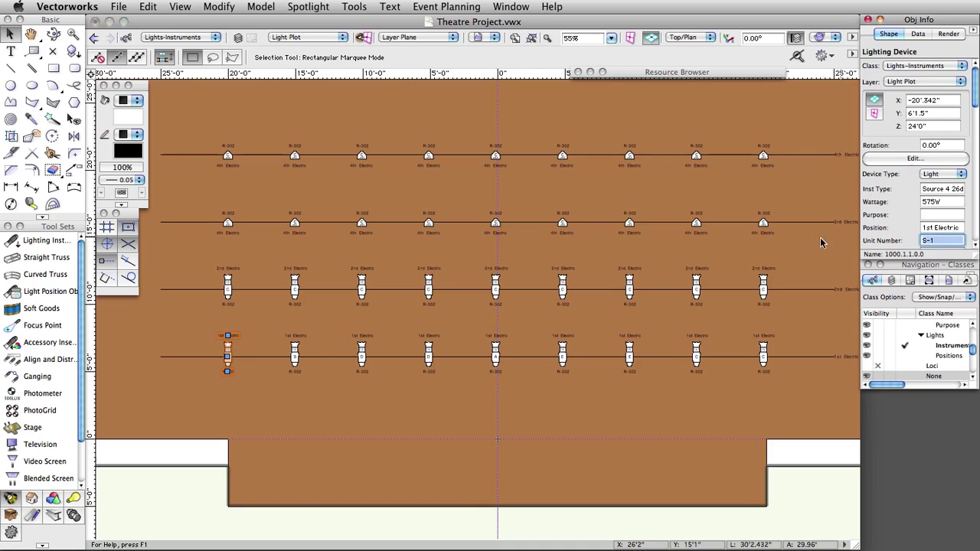
{"action": "left_click", "coordinate": [763, 156]}
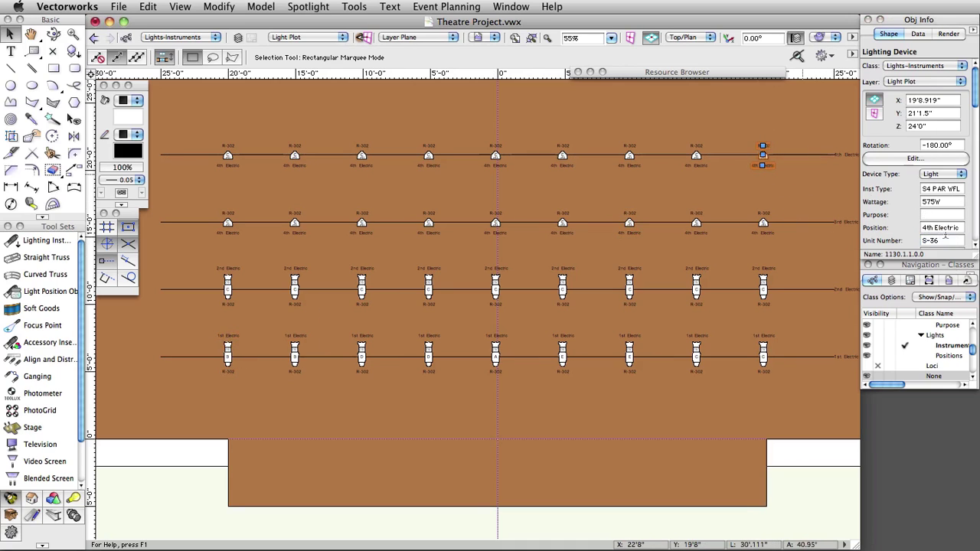
{"action": "left_click", "coordinate": [911, 244]}
{"action": "scroll", "coordinate": [332, 243], "scroll_direction": "down", "scroll_amount": 10}
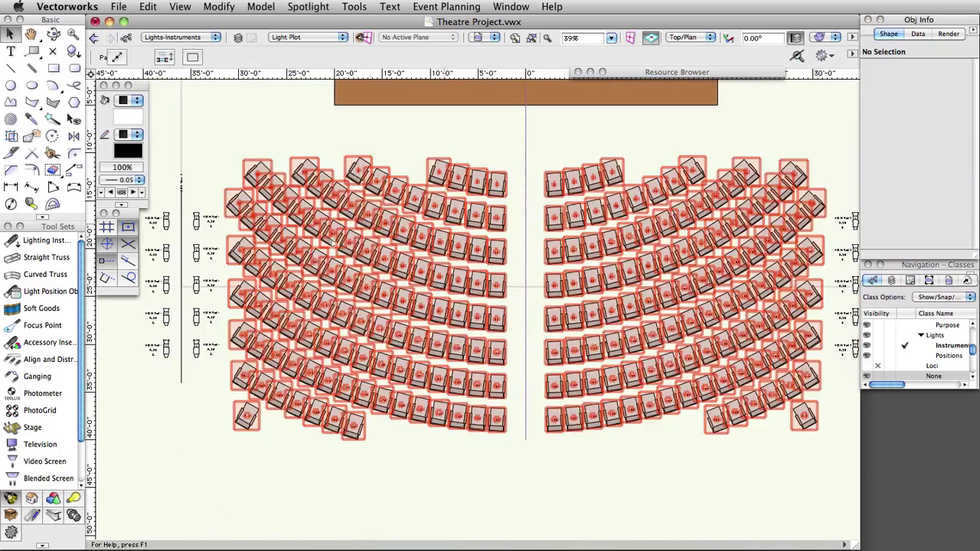
Step: Start Number Instruments with prefix FOH-, continuing from 37
{"action": "left_click", "coordinate": [306, 7]}
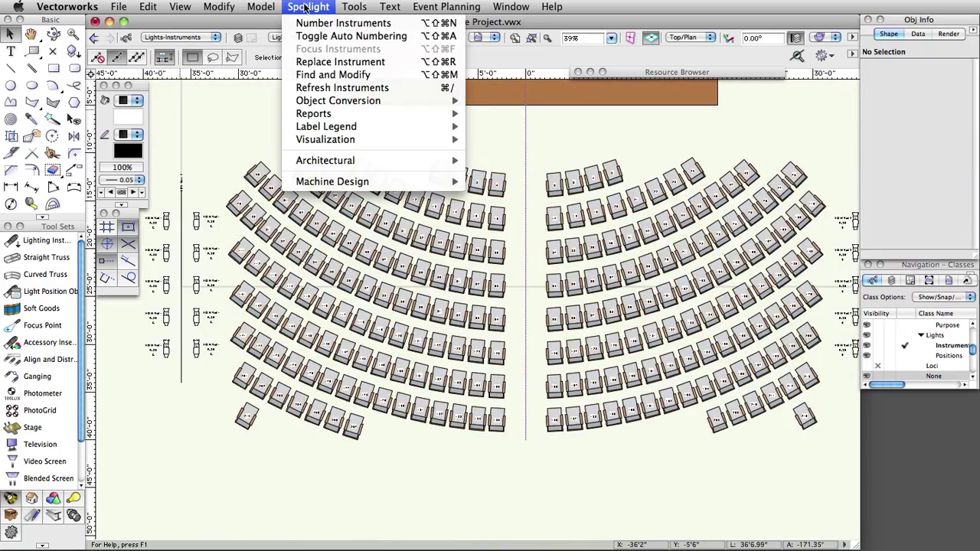
{"action": "left_click", "coordinate": [343, 23]}
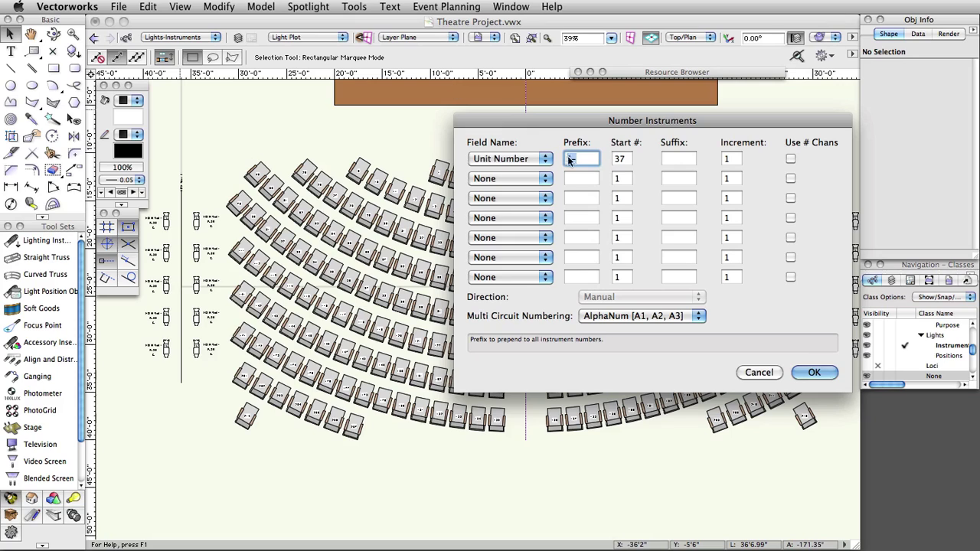
{"action": "type", "text": "FOH-"}
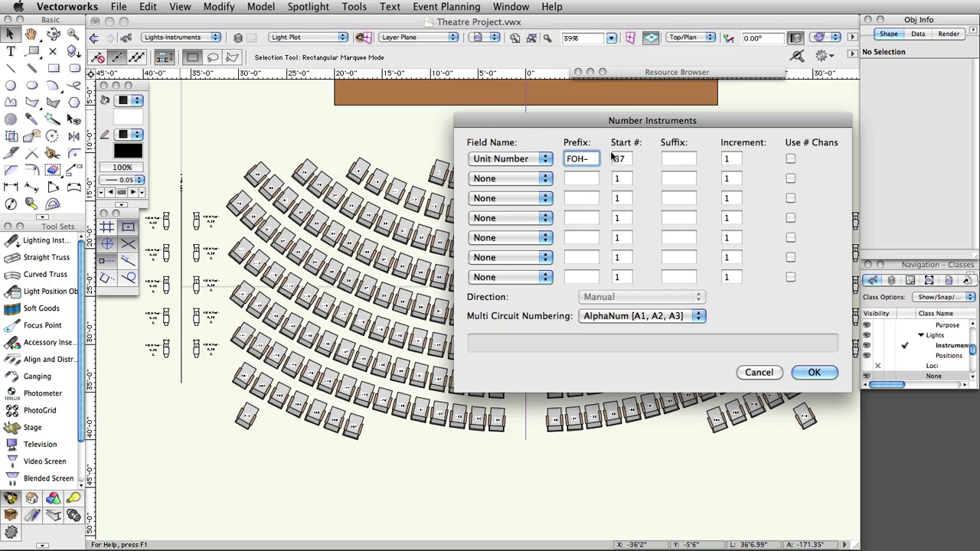
{"action": "key", "text": "Tab"}
{"action": "left_click", "coordinate": [814, 372]}
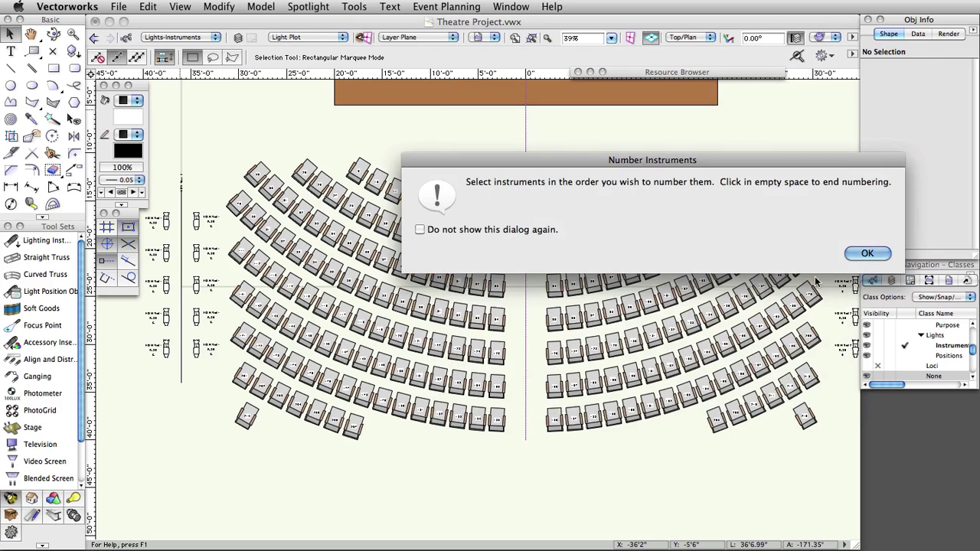
{"action": "left_click", "coordinate": [864, 252]}
Step: Number the four left-boom instruments from top to bottom, then end numbering
{"action": "scroll", "coordinate": [255, 285], "scroll_direction": "left", "scroll_amount": 6}
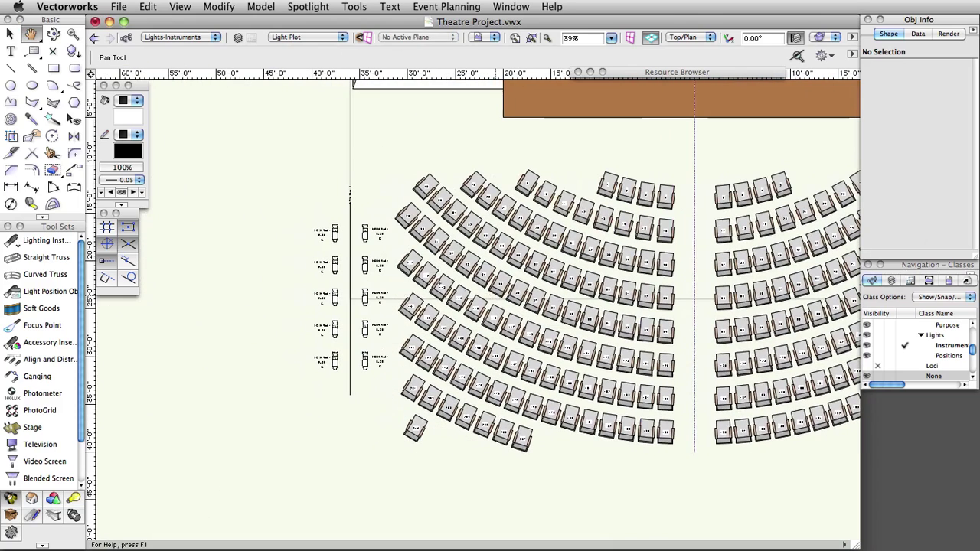
{"action": "left_click", "coordinate": [328, 233]}
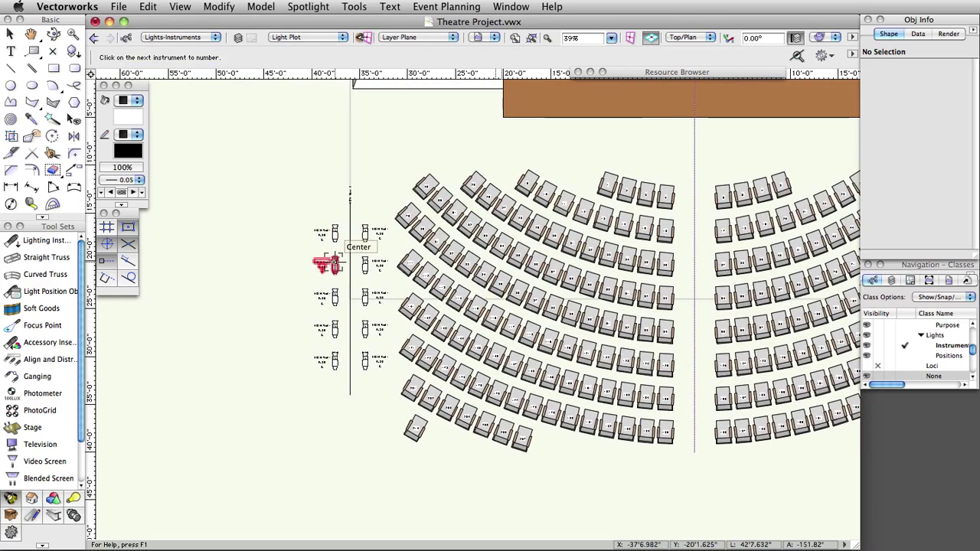
{"action": "left_click", "coordinate": [328, 264]}
{"action": "left_click", "coordinate": [328, 296]}
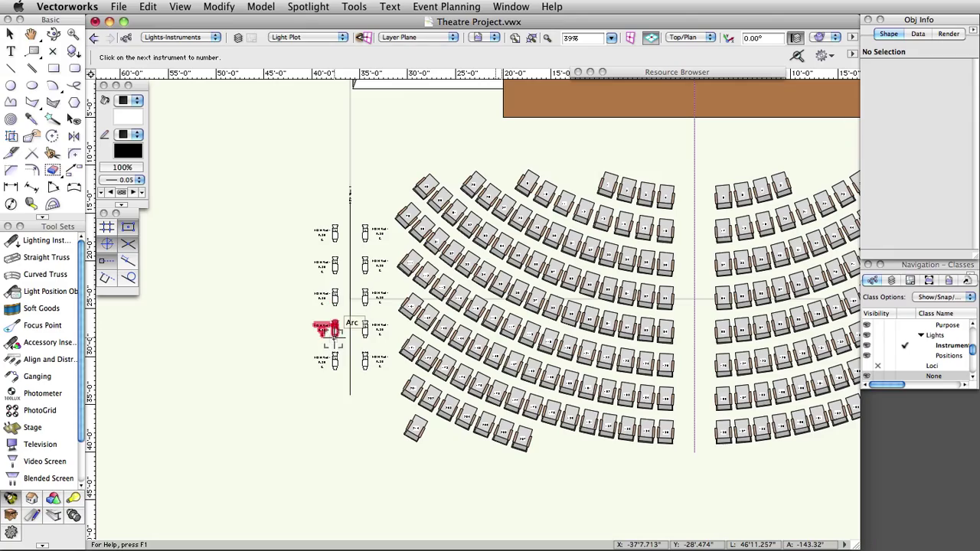
{"action": "left_click", "coordinate": [328, 329]}
{"action": "key", "text": "x"}
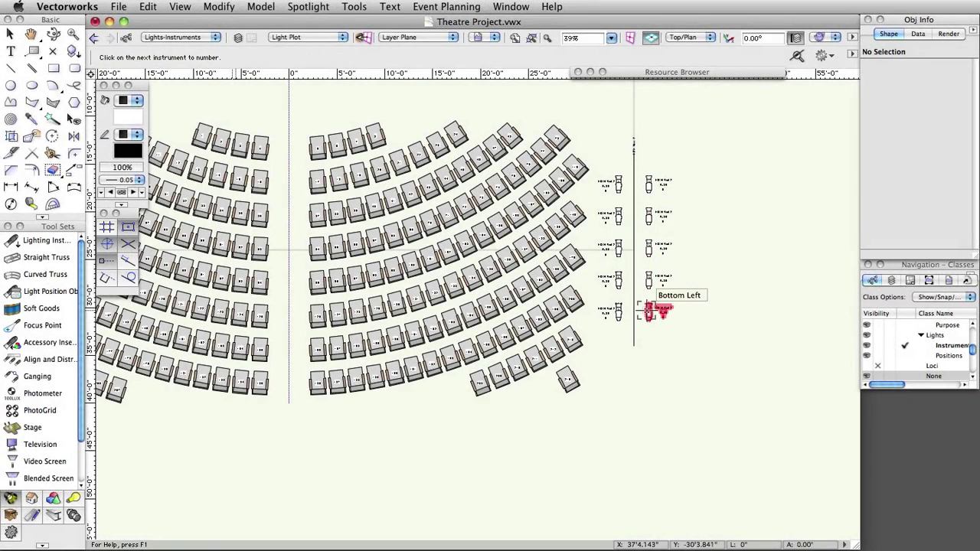
{"action": "key", "text": "x"}
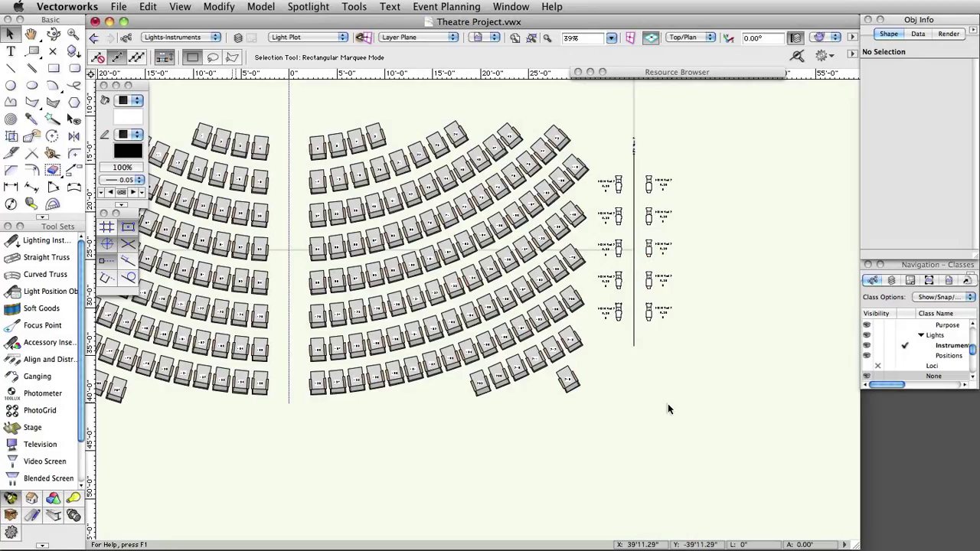
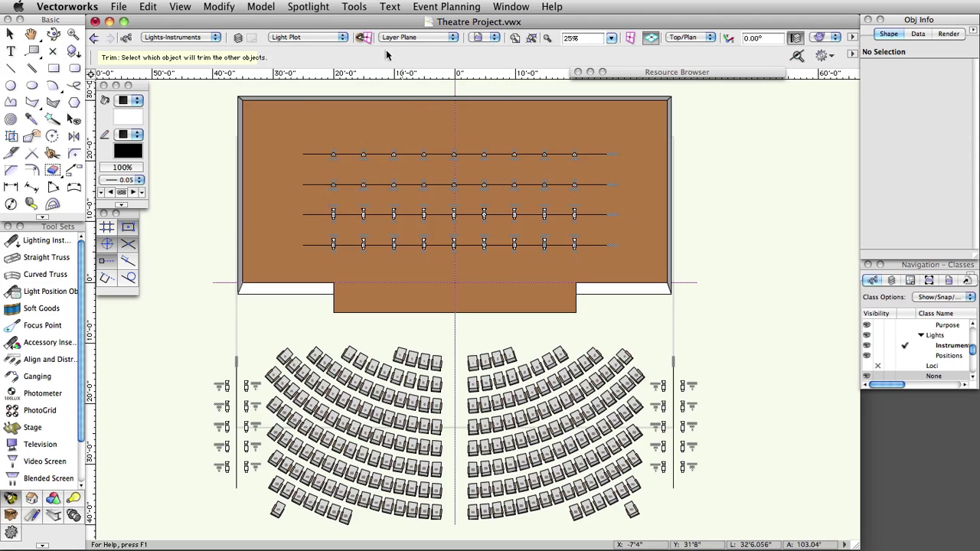
Step: Create a new design layer named 'Paperwork' in the Organization dialog
{"action": "left_click", "coordinate": [355, 8]}
{"action": "left_click", "coordinate": [362, 23]}
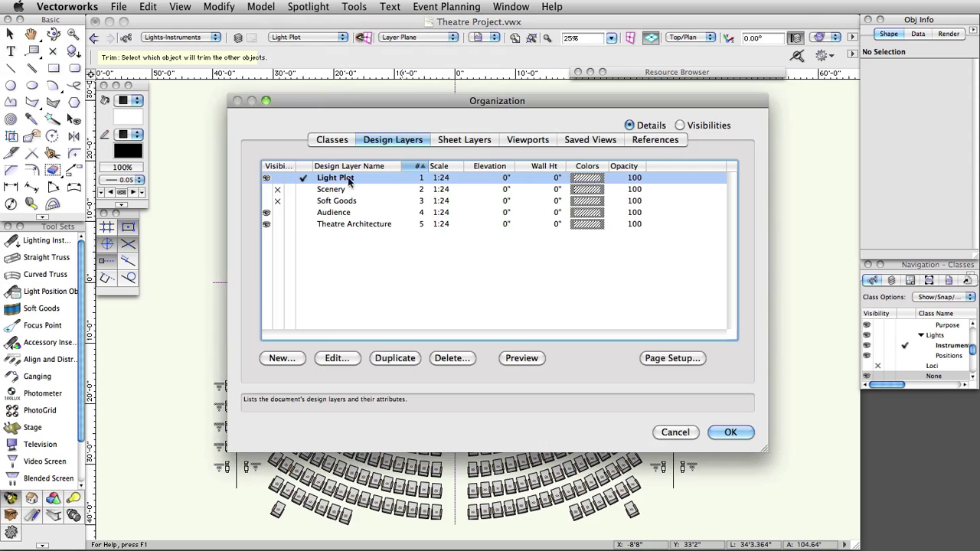
{"action": "left_click", "coordinate": [288, 360]}
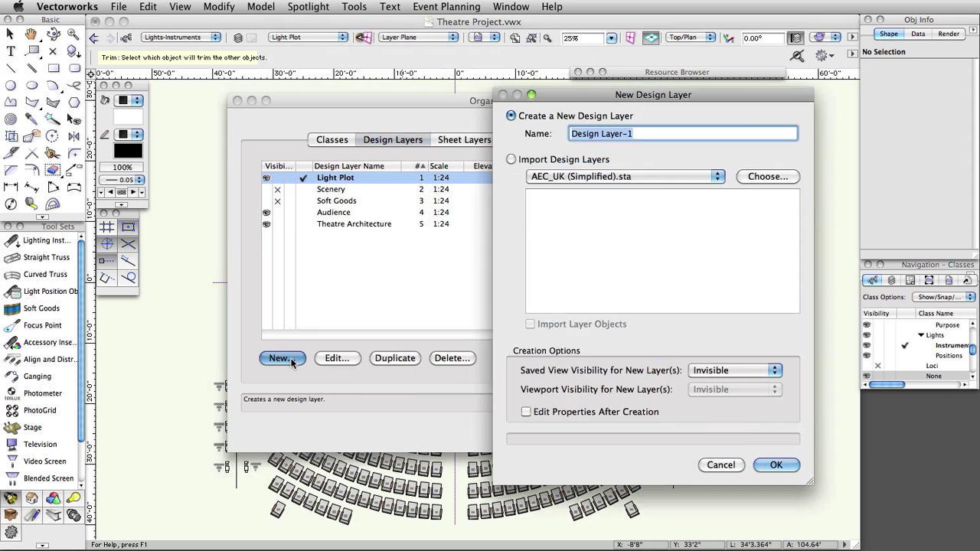
{"action": "type", "text": "Paperwork"}
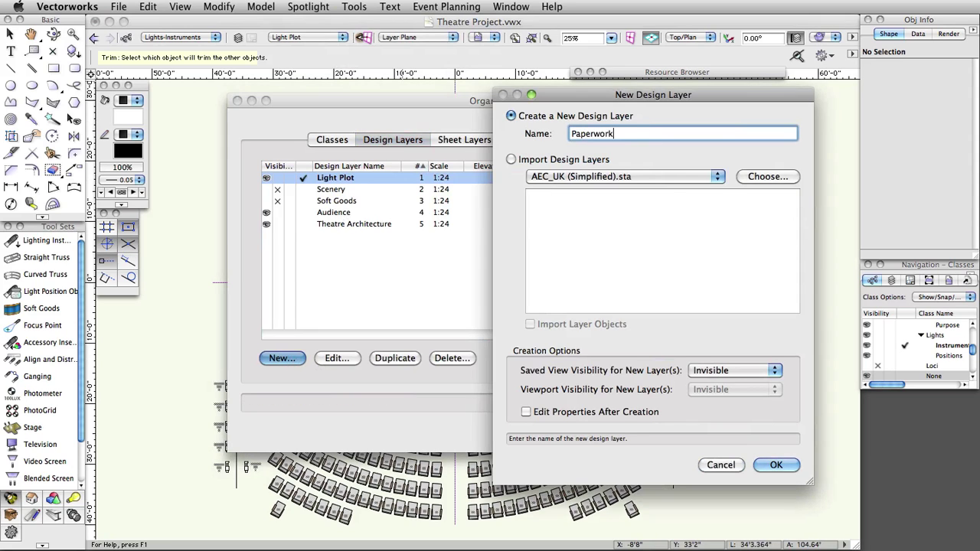
{"action": "left_click", "coordinate": [776, 463]}
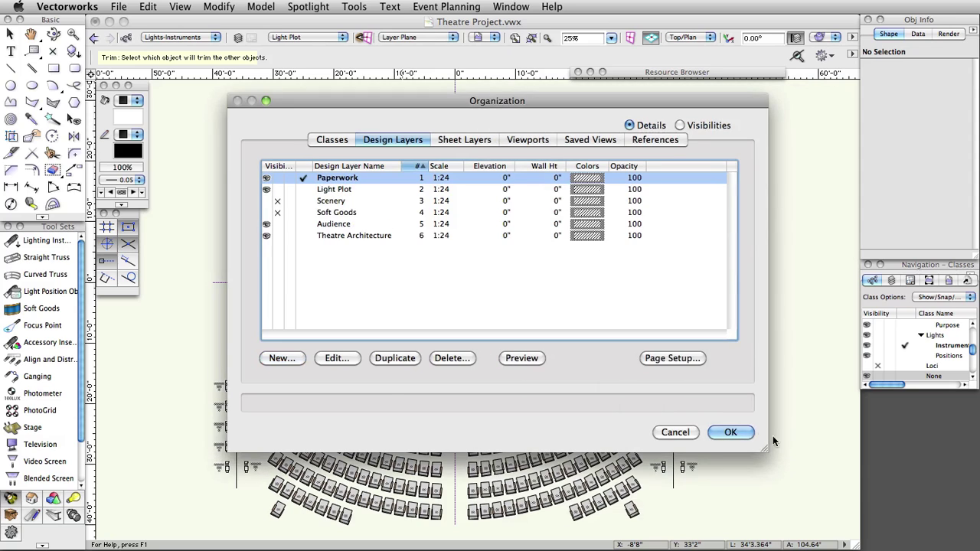
Step: Set the Paperwork layer's scale to 1:1 and close the Organization dialog
{"action": "double_click", "coordinate": [417, 176]}
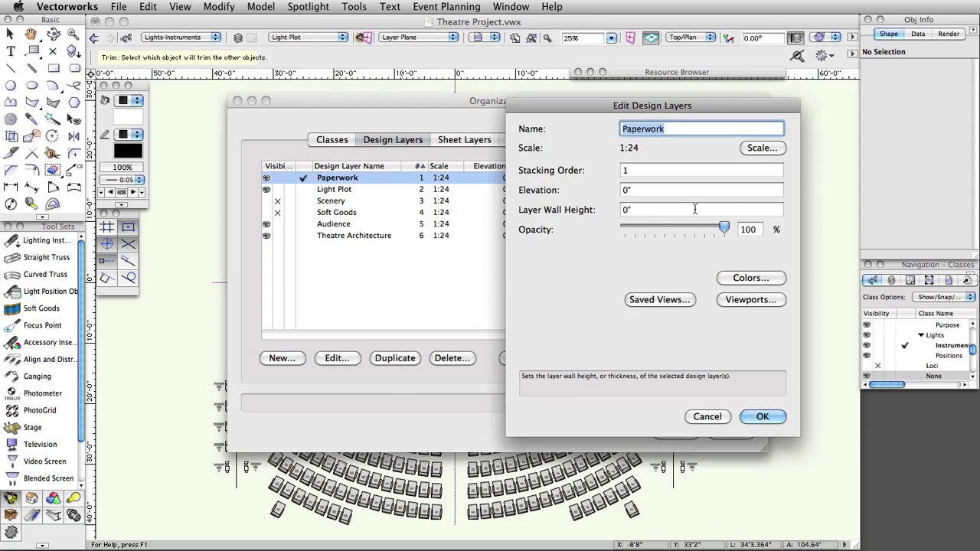
{"action": "left_click", "coordinate": [758, 149]}
{"action": "left_click", "coordinate": [685, 157]}
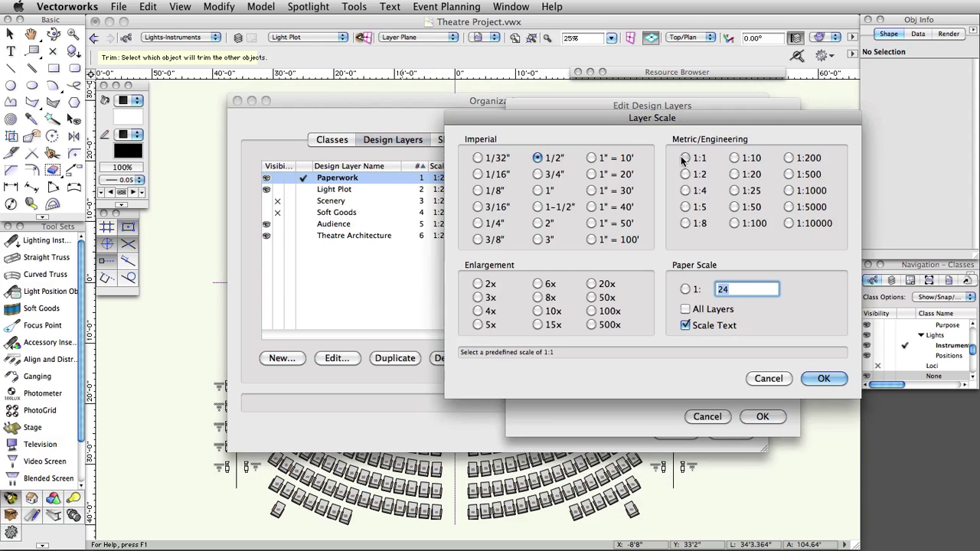
{"action": "left_click", "coordinate": [822, 379]}
{"action": "left_click", "coordinate": [761, 417]}
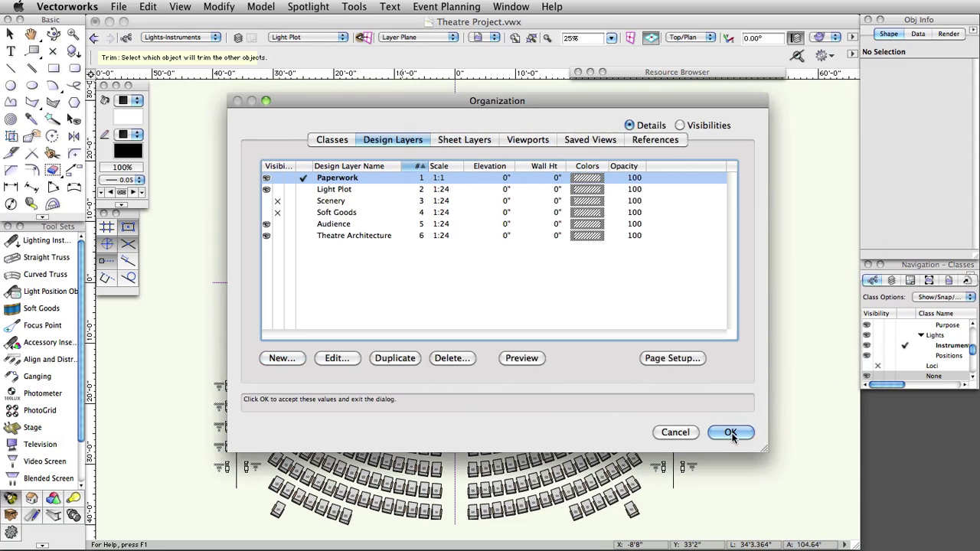
{"action": "left_click", "coordinate": [731, 433]}
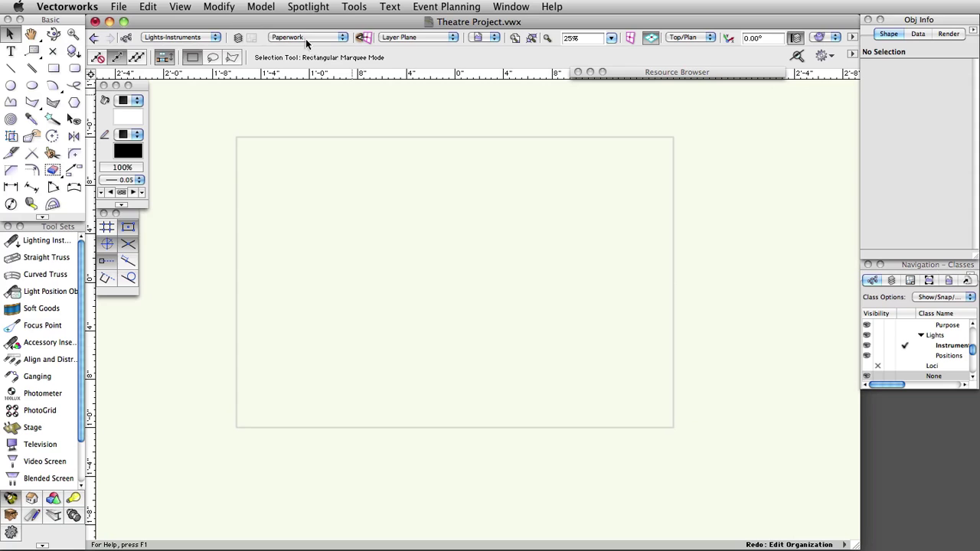
Step: Accept the Unified View Options unchanged, then bring up the Spotlight commands
{"action": "left_click", "coordinate": [176, 7]}
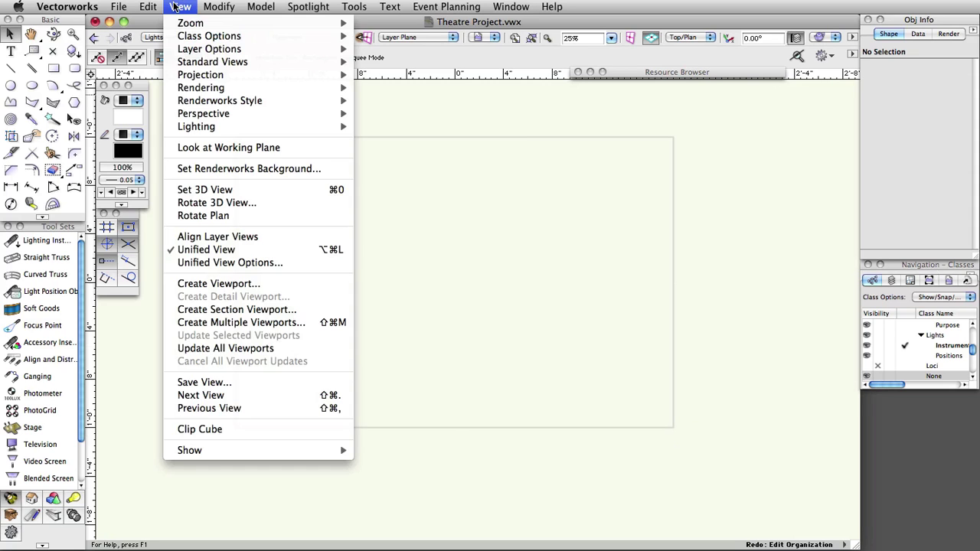
{"action": "left_click", "coordinate": [220, 264]}
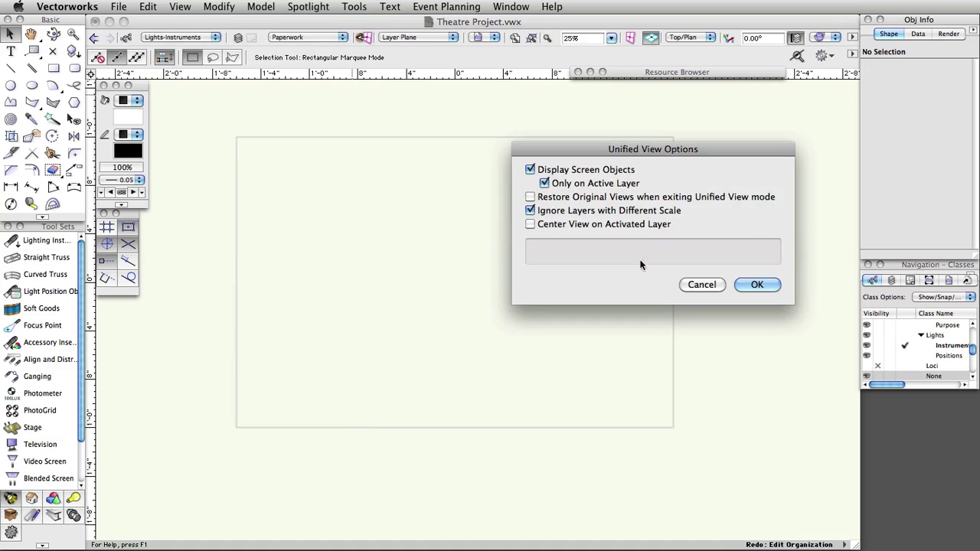
{"action": "left_click", "coordinate": [756, 285]}
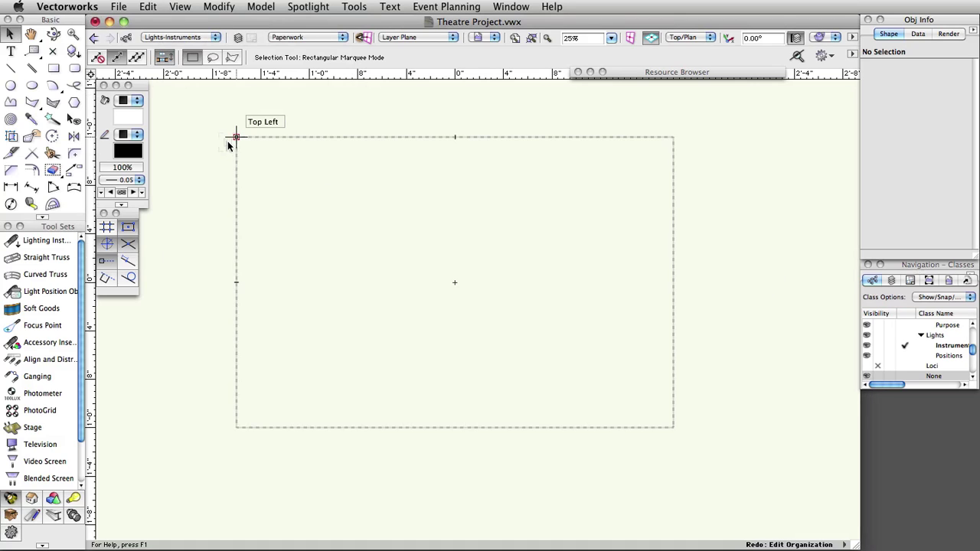
{"action": "left_click", "coordinate": [308, 7]}
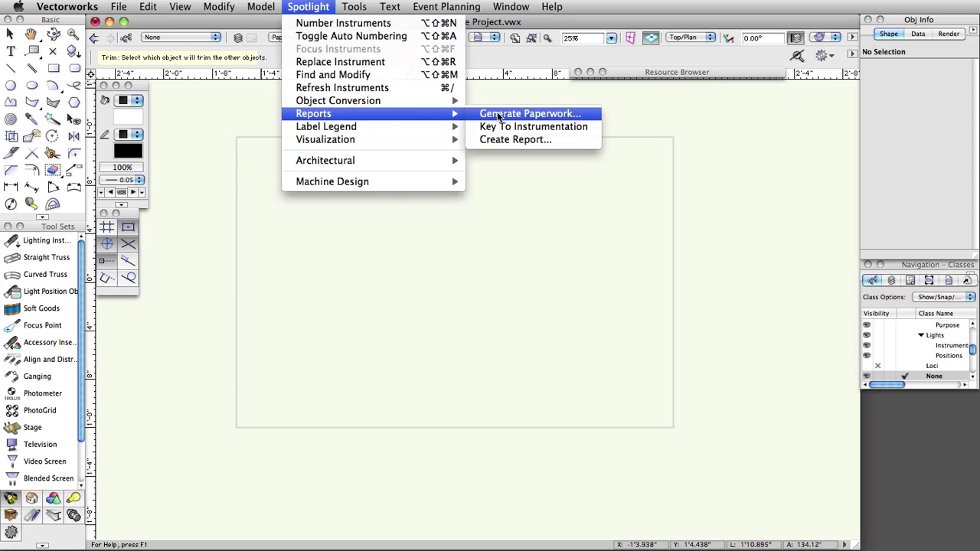
Step: In Generate Paperwork, check Instrument Schedule and Color Schedule, then open the schedule Setup
{"action": "left_click", "coordinate": [497, 117]}
{"action": "left_click_drag", "start_coordinate": [521, 96], "coordinate": [368, 56]}
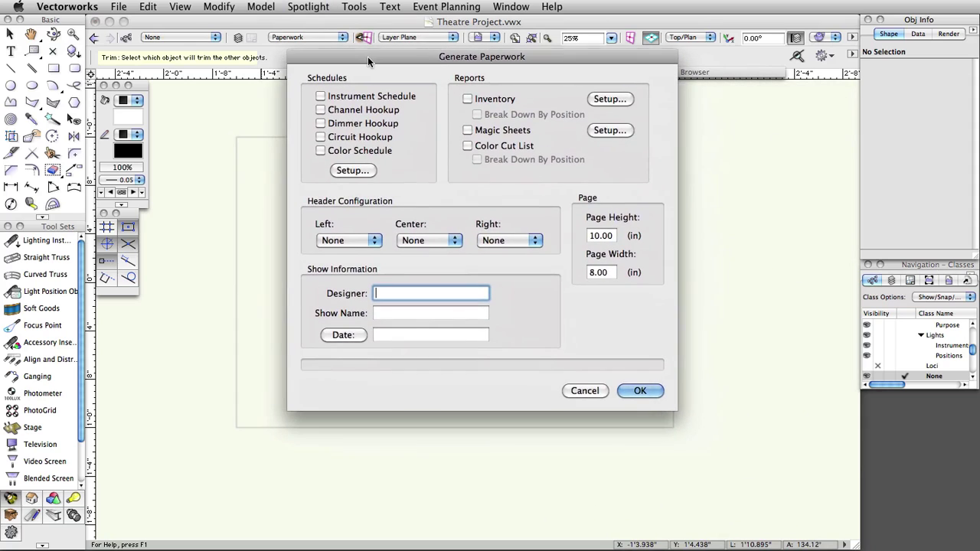
{"action": "left_click", "coordinate": [321, 96]}
{"action": "left_click", "coordinate": [321, 151]}
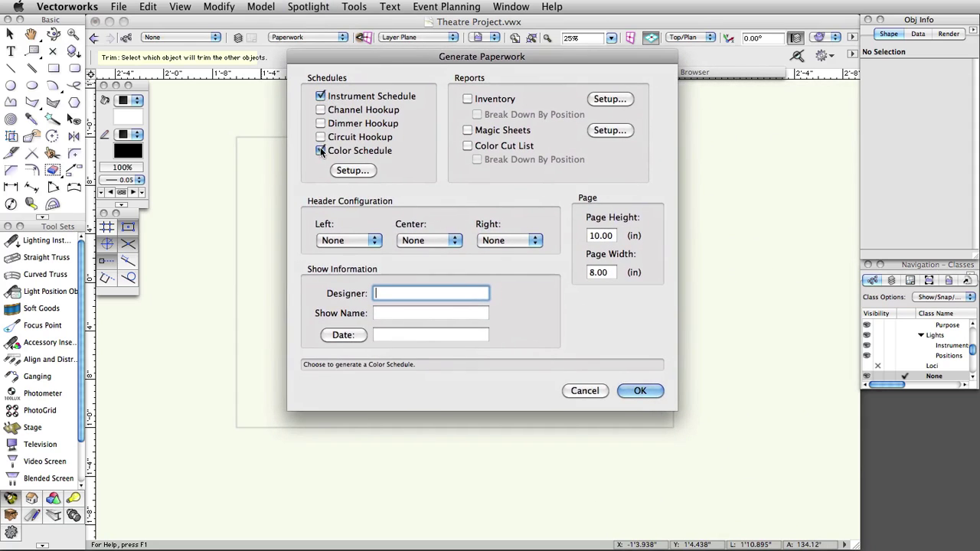
{"action": "left_click", "coordinate": [372, 173]}
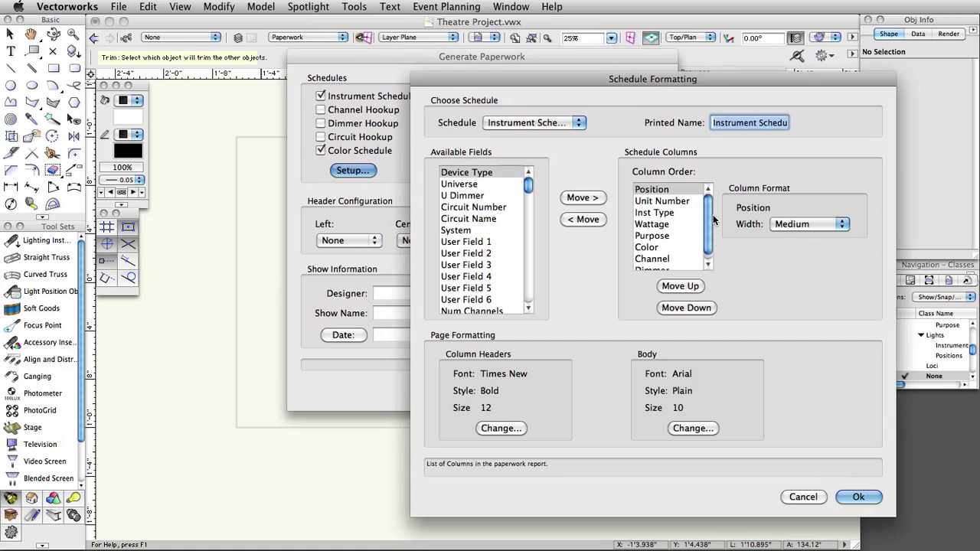
Step: Remove all existing columns from the Instrument Schedule
{"action": "left_click_drag", "start_coordinate": [706, 223], "coordinate": [705, 244]}
{"action": "left_click", "coordinate": [666, 264], "text": "shift"}
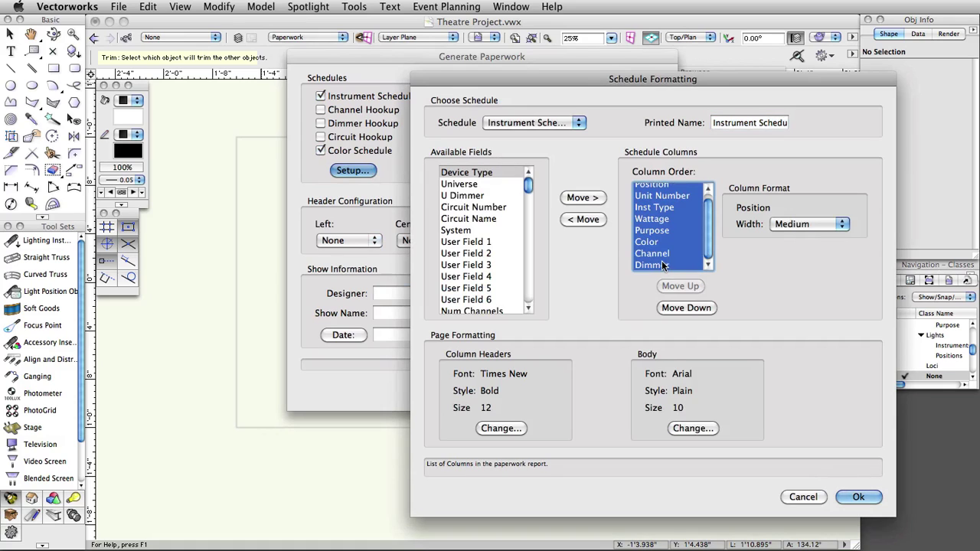
{"action": "left_click", "coordinate": [584, 219]}
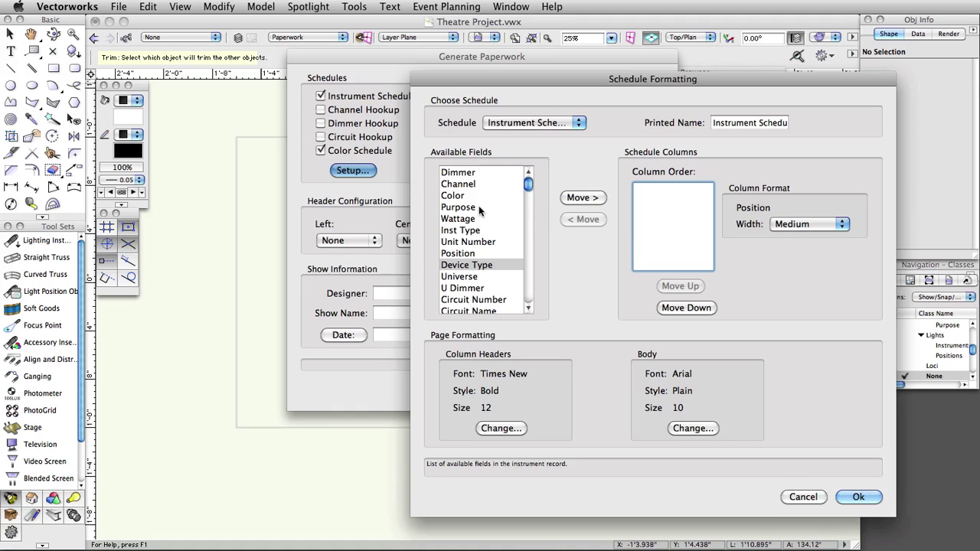
Step: Add Position, Unit Number, Inst Type and Focus columns and accept the formatting
{"action": "double_click", "coordinate": [474, 253]}
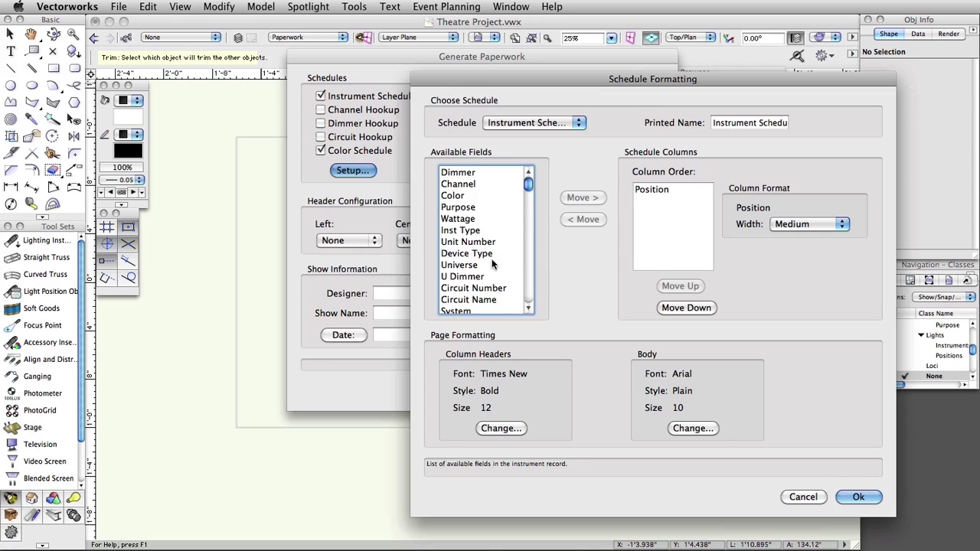
{"action": "double_click", "coordinate": [490, 244]}
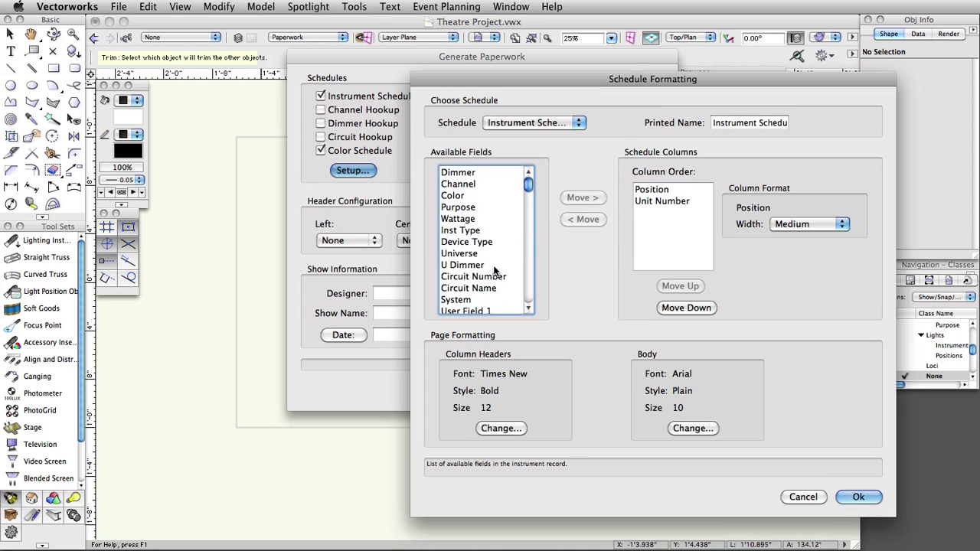
{"action": "double_click", "coordinate": [478, 231]}
{"action": "scroll", "coordinate": [484, 264], "scroll_direction": "down", "scroll_amount": 3}
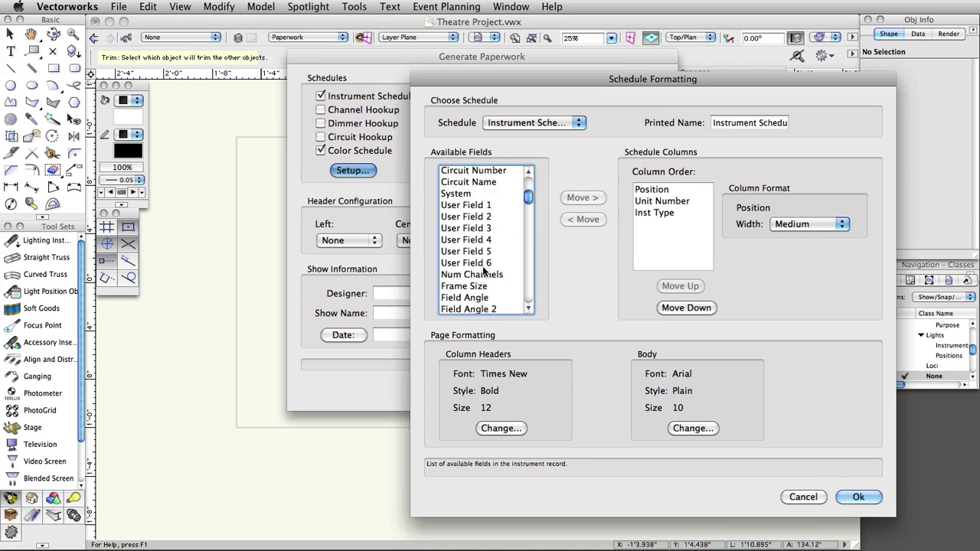
{"action": "scroll", "coordinate": [484, 268], "scroll_direction": "down", "scroll_amount": 10}
{"action": "left_click", "coordinate": [467, 248]}
{"action": "left_click", "coordinate": [570, 198]}
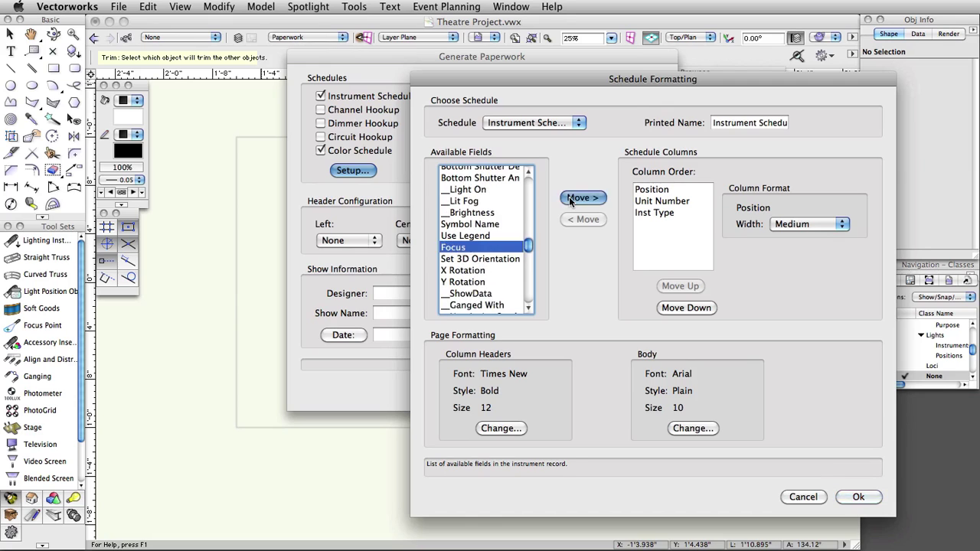
{"action": "left_click", "coordinate": [858, 497]}
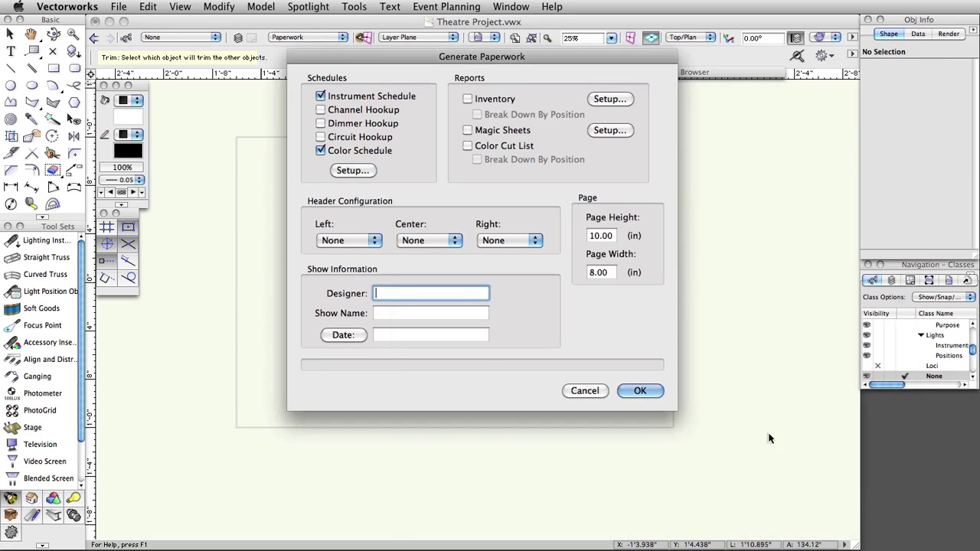
Step: Generate the chosen schedules and show the Resource Browser's worksheet list
{"action": "left_click", "coordinate": [642, 391]}
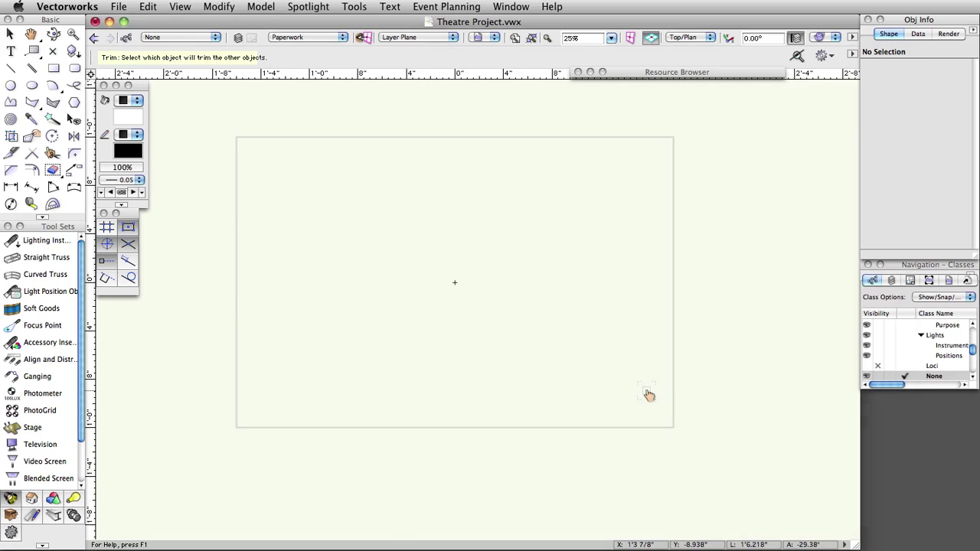
{"action": "left_click", "coordinate": [590, 72]}
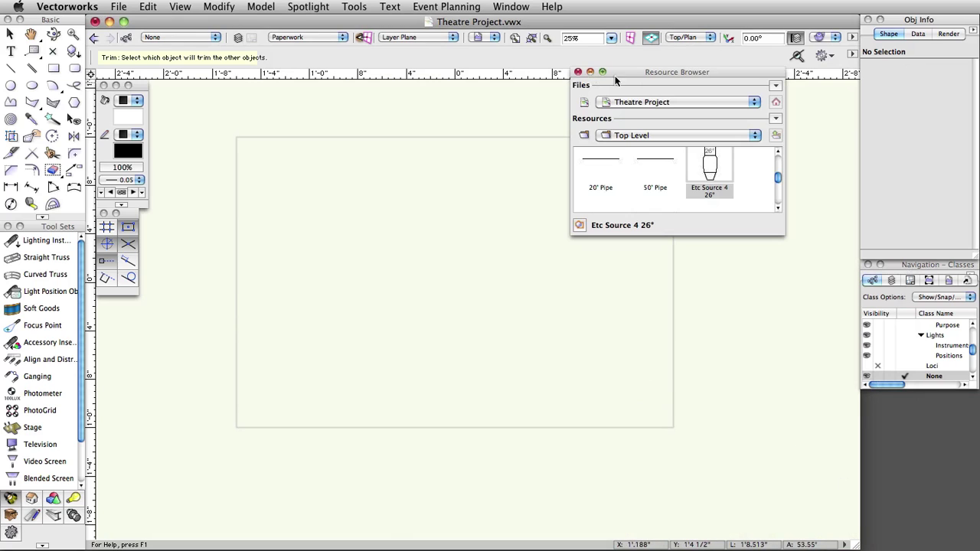
{"action": "left_click", "coordinate": [777, 186]}
{"action": "left_click_drag", "start_coordinate": [780, 188], "coordinate": [777, 196]}
Step: Place the Instrument Schedule, Color Schedule and Seating Count worksheets on the page
{"action": "left_click_drag", "start_coordinate": [651, 166], "coordinate": [296, 189]}
{"action": "mouse_move", "coordinate": [601, 161]}
{"action": "left_mouse_down"}
{"action": "mouse_move", "coordinate": [465, 269]}
{"action": "mouse_move", "coordinate": [475, 284]}
{"action": "left_mouse_up"}
{"action": "scroll", "coordinate": [656, 198], "scroll_direction": "down", "scroll_amount": 3}
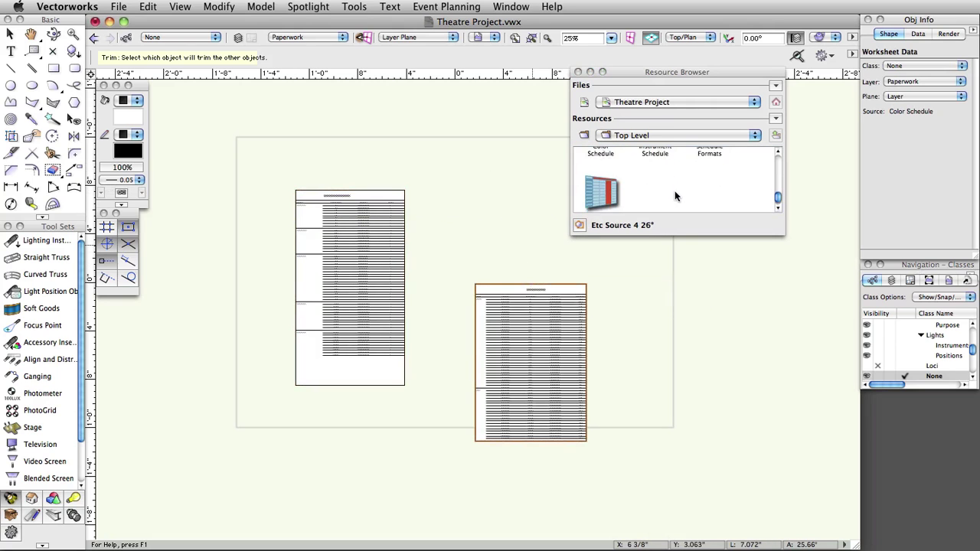
{"action": "left_click_drag", "start_coordinate": [601, 167], "coordinate": [648, 303]}
Step: Arrange the worksheets side by side and open the Color Schedule for editing
{"action": "left_click_drag", "start_coordinate": [309, 192], "coordinate": [270, 153]}
{"action": "left_click_drag", "start_coordinate": [512, 336], "coordinate": [420, 220]}
{"action": "left_click_drag", "start_coordinate": [689, 315], "coordinate": [568, 240]}
{"action": "scroll", "coordinate": [377, 222], "scroll_direction": "up", "scroll_amount": 4}
{"action": "scroll", "coordinate": [388, 224], "scroll_direction": "down", "scroll_amount": 2}
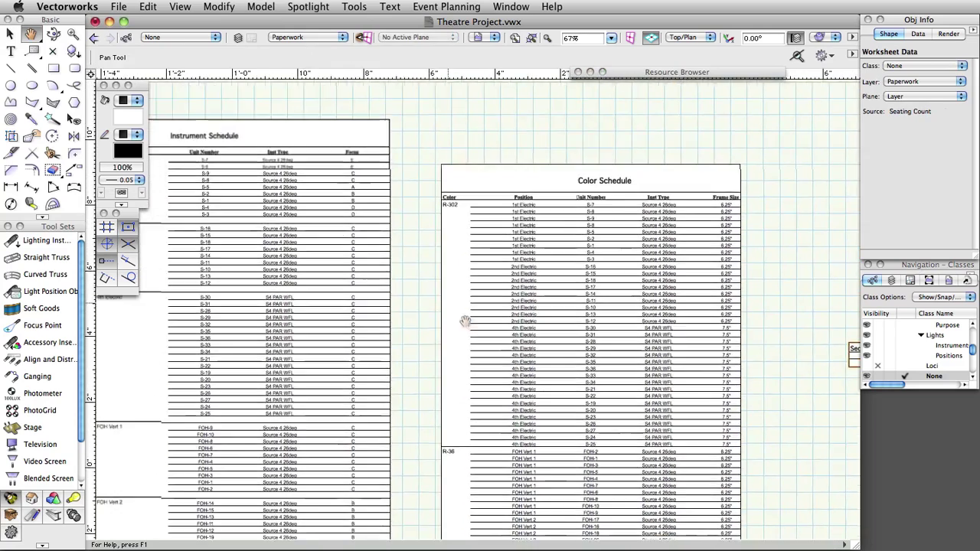
{"action": "scroll", "coordinate": [640, 263], "scroll_direction": "up", "scroll_amount": 3}
{"action": "double_click", "coordinate": [640, 262]}
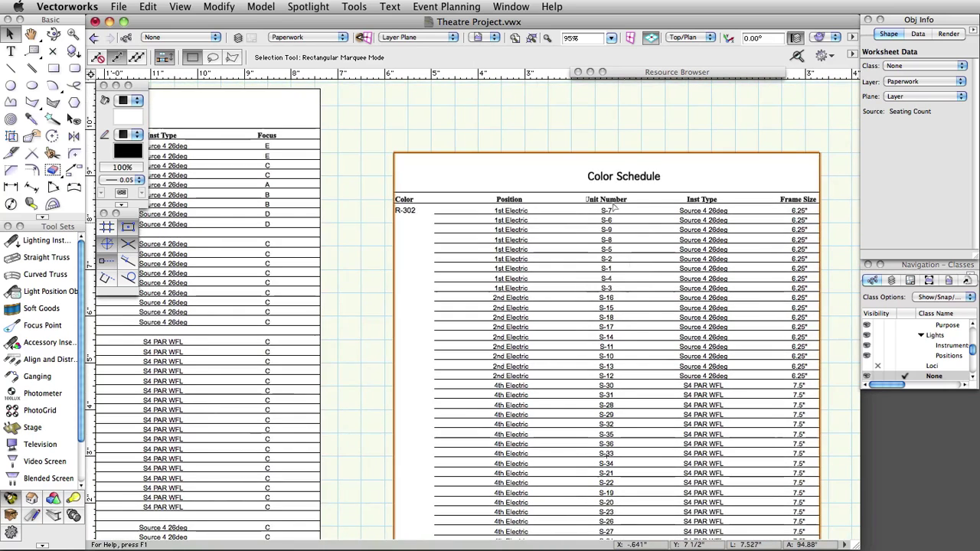